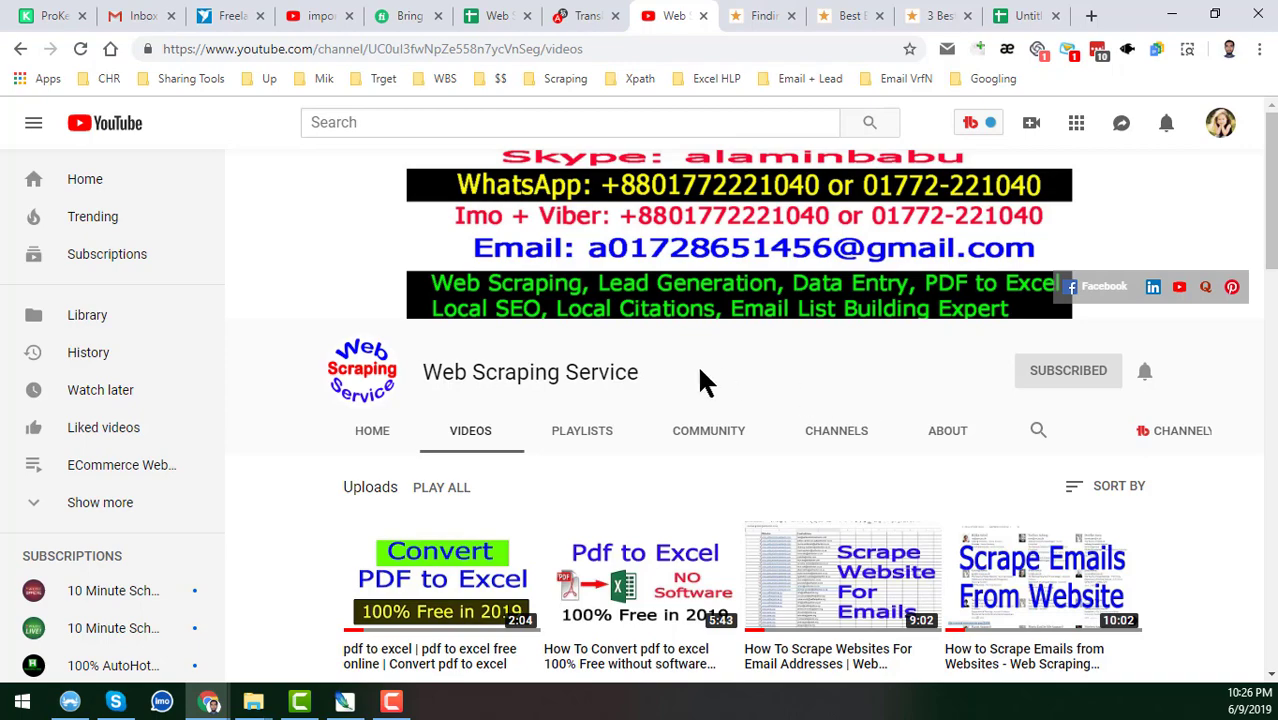
Browse ThreeBestRated's state listings, such as Arizona with Chandler, Gilbert and Tucson.
{"action": "left_click", "coordinate": [762, 18]}
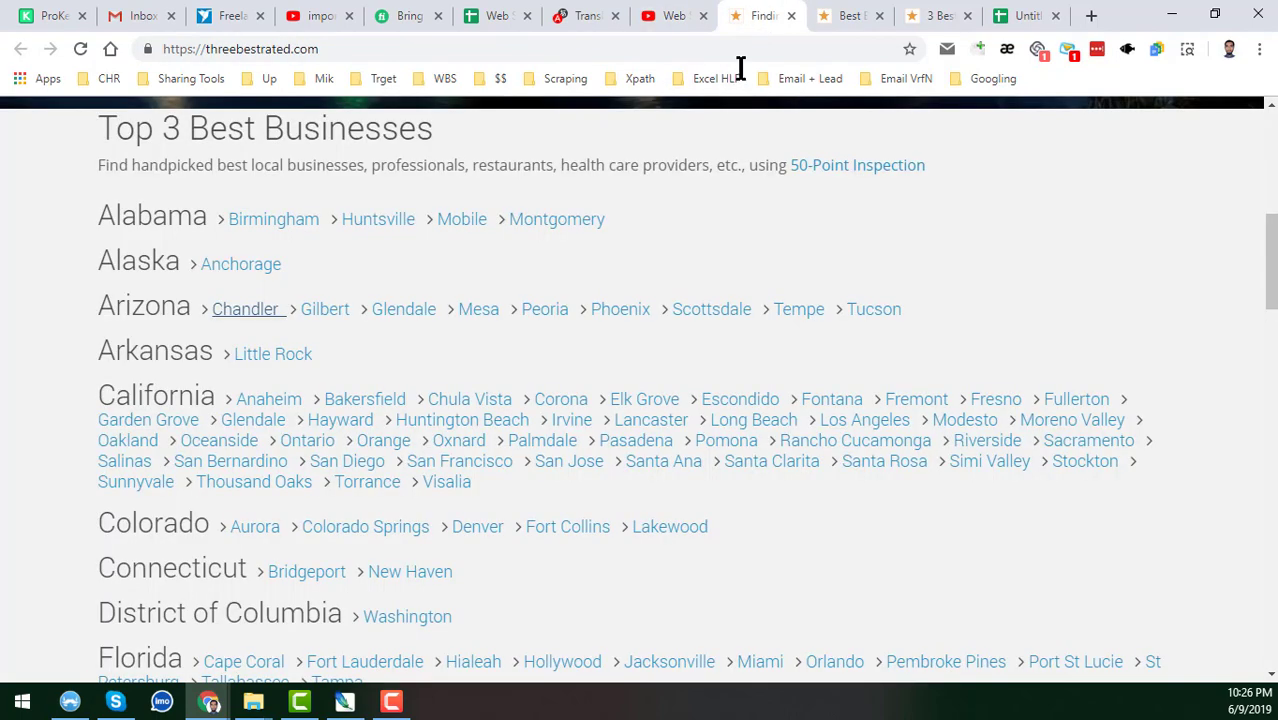
{"action": "scroll", "coordinate": [450, 462], "scroll_direction": "up", "scroll_amount": 3}
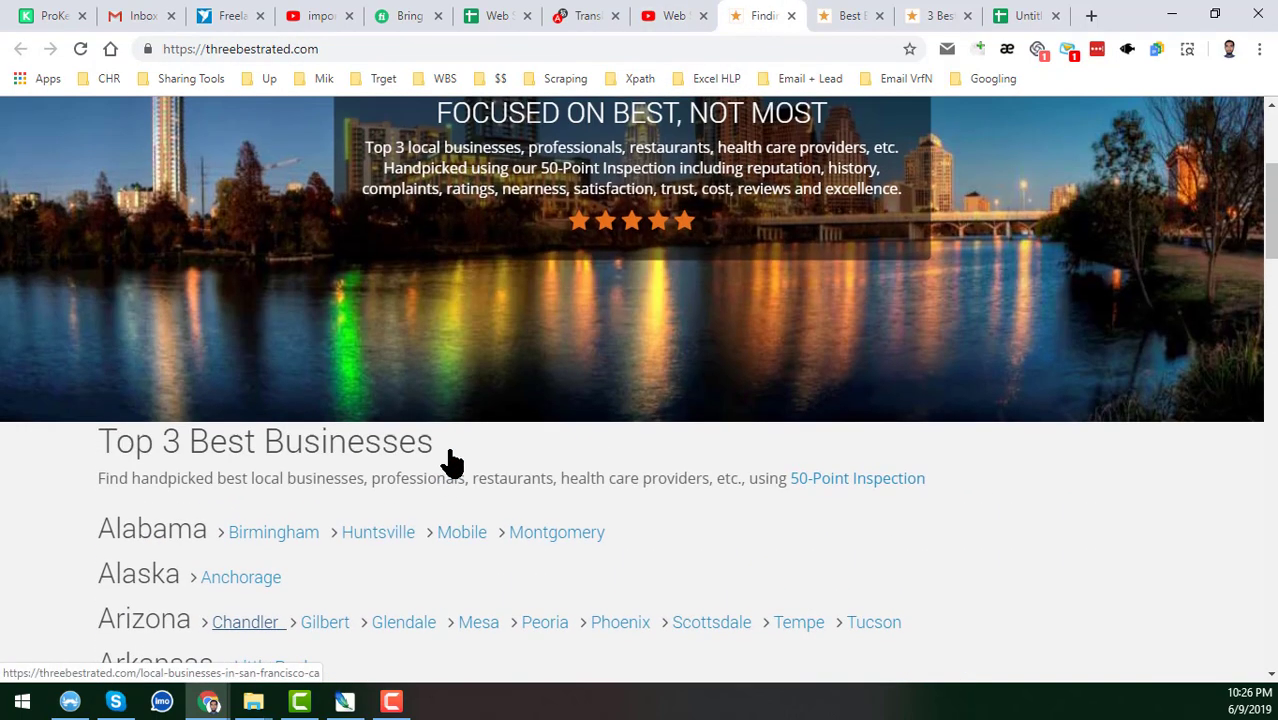
{"action": "scroll", "coordinate": [455, 462], "scroll_direction": "up", "scroll_amount": 2}
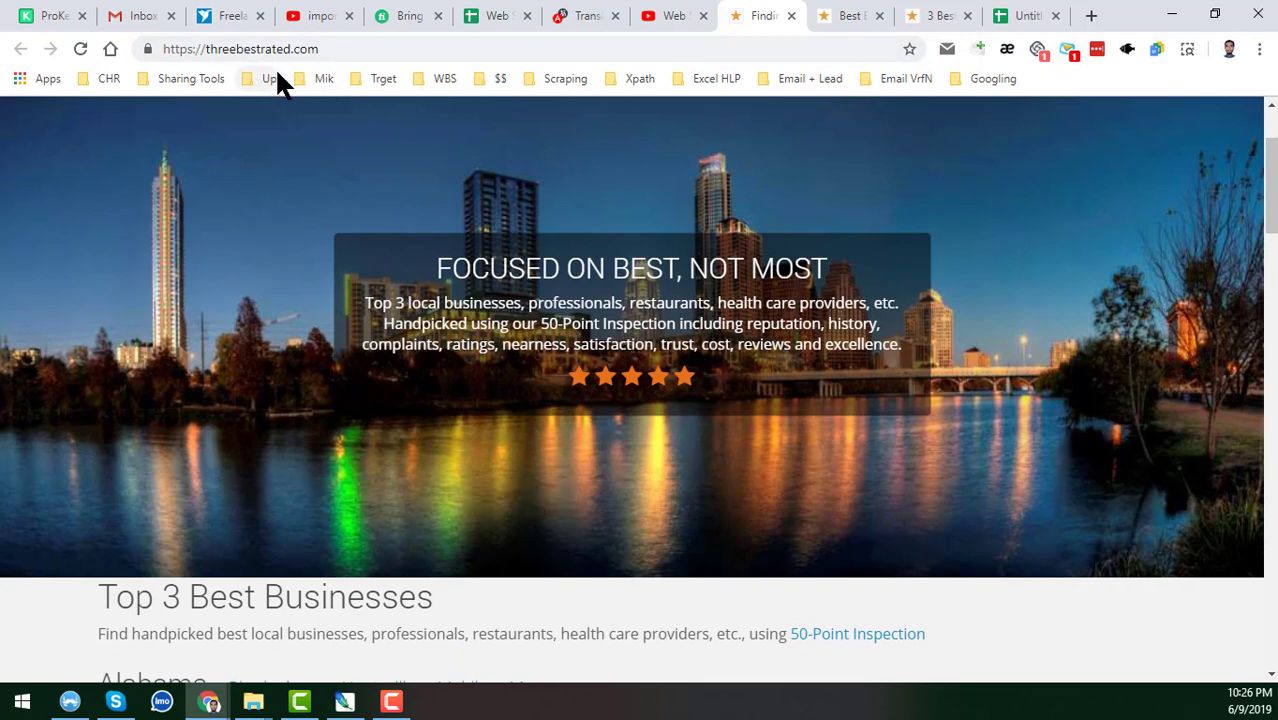
{"action": "scroll", "coordinate": [451, 327], "scroll_direction": "down", "scroll_amount": 3}
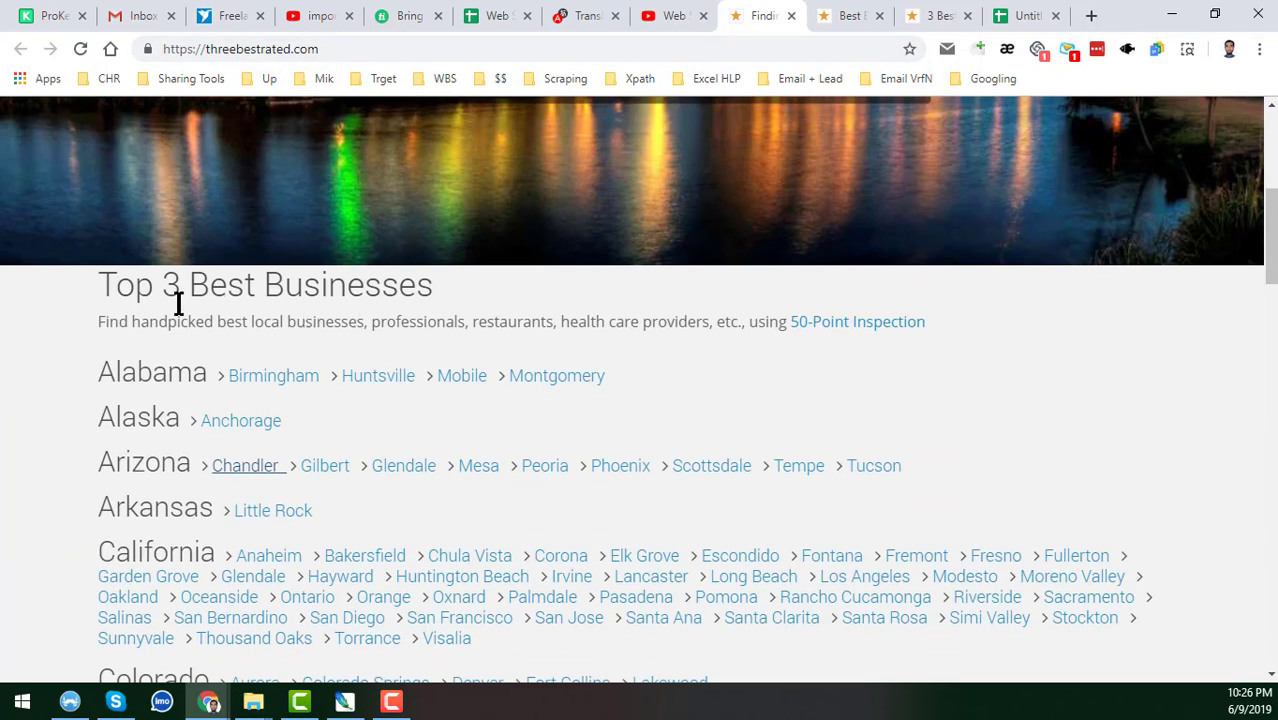
{"action": "scroll", "coordinate": [249, 396], "scroll_direction": "down", "scroll_amount": 2}
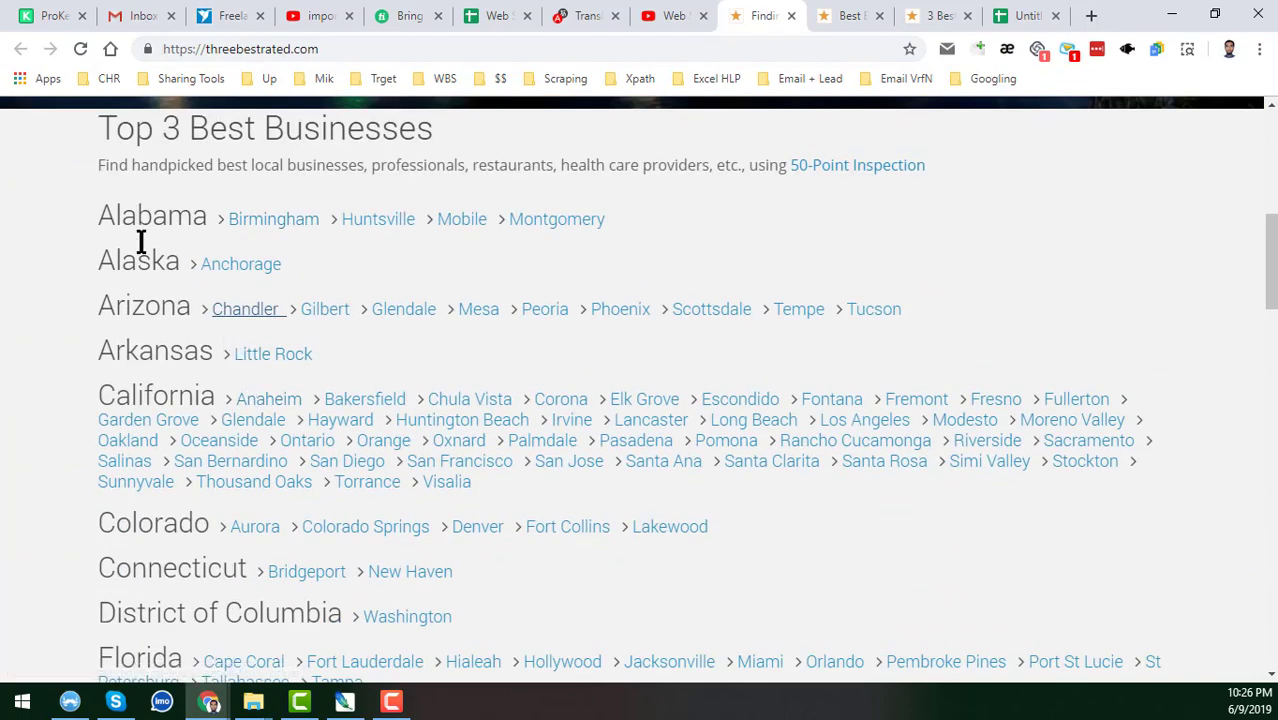
{"action": "scroll", "coordinate": [297, 415], "scroll_direction": "down", "scroll_amount": 7}
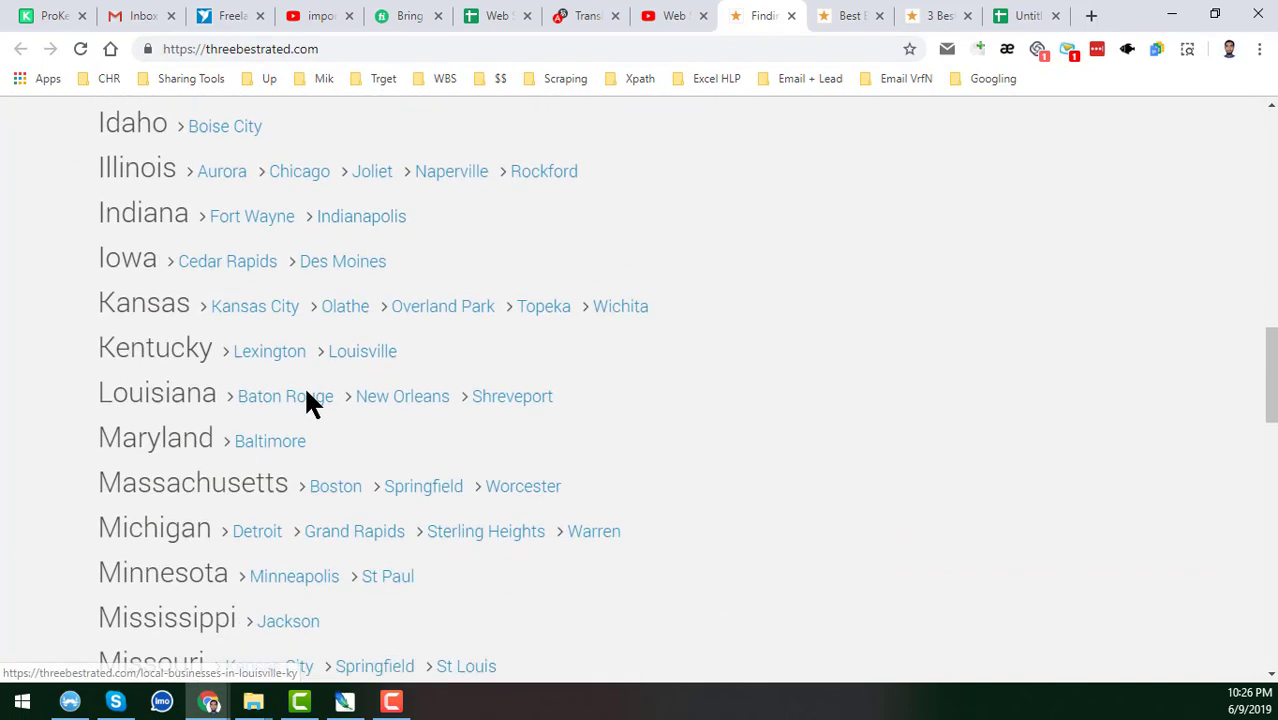
{"action": "scroll", "coordinate": [307, 400], "scroll_direction": "down", "scroll_amount": 10}
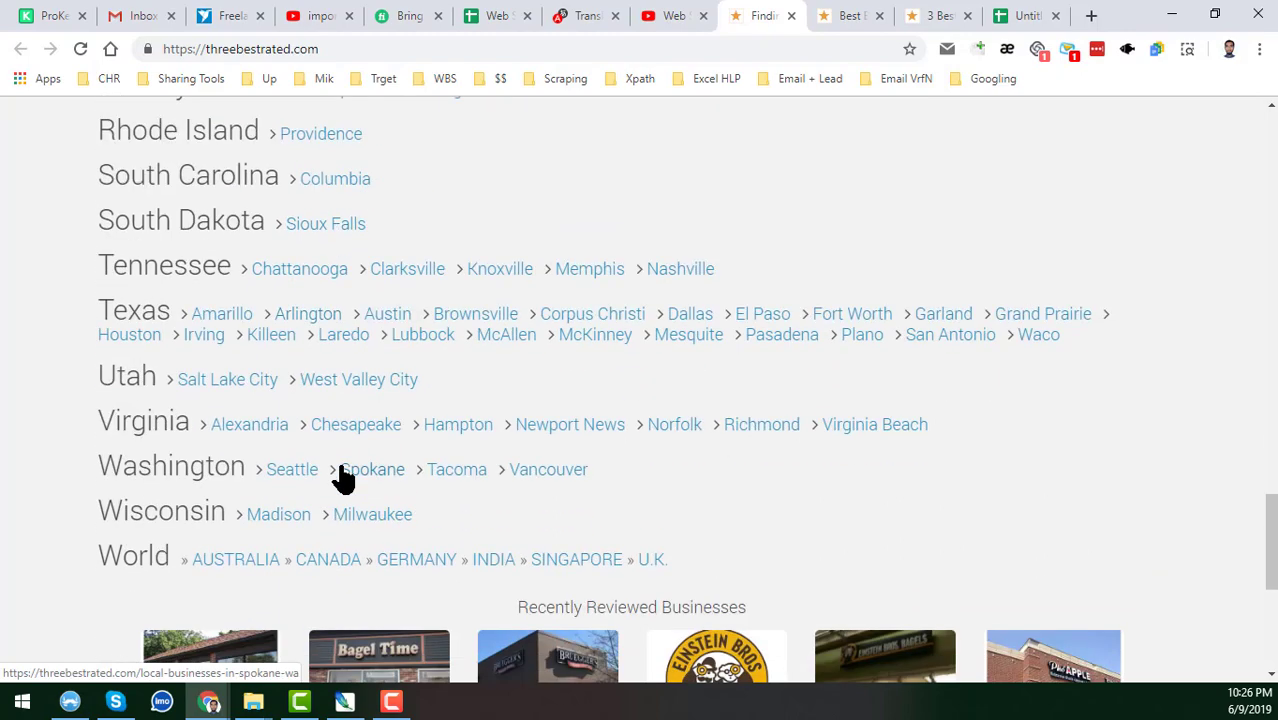
{"action": "scroll", "coordinate": [240, 515], "scroll_direction": "up", "scroll_amount": 6}
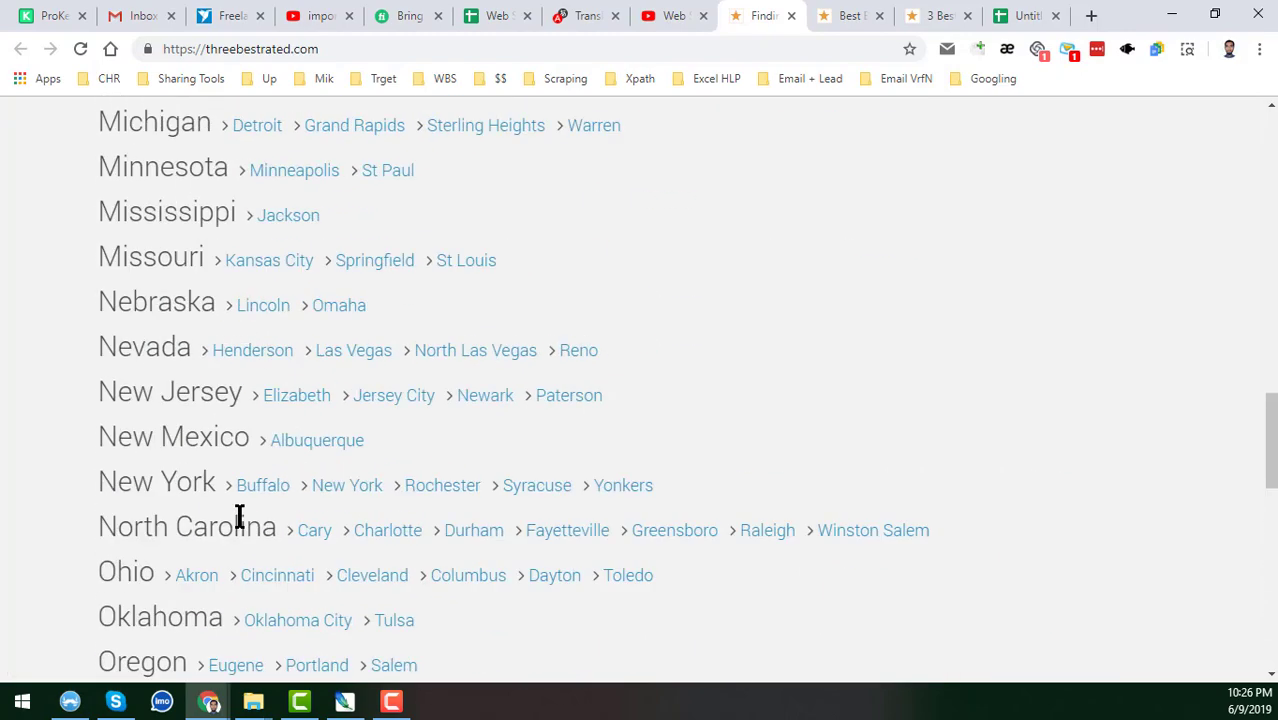
{"action": "scroll", "coordinate": [238, 515], "scroll_direction": "up", "scroll_amount": 11}
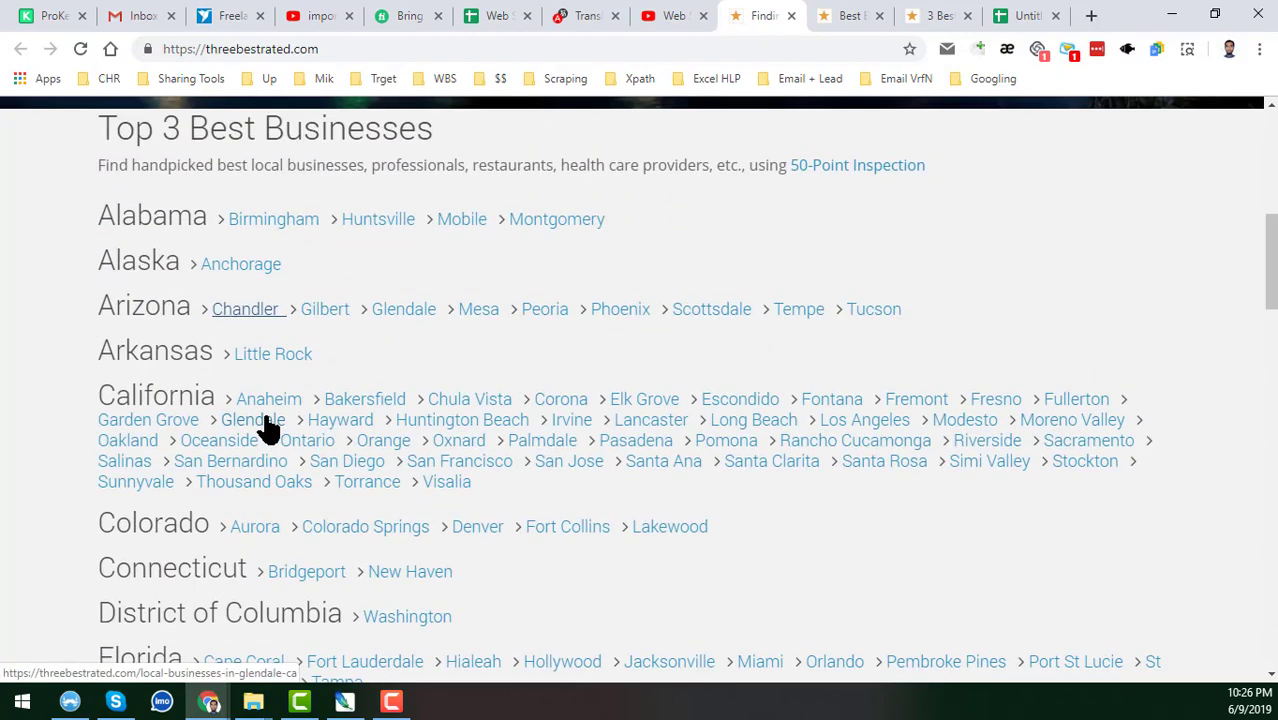
{"action": "scroll", "coordinate": [258, 370], "scroll_direction": "up", "scroll_amount": 2}
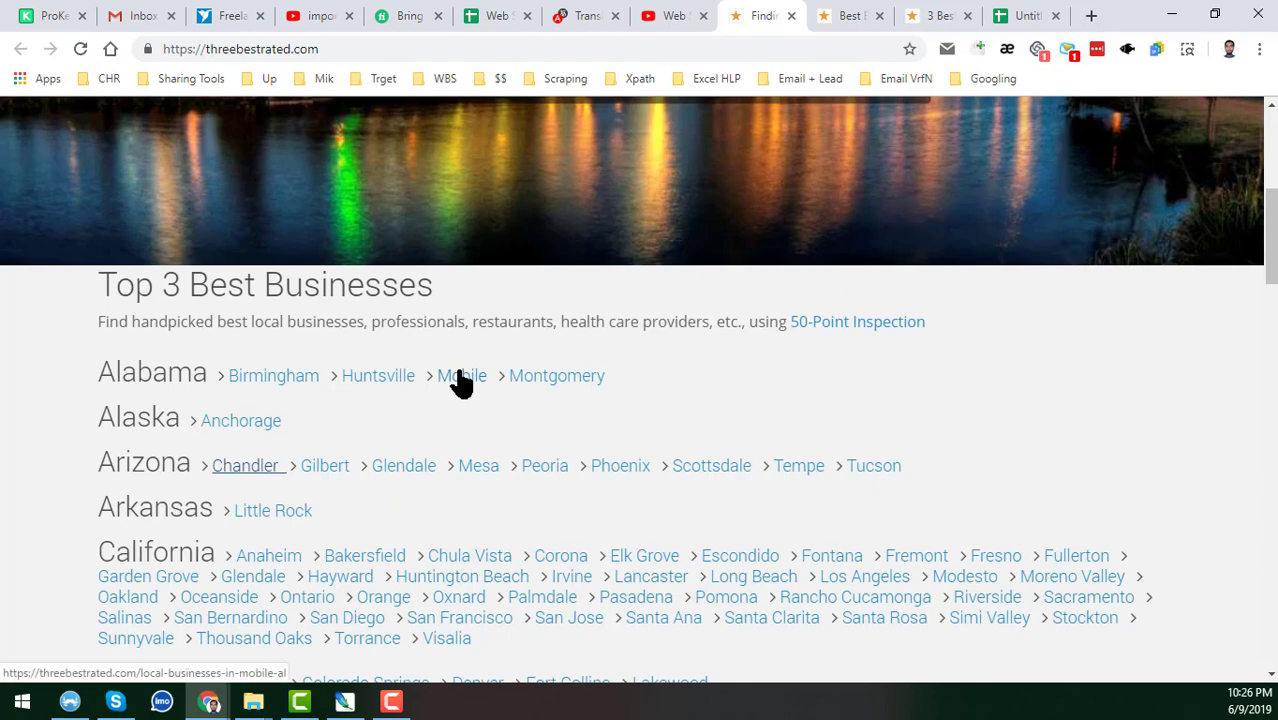
{"action": "scroll", "coordinate": [487, 370], "scroll_direction": "down", "scroll_amount": 3}
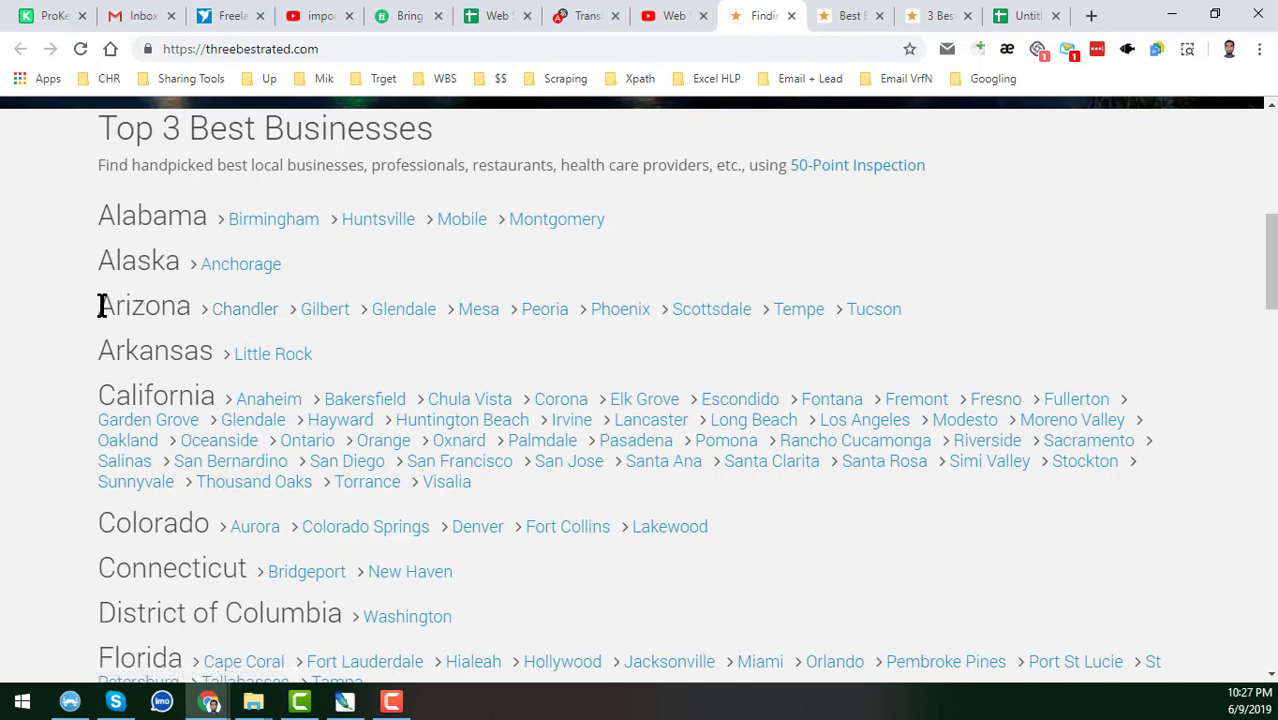
Open Arizona's Chandler business categories page in a new tab.
{"action": "left_click_drag", "start_coordinate": [101, 306], "coordinate": [193, 310]}
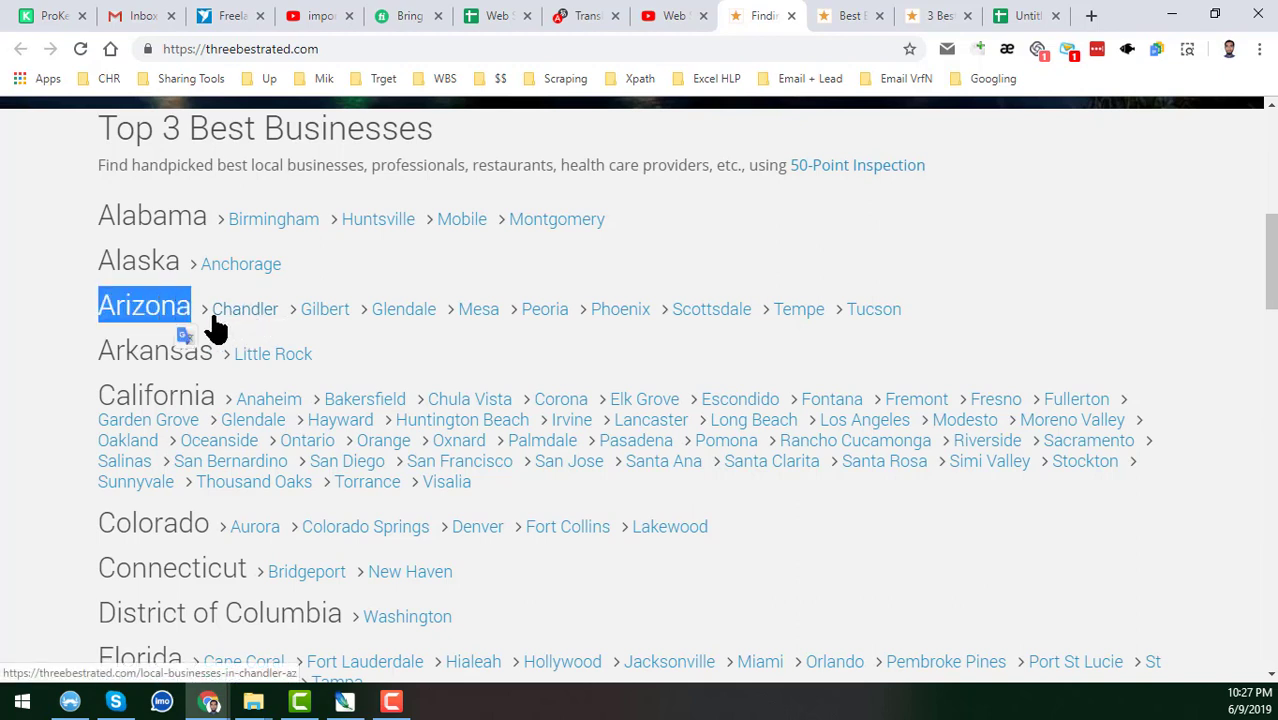
{"action": "right_click", "coordinate": [251, 318]}
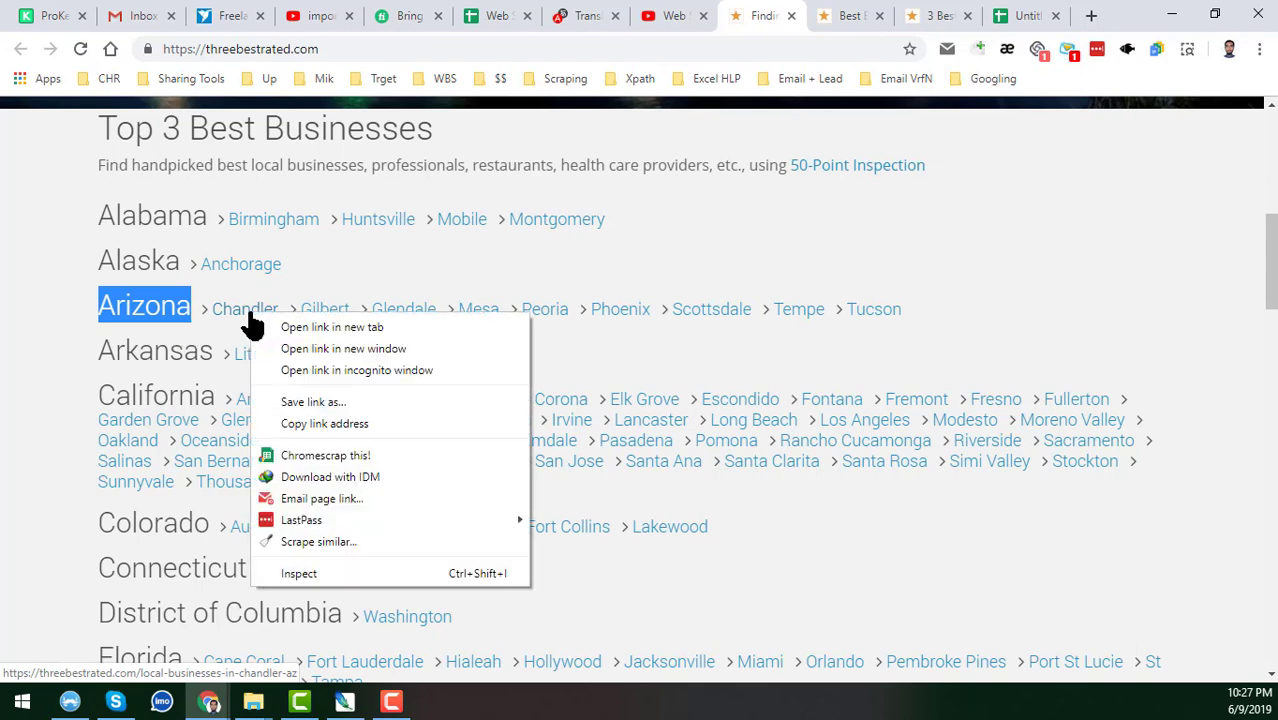
{"action": "left_click", "coordinate": [303, 329]}
{"action": "left_click", "coordinate": [796, 18]}
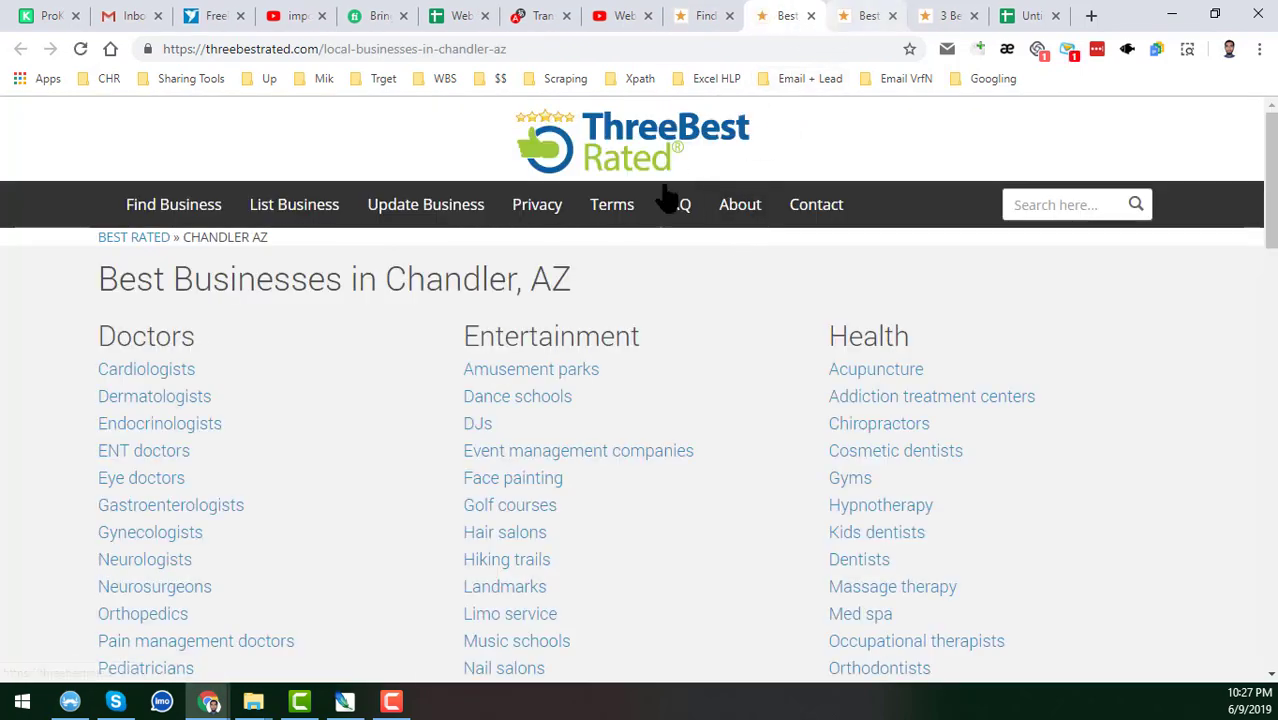
Find Custom cabinets among Chandler's categories and open its page in a new tab.
{"action": "left_click_drag", "start_coordinate": [101, 280], "coordinate": [508, 280]}
{"action": "left_click", "coordinate": [155, 308]}
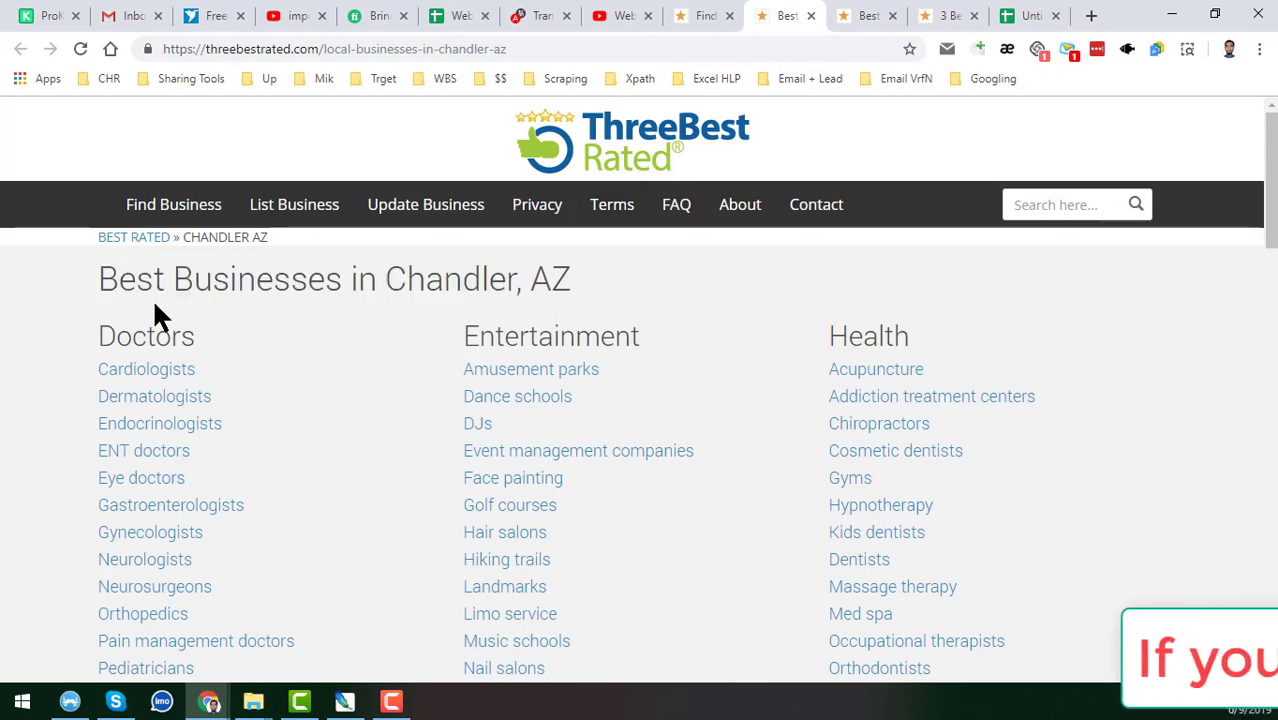
{"action": "scroll", "coordinate": [148, 312], "scroll_direction": "down", "scroll_amount": 2}
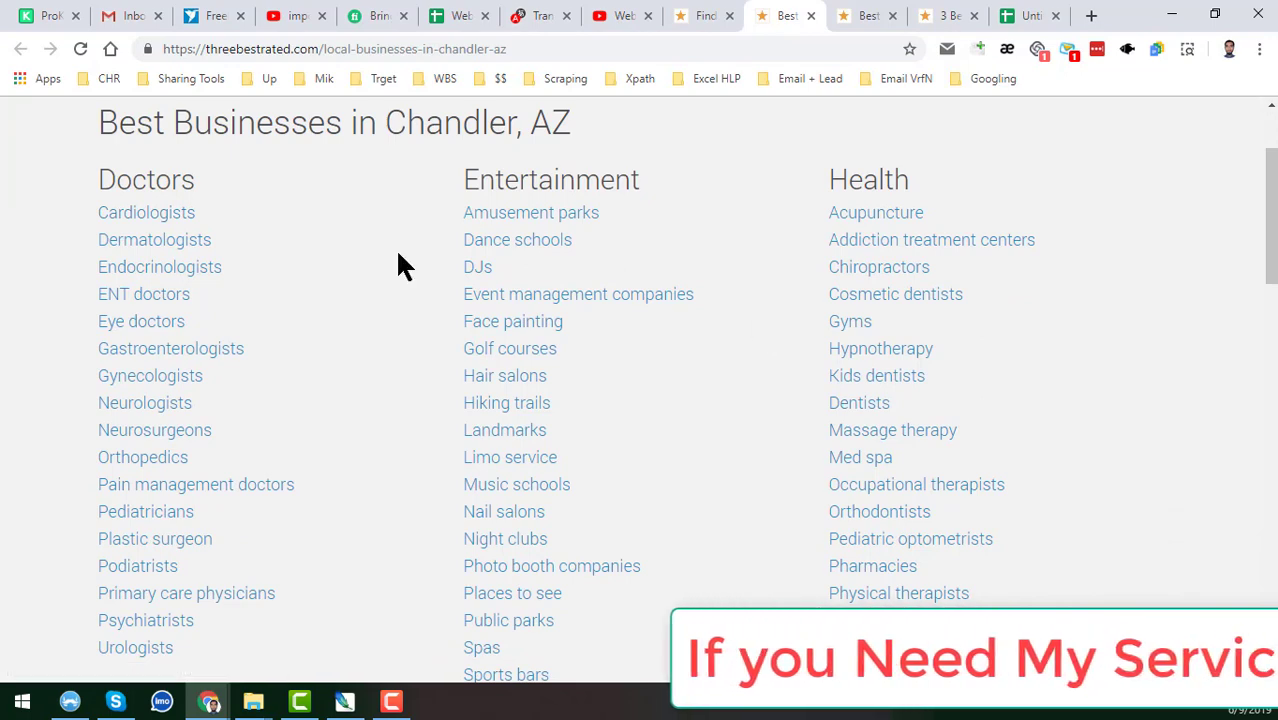
{"action": "scroll", "coordinate": [761, 300], "scroll_direction": "down", "scroll_amount": 5}
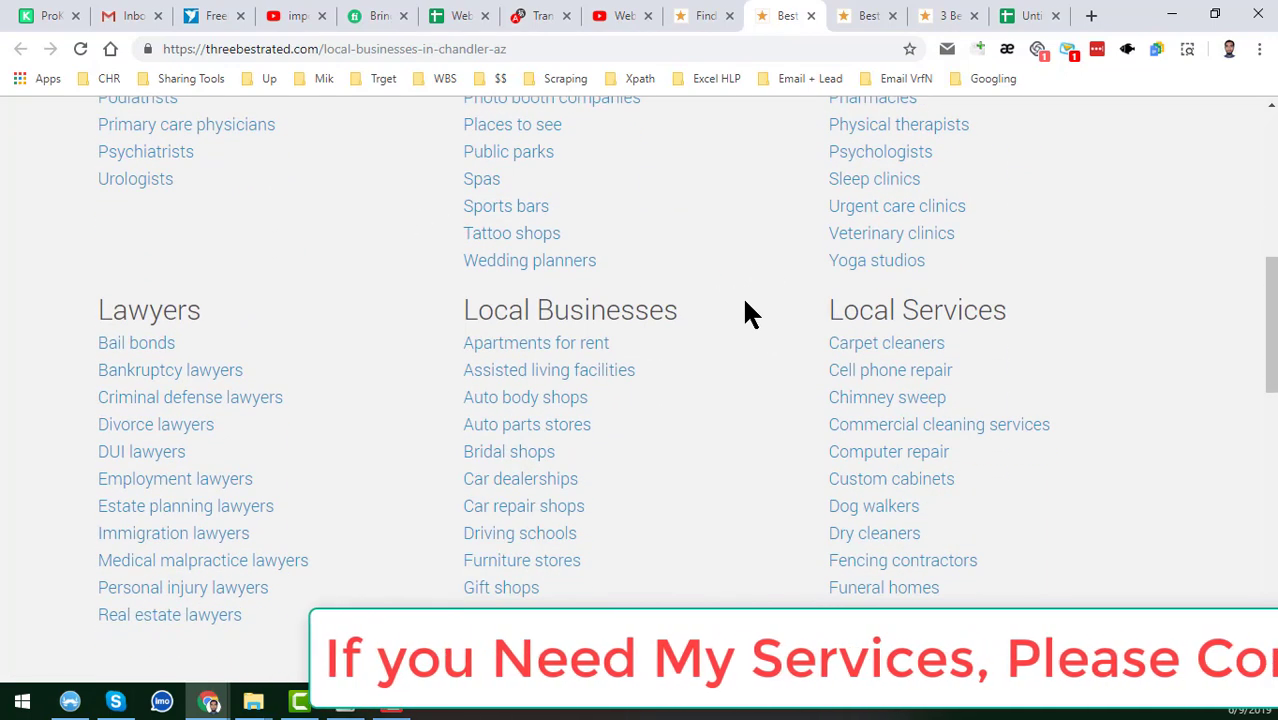
{"action": "scroll", "coordinate": [796, 400], "scroll_direction": "down", "scroll_amount": 2}
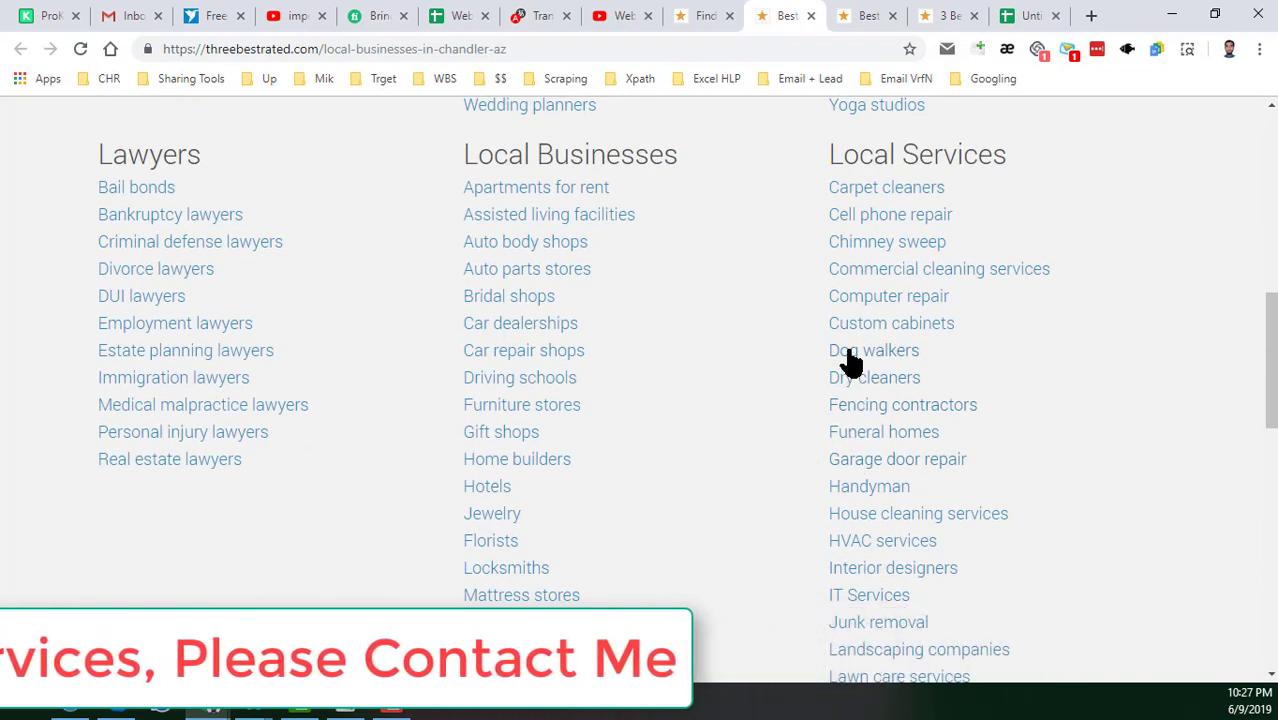
{"action": "right_click", "coordinate": [882, 327]}
{"action": "left_click", "coordinate": [890, 336]}
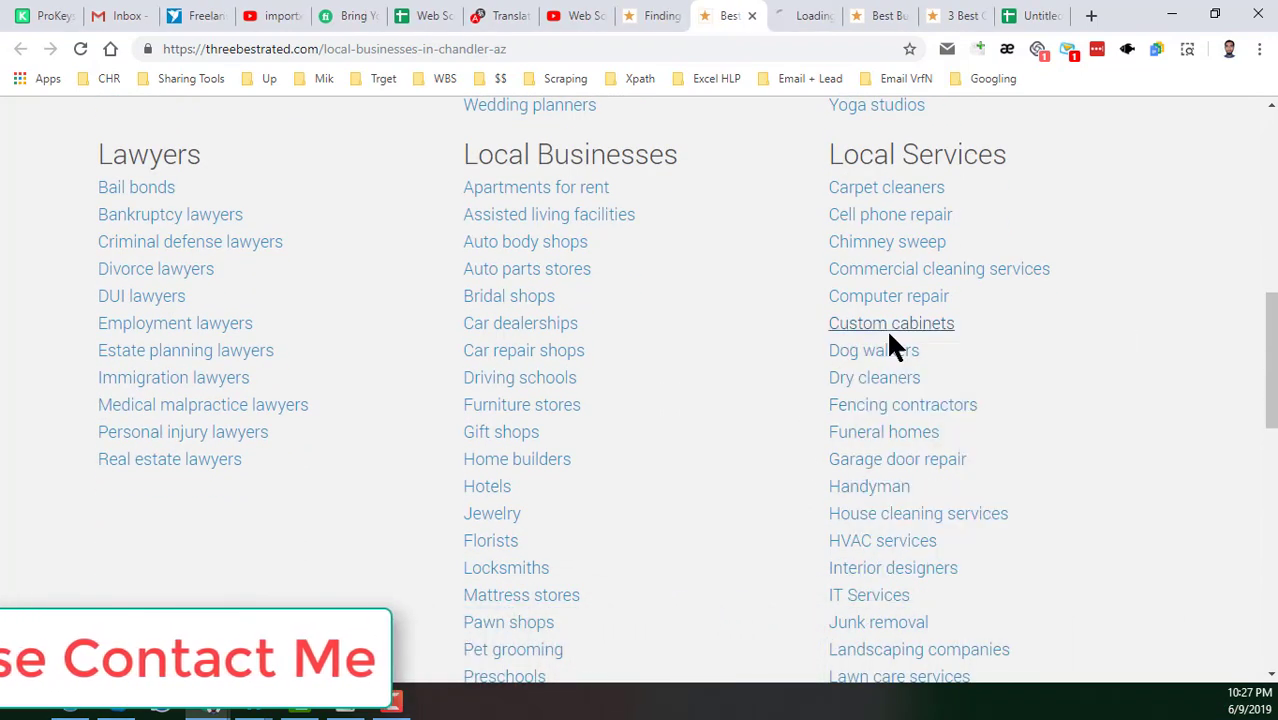
{"action": "left_click", "coordinate": [806, 15]}
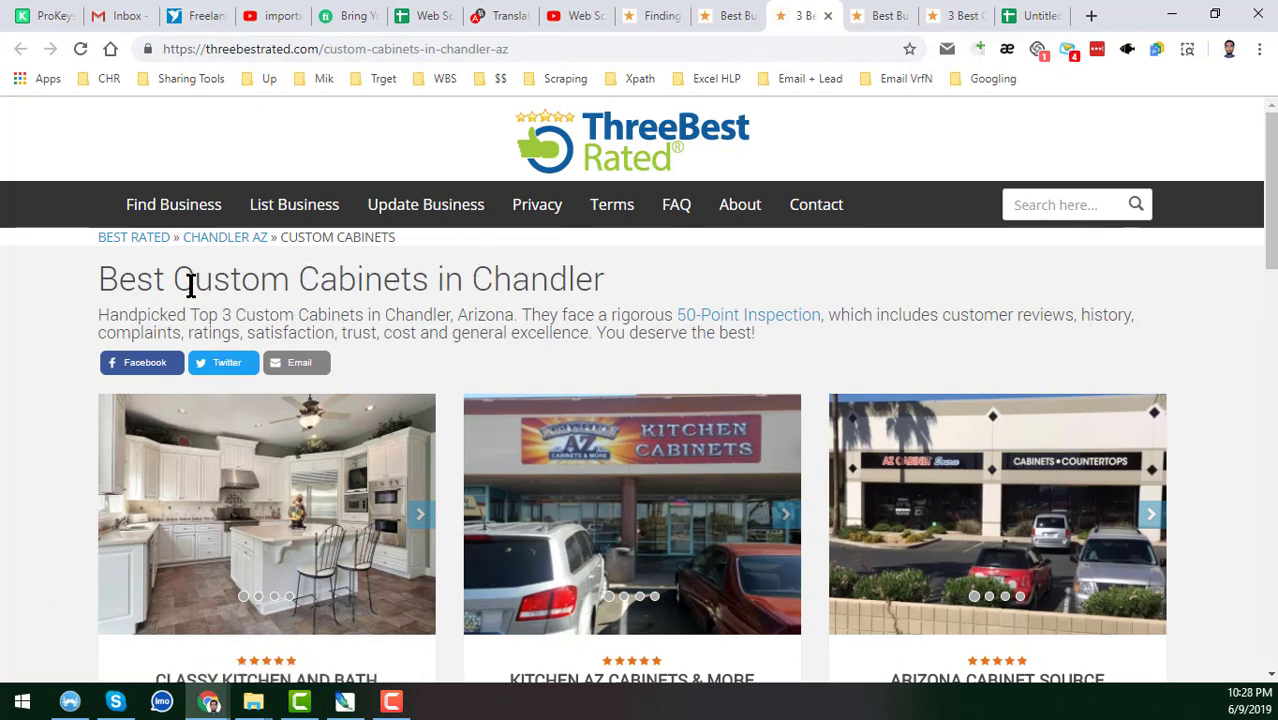
Review Classy Kitchen and Bath, Kitchen AZ Cabinets & More and Arizona Cabinet Source, then return.
{"action": "left_click_drag", "start_coordinate": [176, 282], "coordinate": [614, 285]}
{"action": "left_click", "coordinate": [477, 278]}
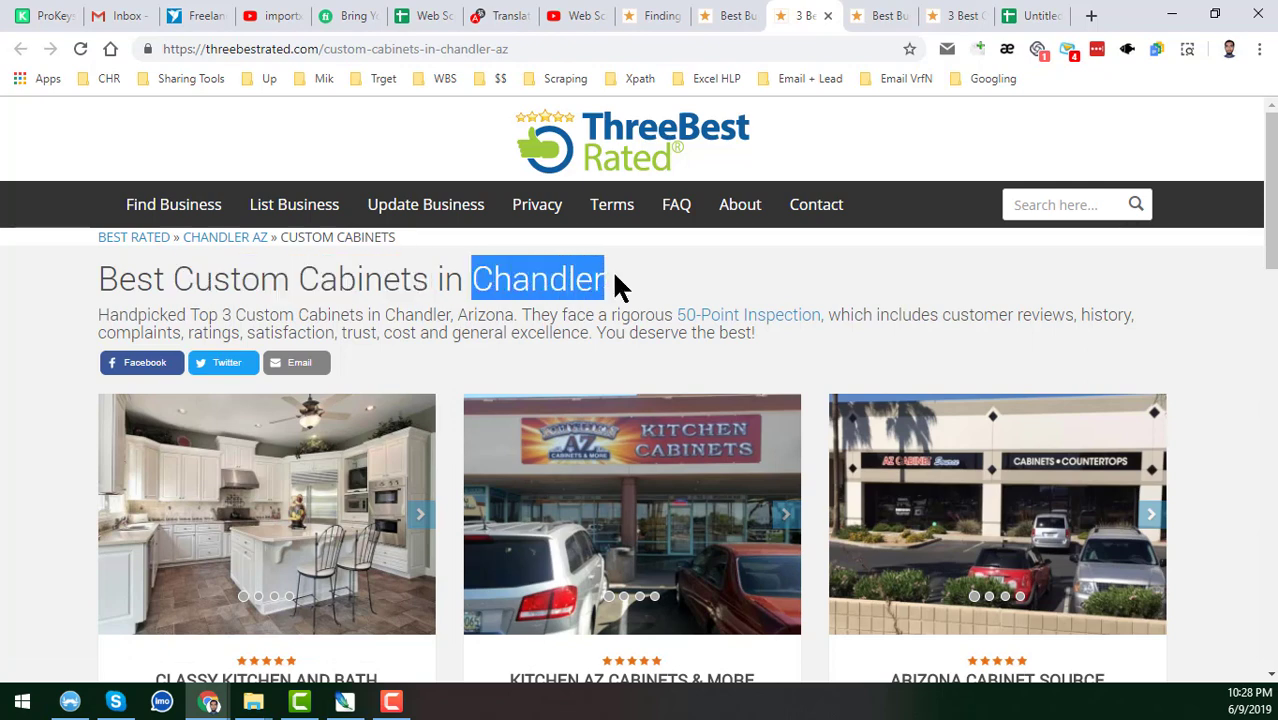
{"action": "left_click", "coordinate": [628, 310]}
{"action": "scroll", "coordinate": [628, 310], "scroll_direction": "down", "scroll_amount": 3}
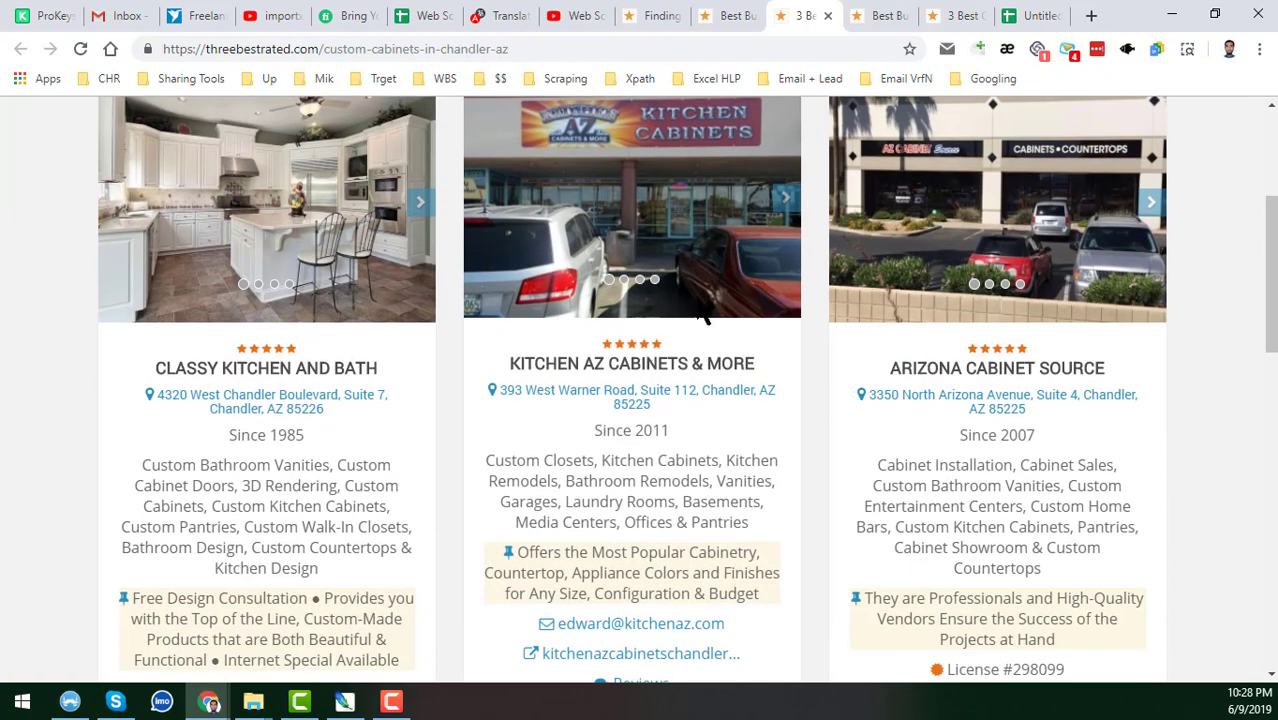
{"action": "scroll", "coordinate": [502, 522], "scroll_direction": "down", "scroll_amount": 2}
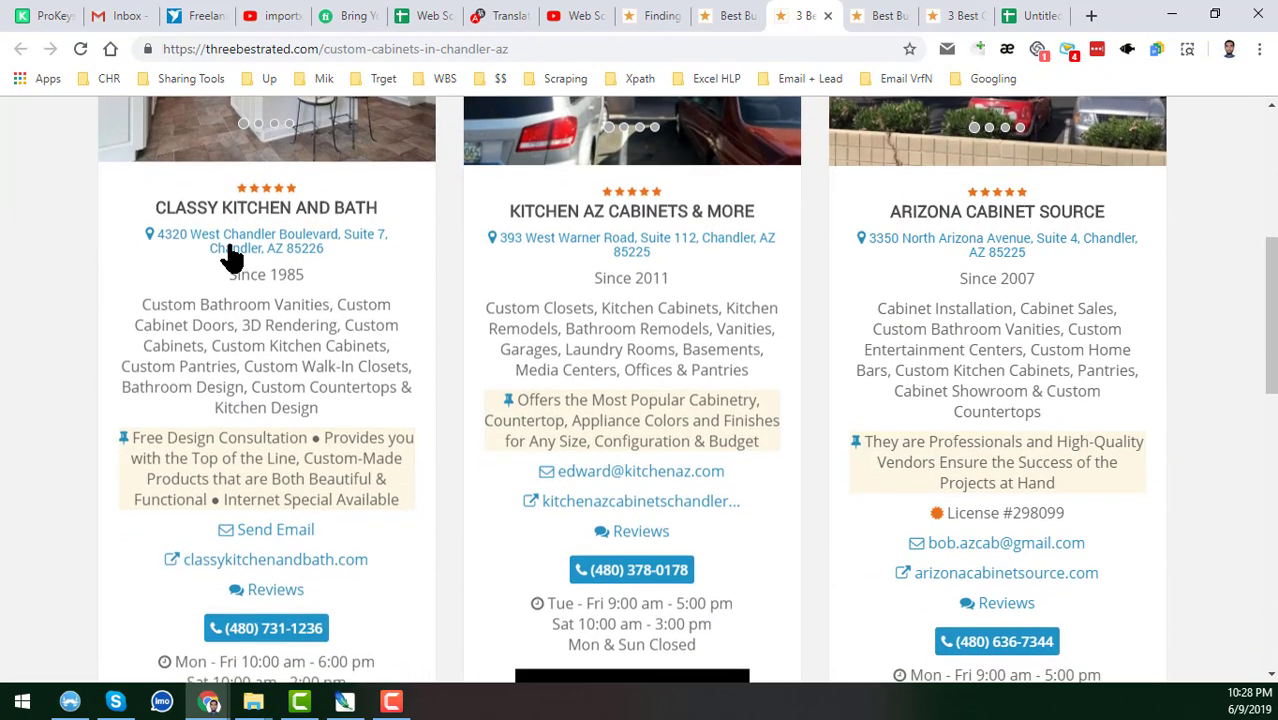
{"action": "scroll", "coordinate": [460, 310], "scroll_direction": "down", "scroll_amount": 2}
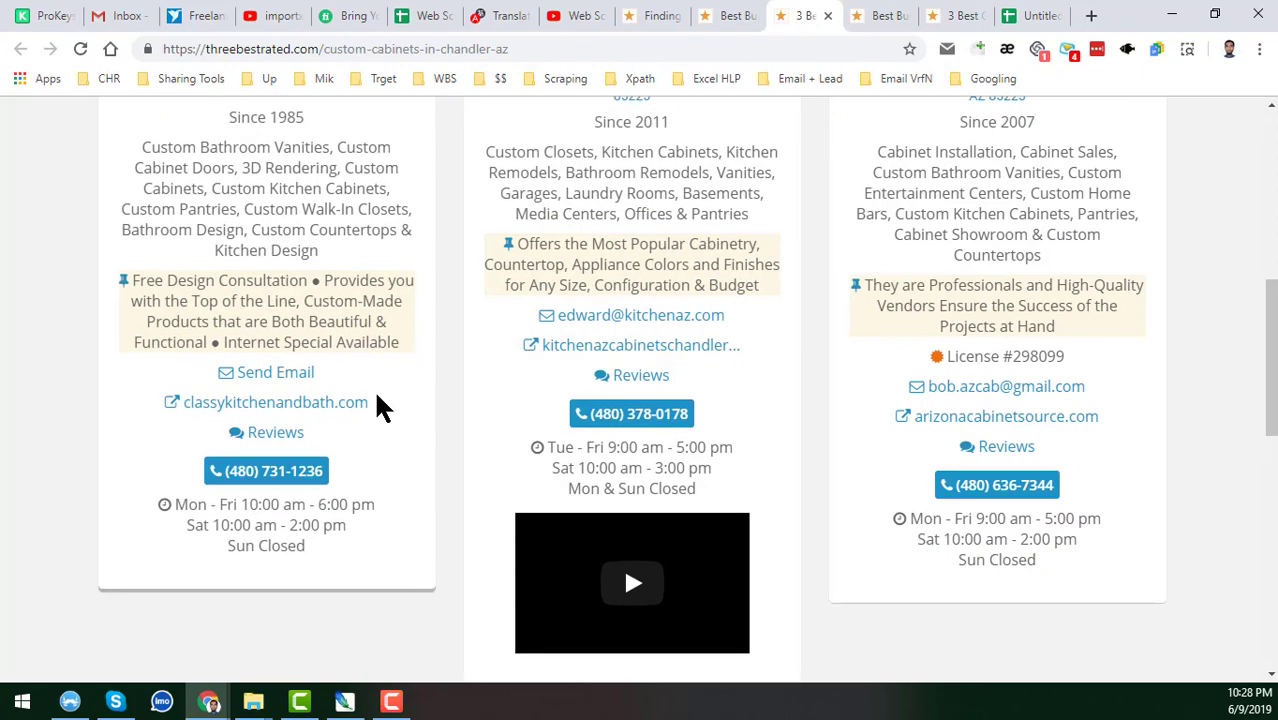
{"action": "scroll", "coordinate": [360, 360], "scroll_direction": "up", "scroll_amount": 2}
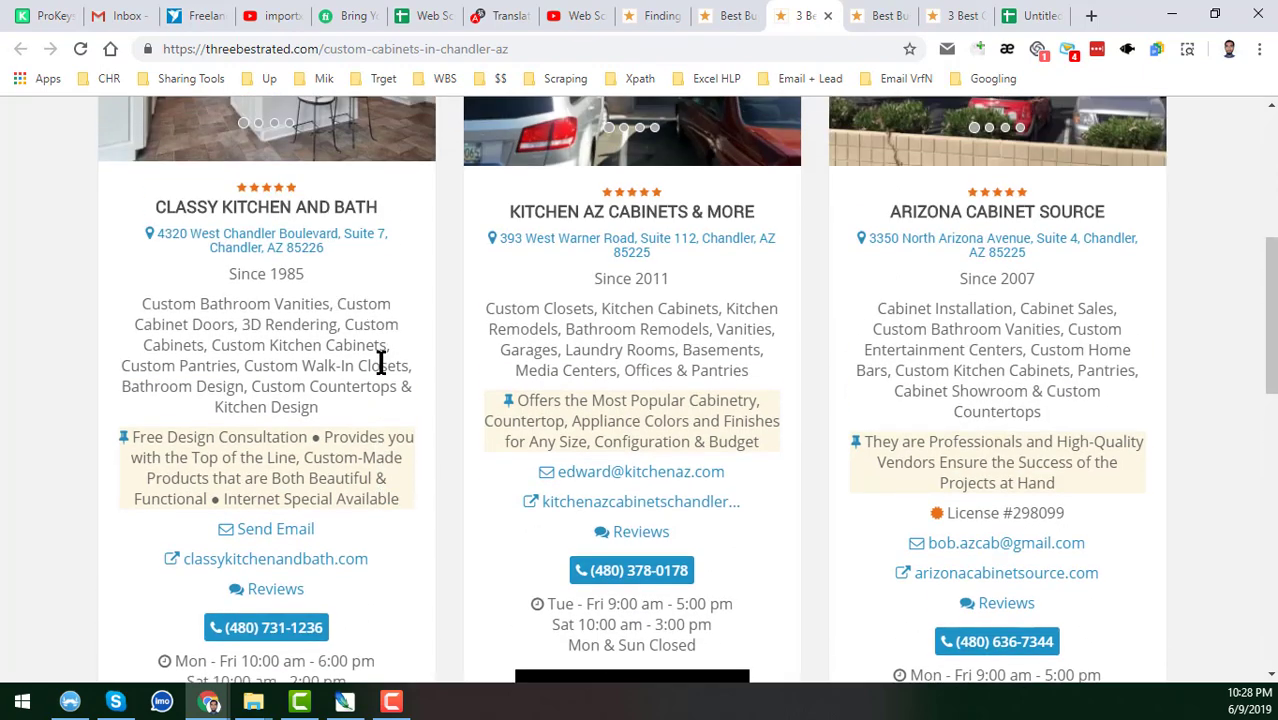
{"action": "scroll", "coordinate": [380, 362], "scroll_direction": "up", "scroll_amount": 2}
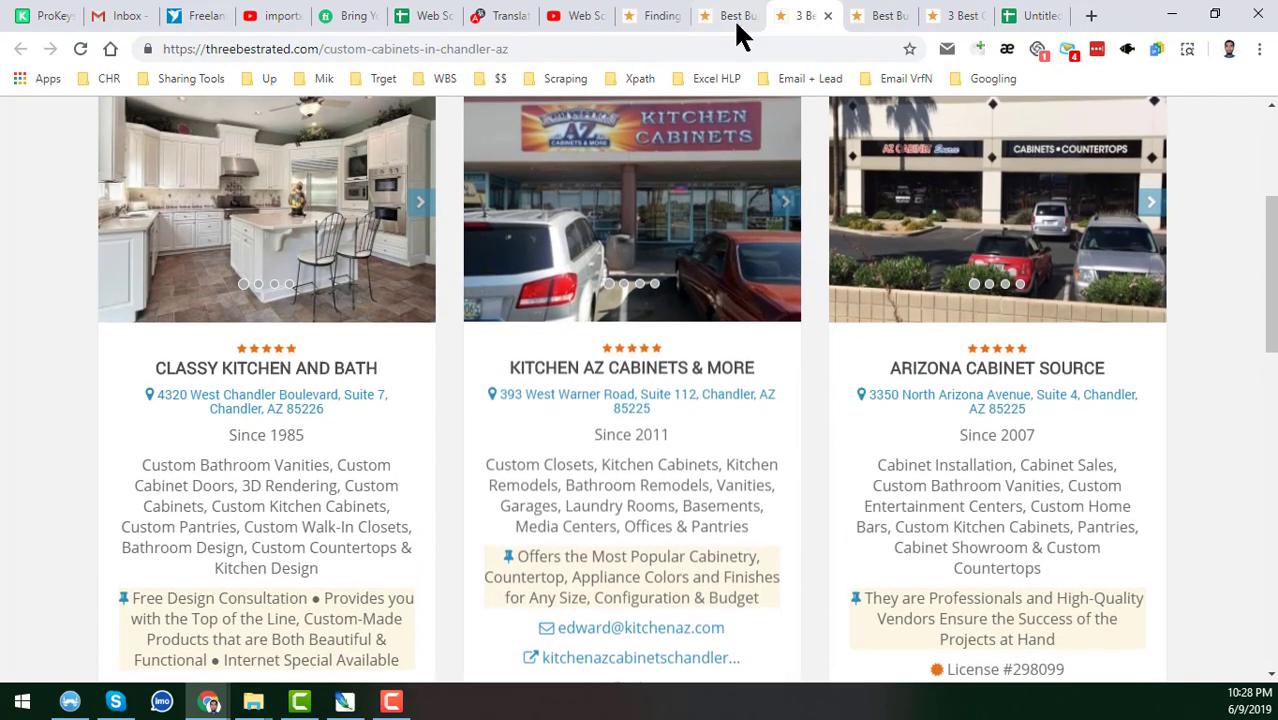
{"action": "left_click", "coordinate": [735, 16]}
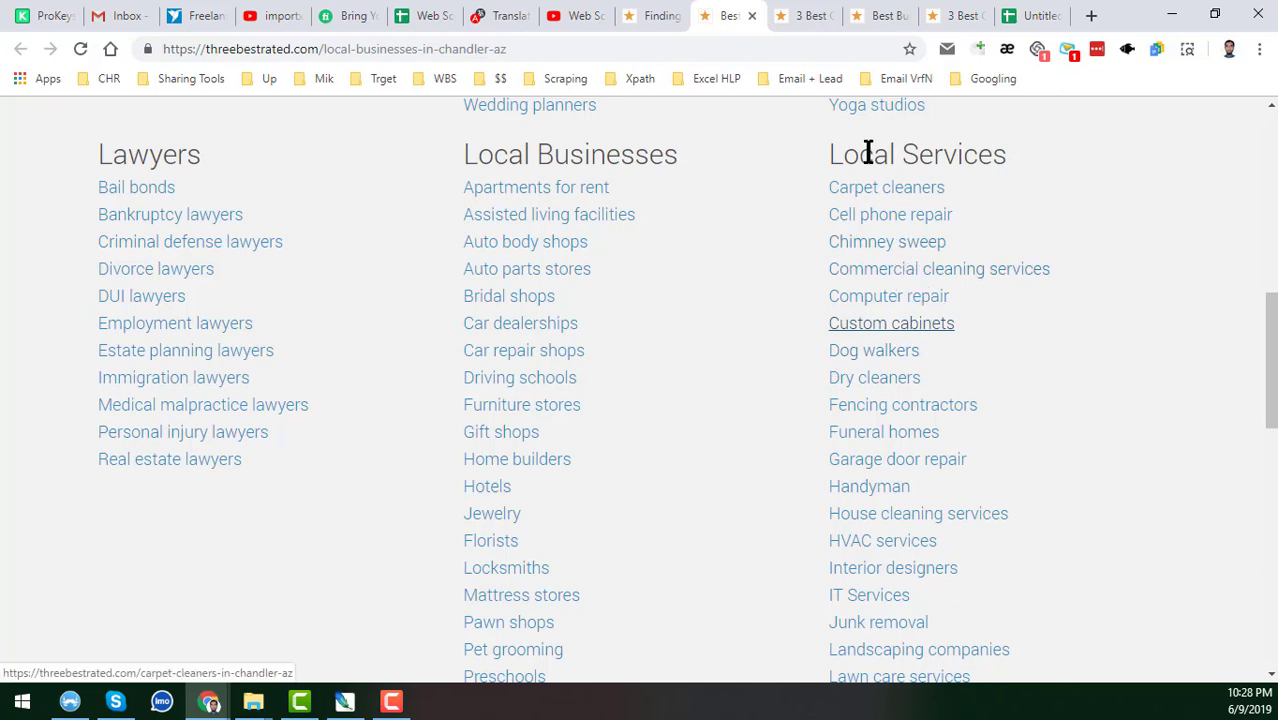
Look over the Chandler categories page, then go to the blank Untitled spreadsheet.
{"action": "left_click_drag", "start_coordinate": [832, 150], "coordinate": [1008, 152]}
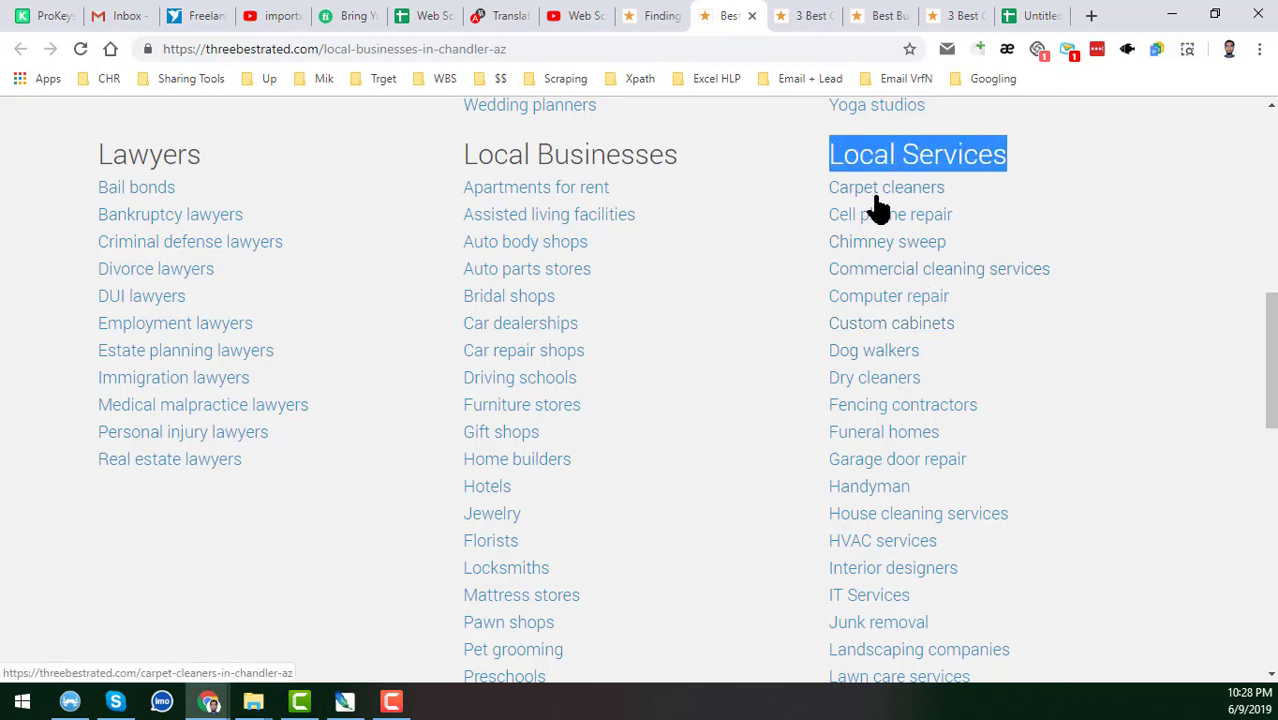
{"action": "scroll", "coordinate": [802, 413], "scroll_direction": "up", "scroll_amount": 6}
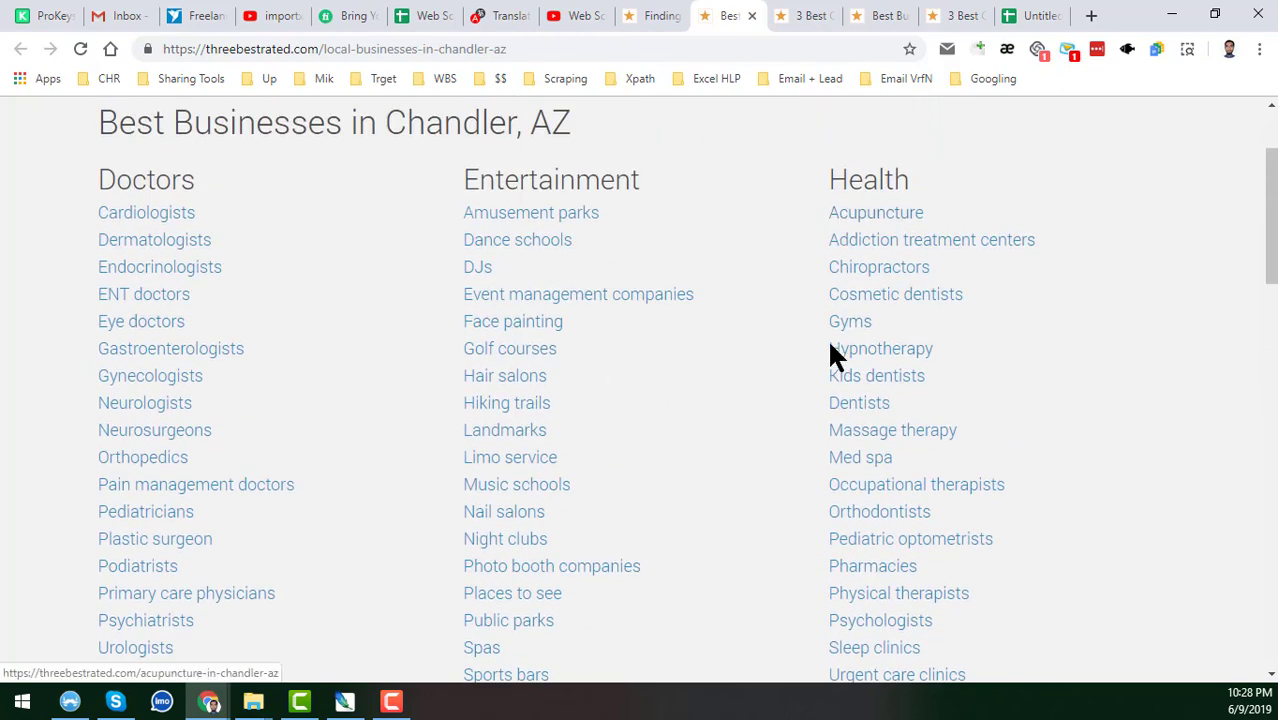
{"action": "scroll", "coordinate": [838, 380], "scroll_direction": "down", "scroll_amount": 7}
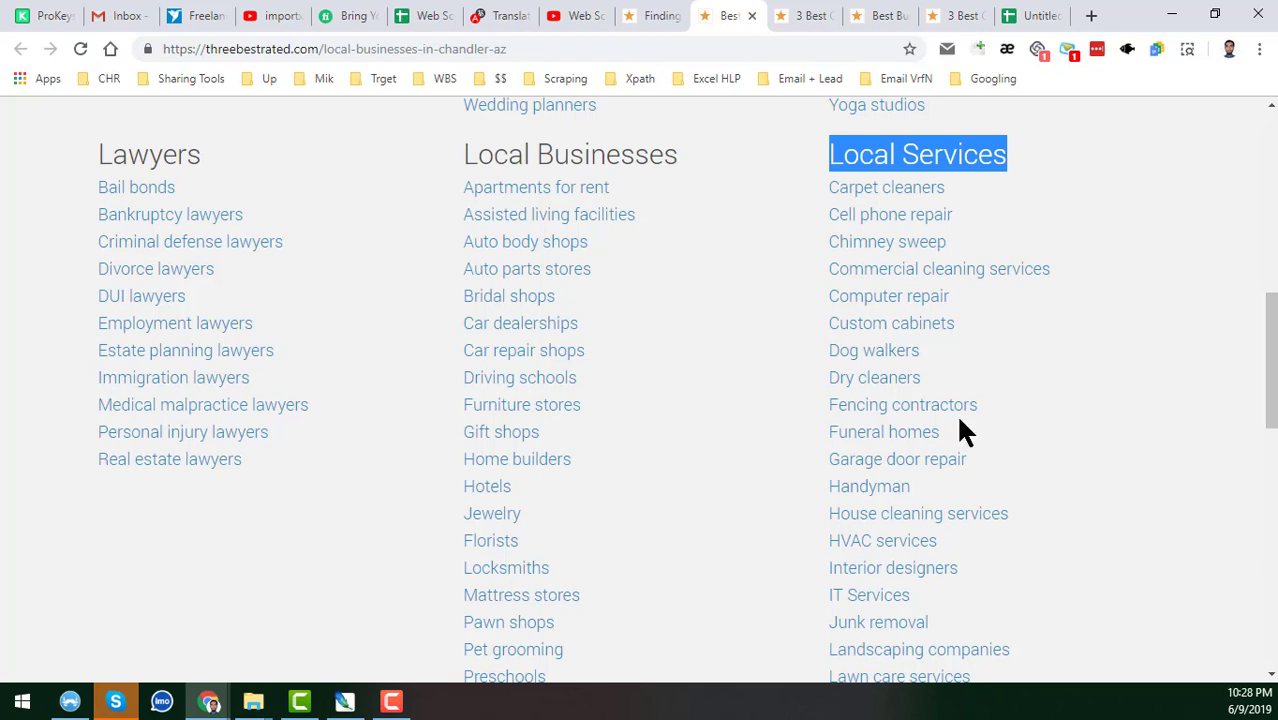
{"action": "left_click", "coordinate": [1025, 18]}
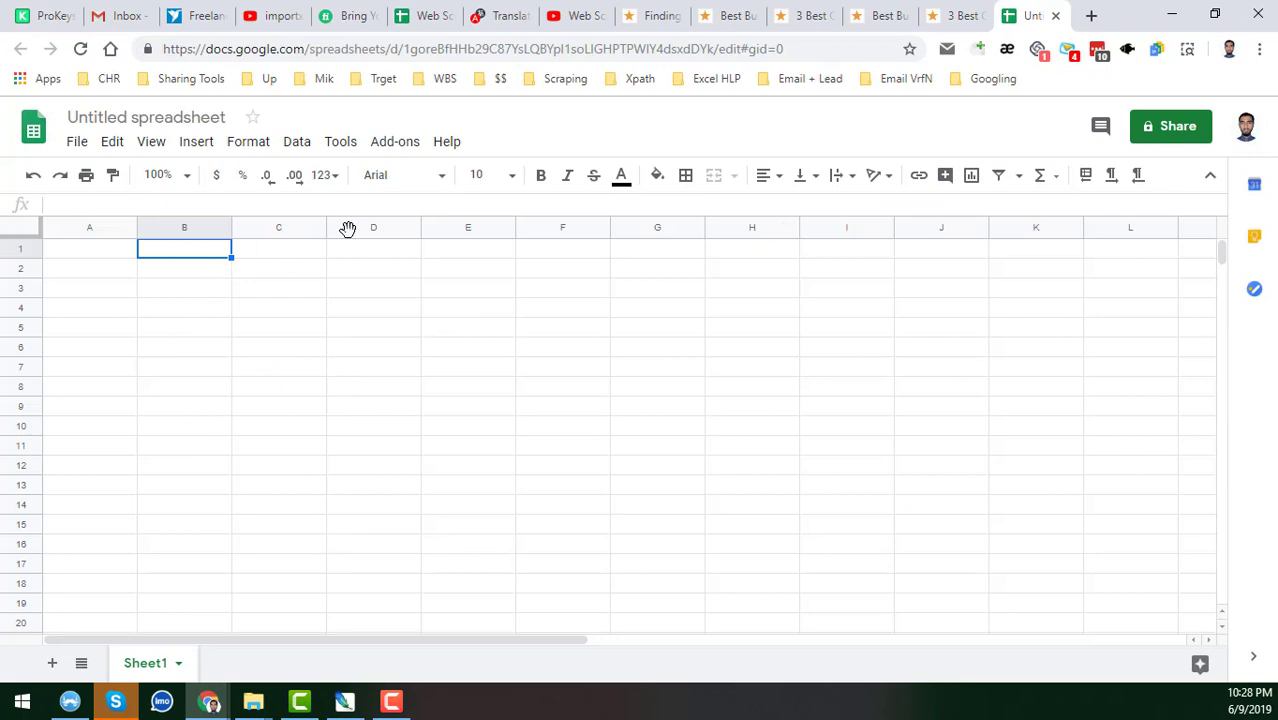
Rename the spreadsheet to 'test'.
{"action": "left_click", "coordinate": [165, 120]}
{"action": "type", "text": "samew"}
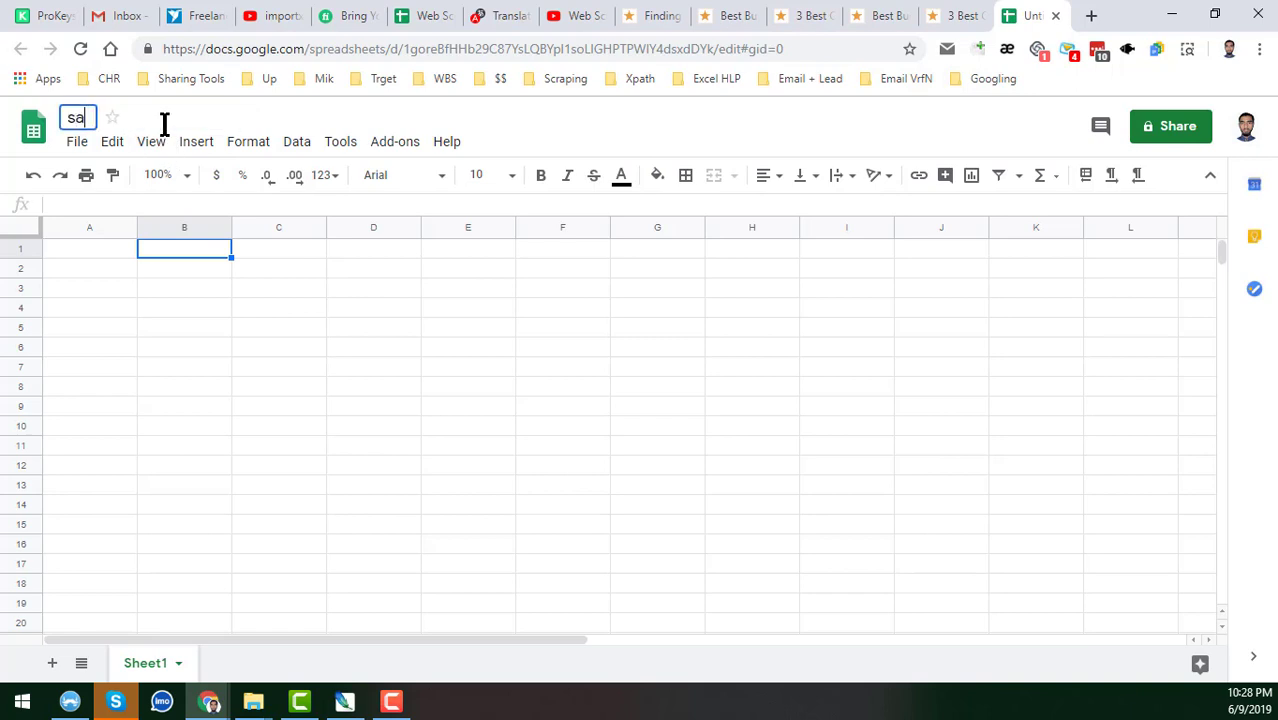
{"action": "key", "text": "BackSpace"}
{"action": "key", "text": "BackSpace"}
{"action": "key", "text": "BackSpace"}
{"action": "key", "text": "BackSpace"}
{"action": "key", "text": "BackSpace"}
{"action": "type", "text": "test"}
{"action": "key", "text": "Return"}
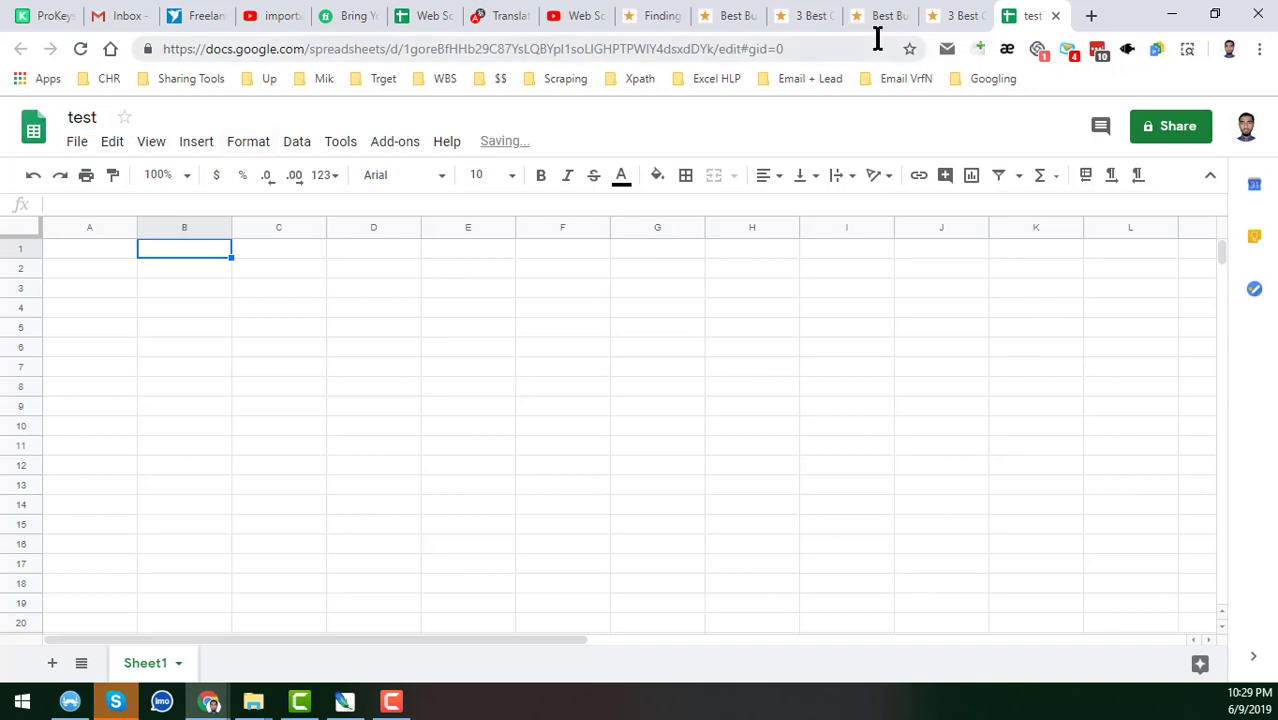
Copy the Custom Cabinets in Chandler page URL and paste it into cell A2.
{"action": "left_click", "coordinate": [884, 12]}
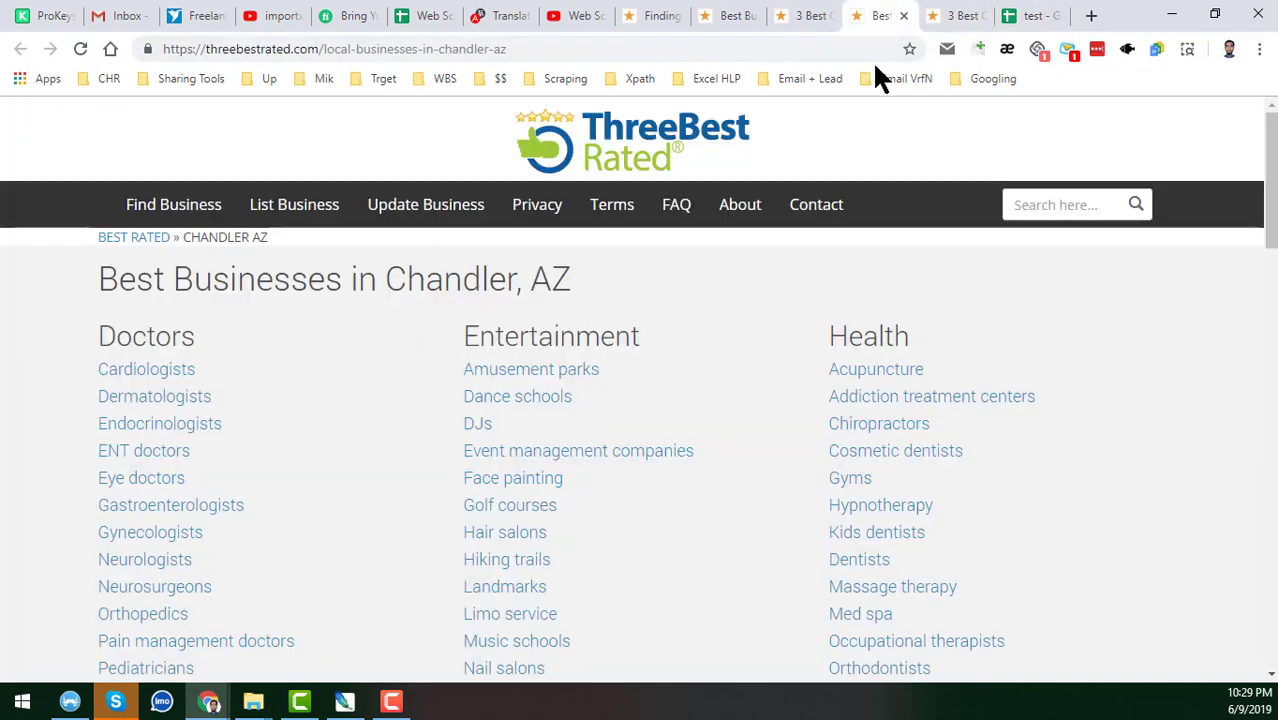
{"action": "left_click", "coordinate": [964, 12]}
{"action": "scroll", "coordinate": [760, 550], "scroll_direction": "down", "scroll_amount": 3}
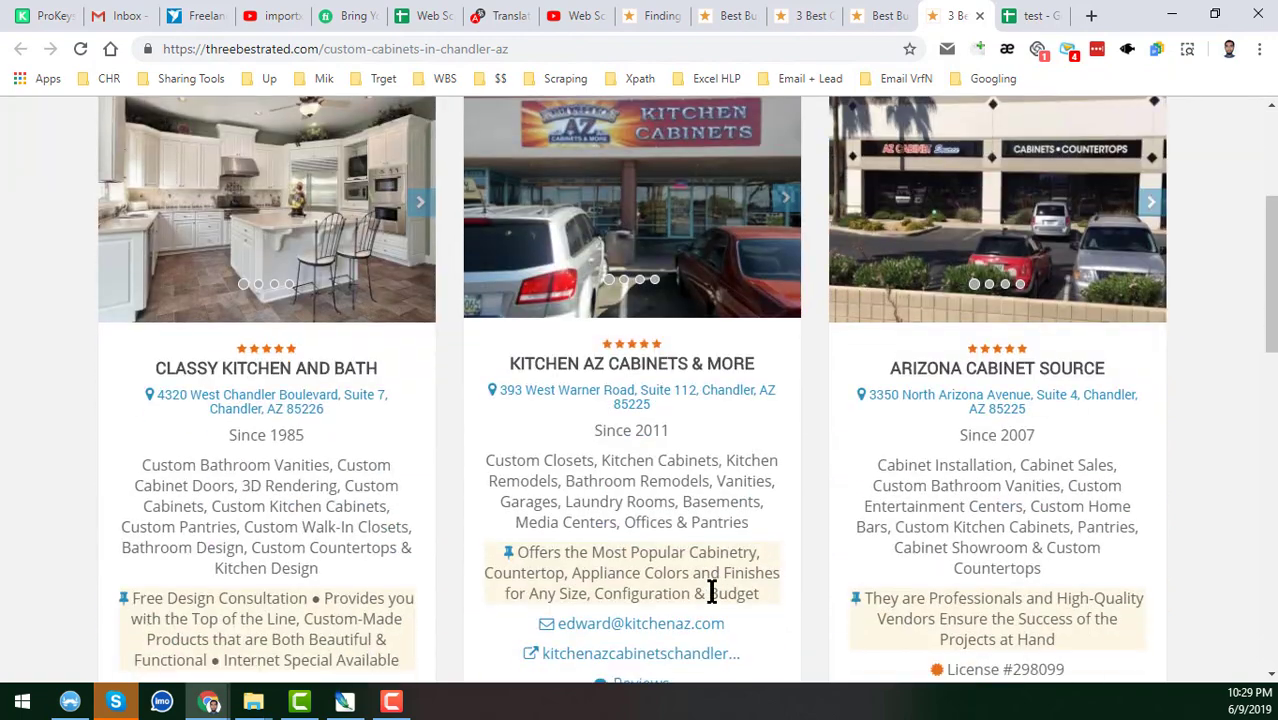
{"action": "scroll", "coordinate": [670, 531], "scroll_direction": "down", "scroll_amount": 2}
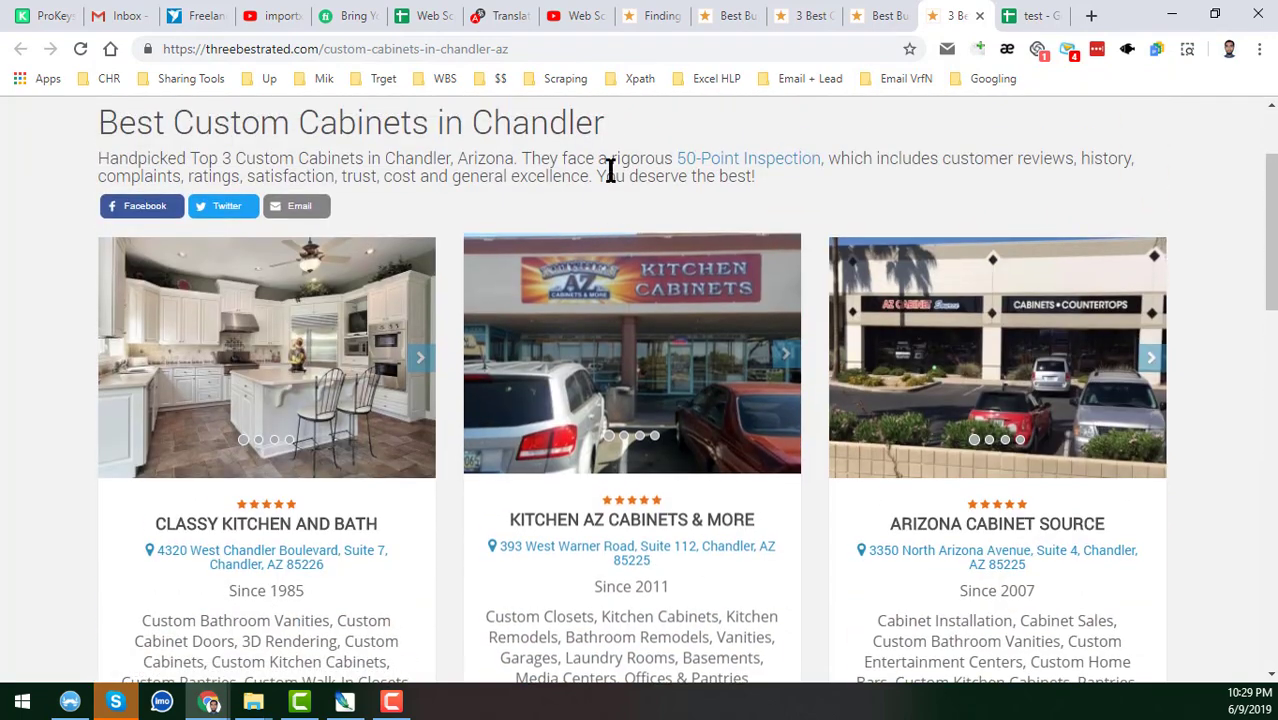
{"action": "left_click", "coordinate": [609, 52]}
{"action": "key", "text": "ctrl+c"}
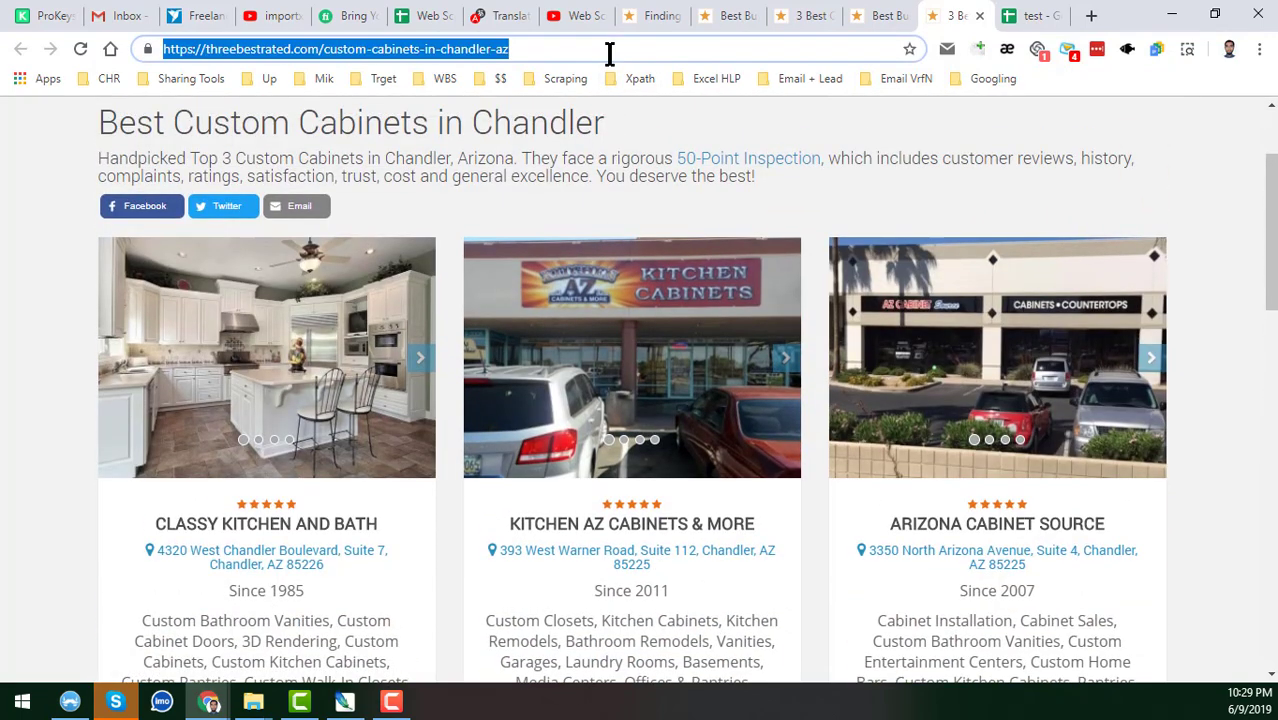
{"action": "left_click", "coordinate": [1030, 16]}
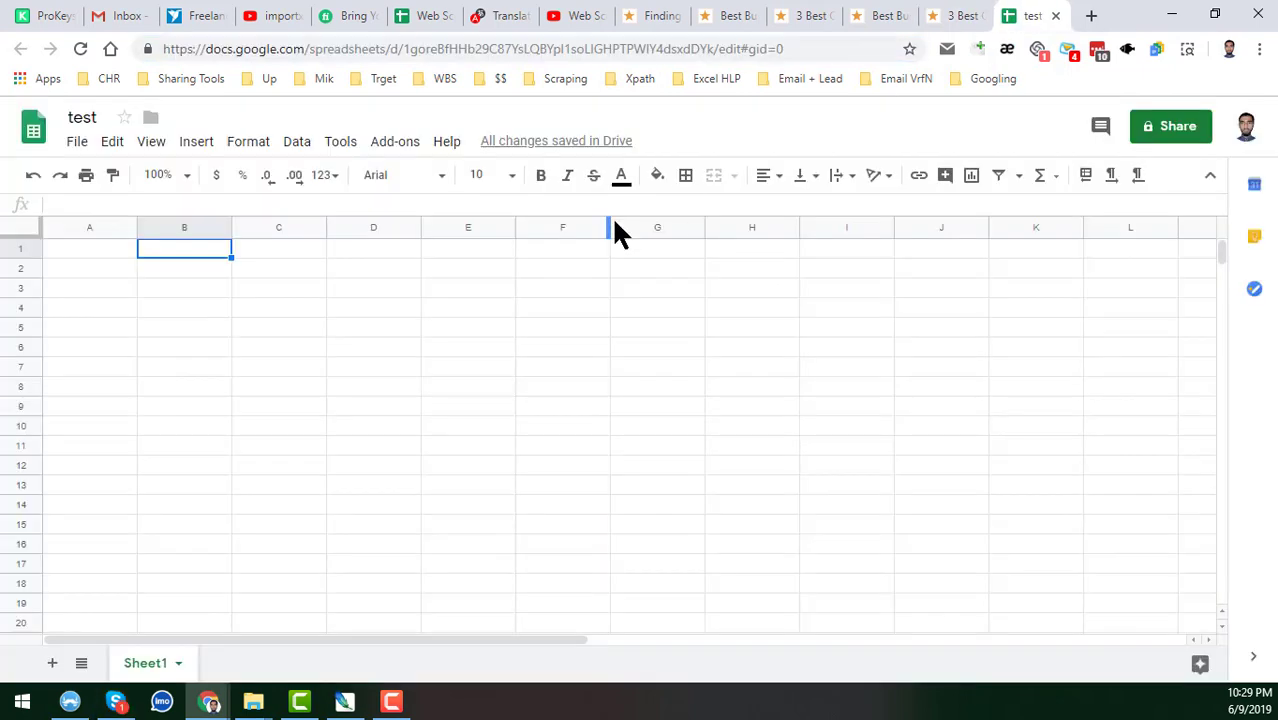
{"action": "left_click", "coordinate": [113, 271]}
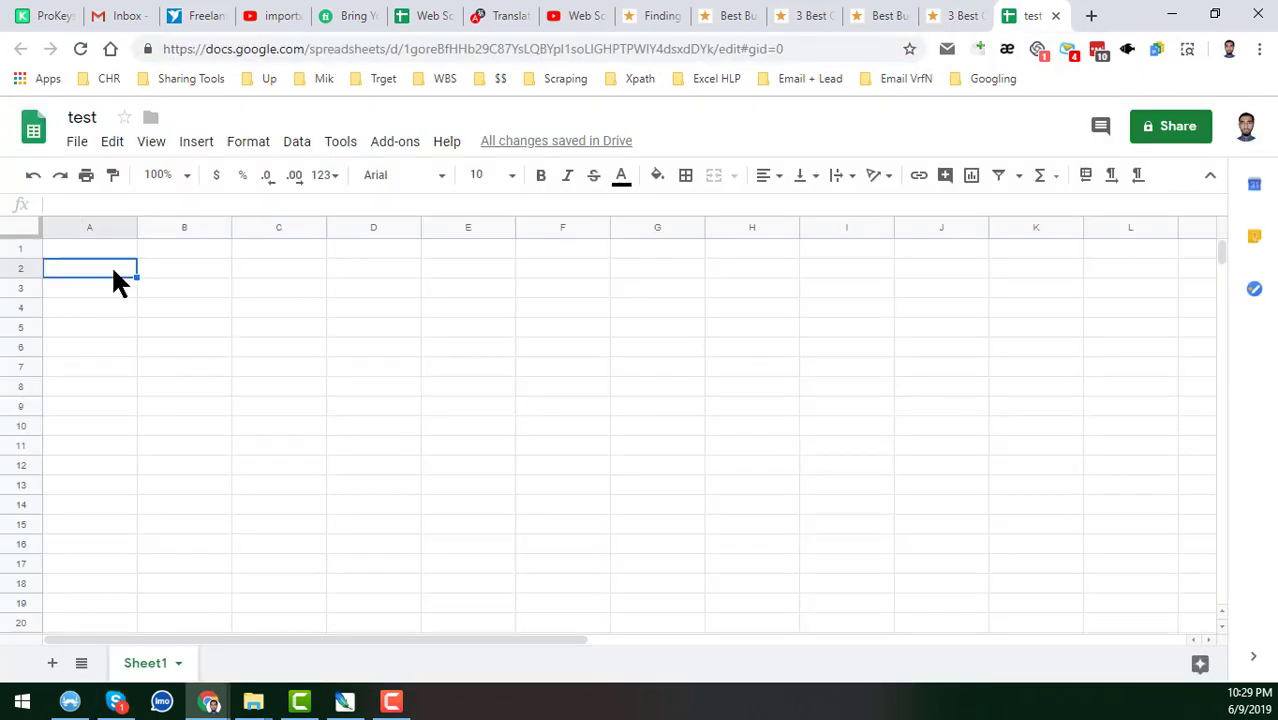
{"action": "key", "text": "ctrl+v"}
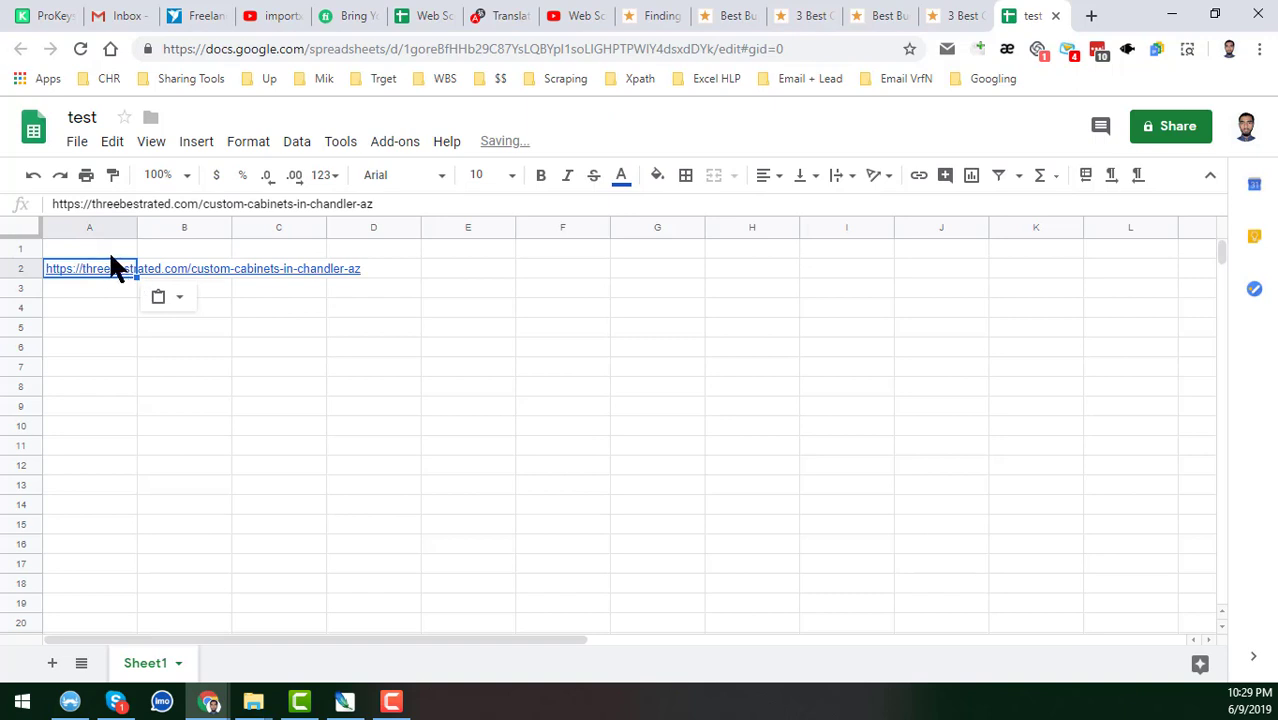
{"action": "left_click", "coordinate": [110, 247]}
Enter the header 'website' in A1 and freeze row 1.
{"action": "type", "text": "we"}
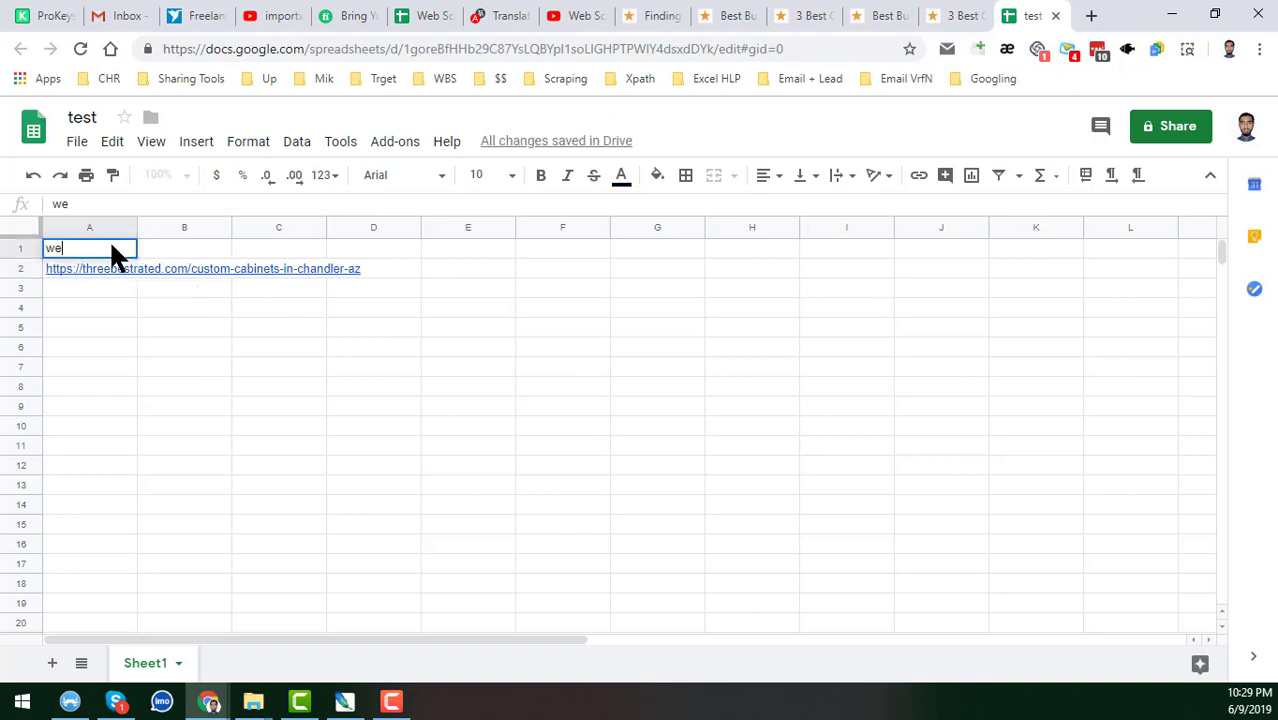
{"action": "type", "text": "bsite"}
{"action": "key", "text": "Return"}
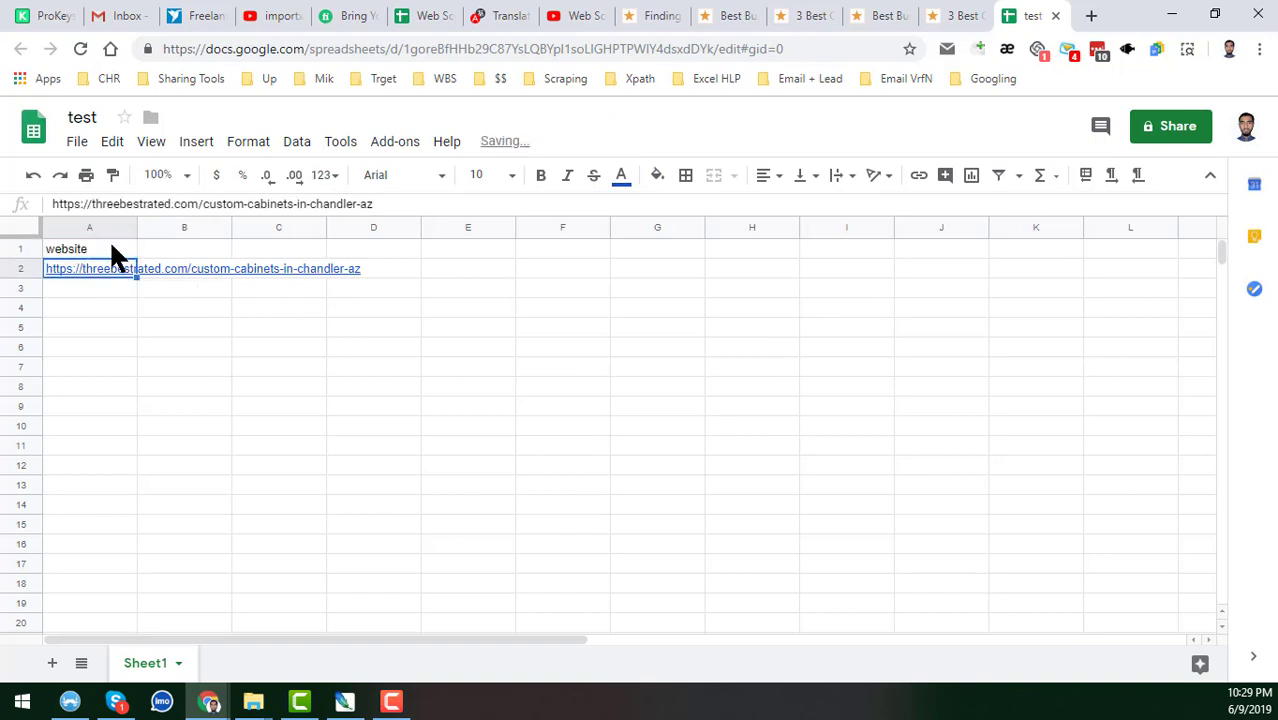
{"action": "left_click", "coordinate": [20, 249]}
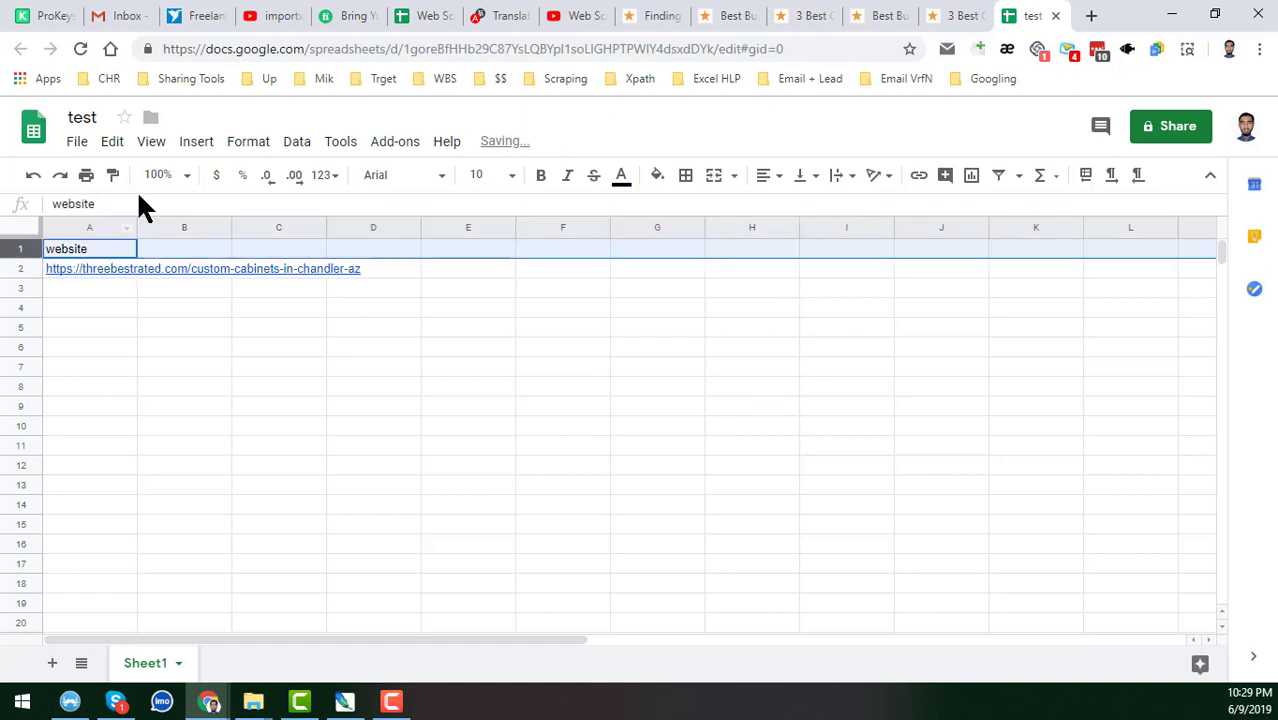
{"action": "left_click", "coordinate": [150, 146]}
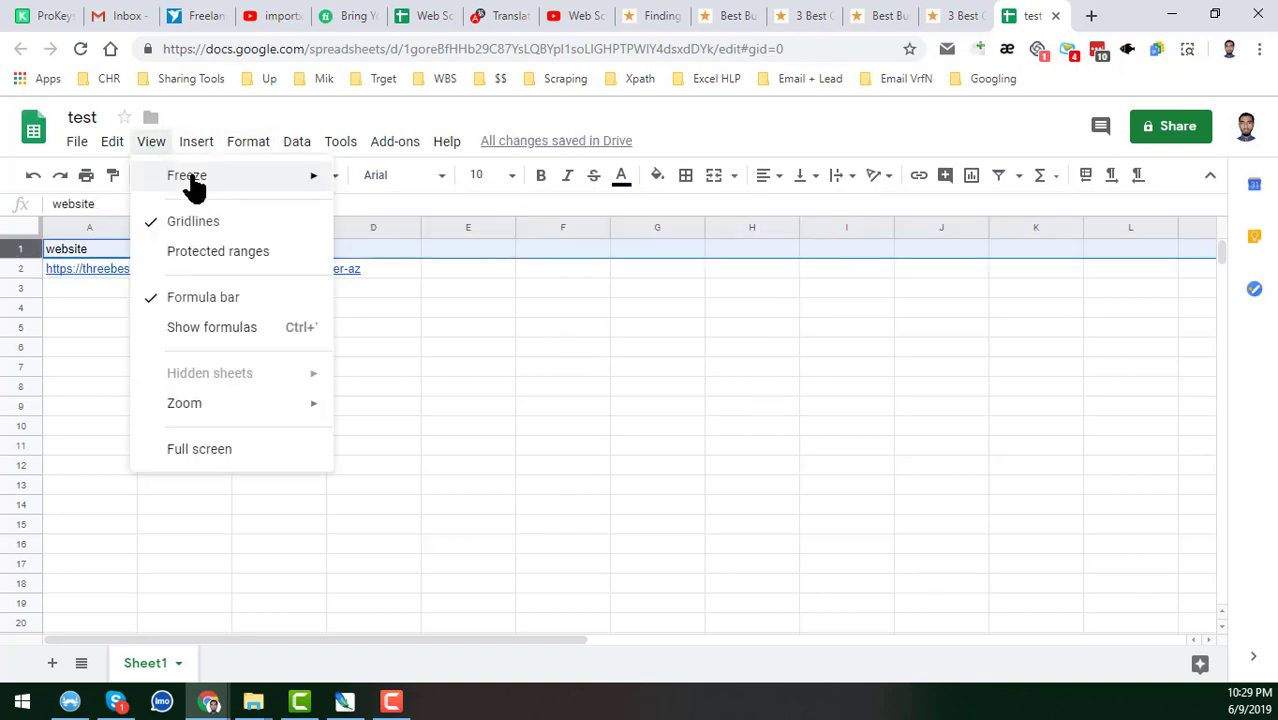
{"action": "mouse_move", "coordinate": [196, 178]}
{"action": "left_click", "coordinate": [414, 222]}
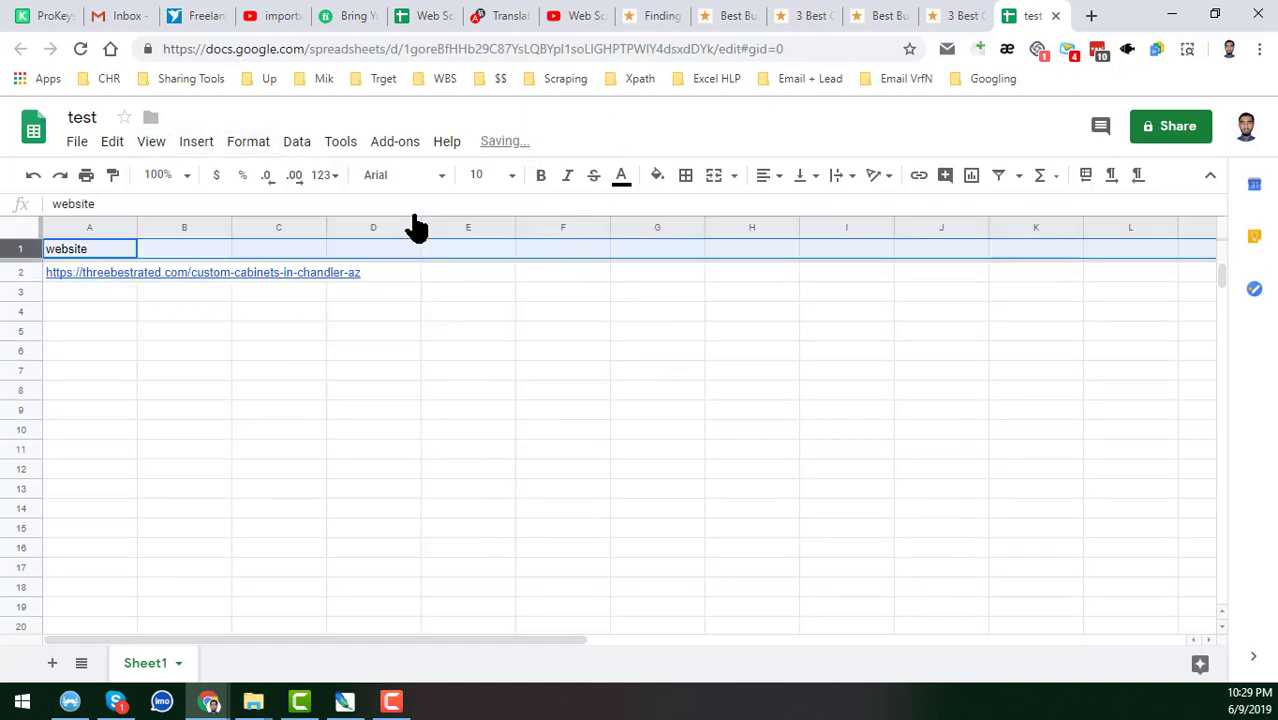
{"action": "left_click", "coordinate": [150, 312]}
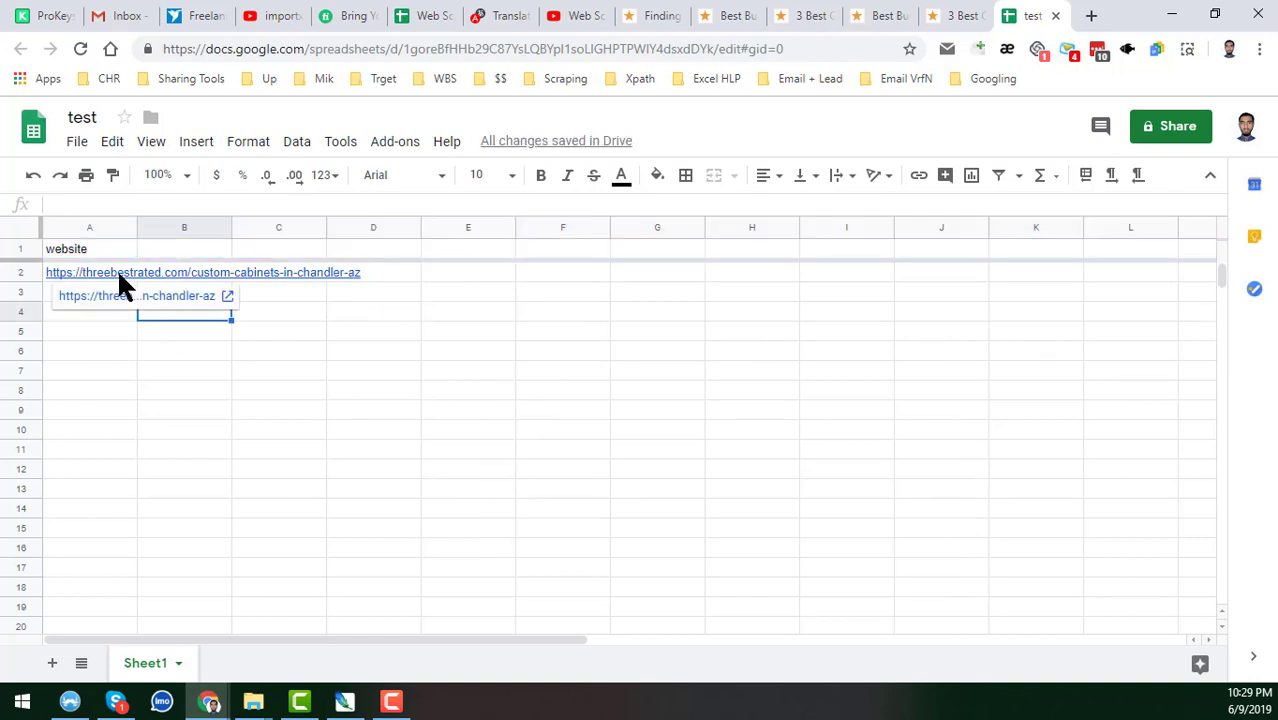
{"action": "left_click", "coordinate": [117, 269]}
{"action": "left_click", "coordinate": [197, 352]}
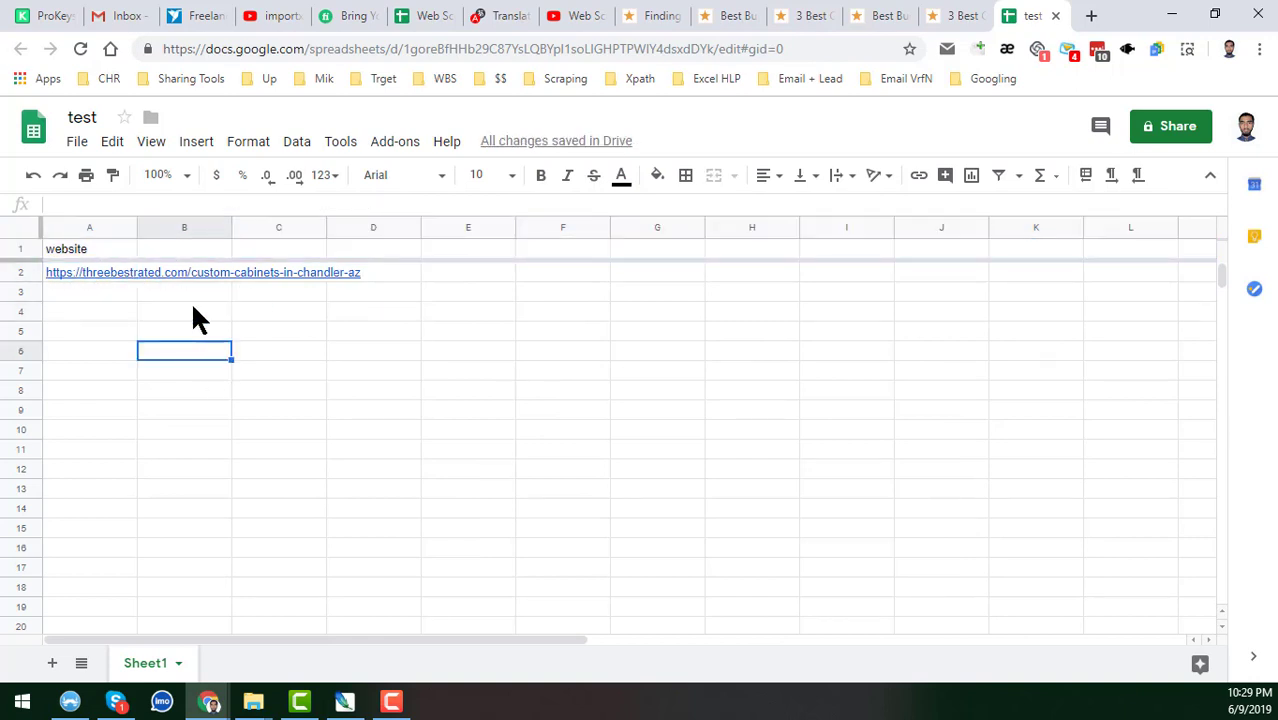
Insert a blank row above the website header.
{"action": "left_click", "coordinate": [19, 246]}
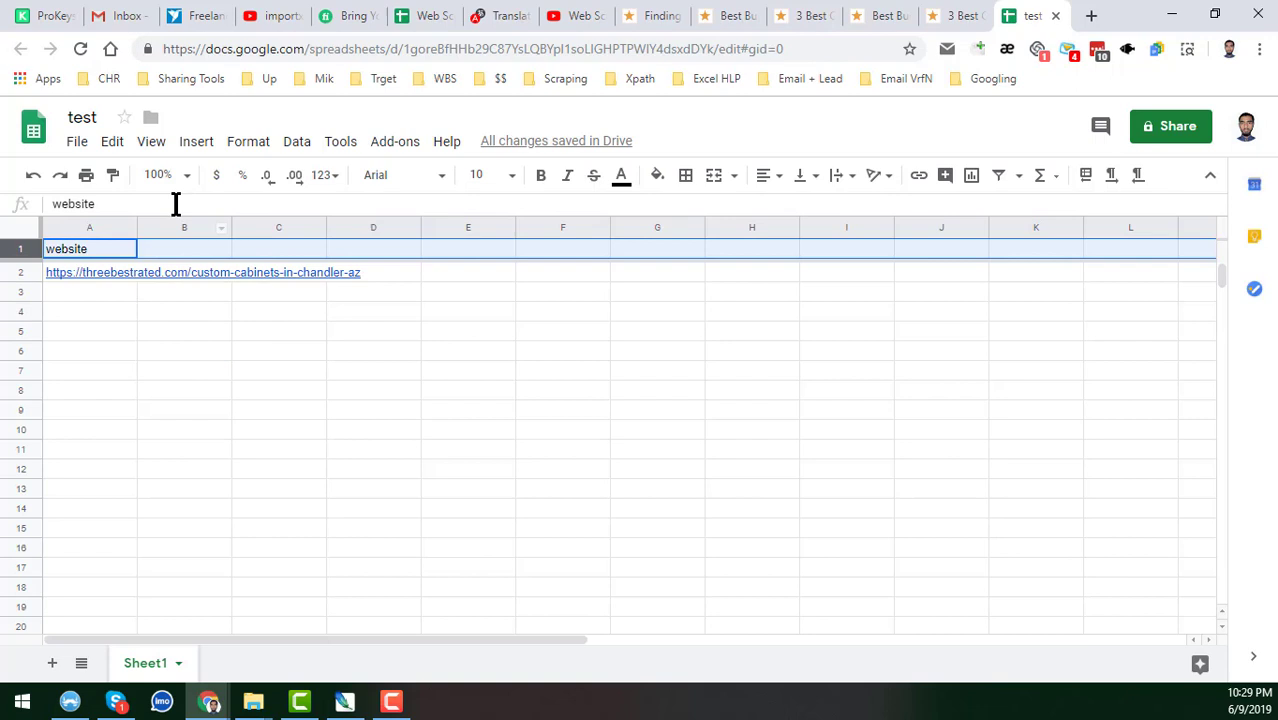
{"action": "left_click", "coordinate": [197, 143]}
{"action": "left_click", "coordinate": [245, 180]}
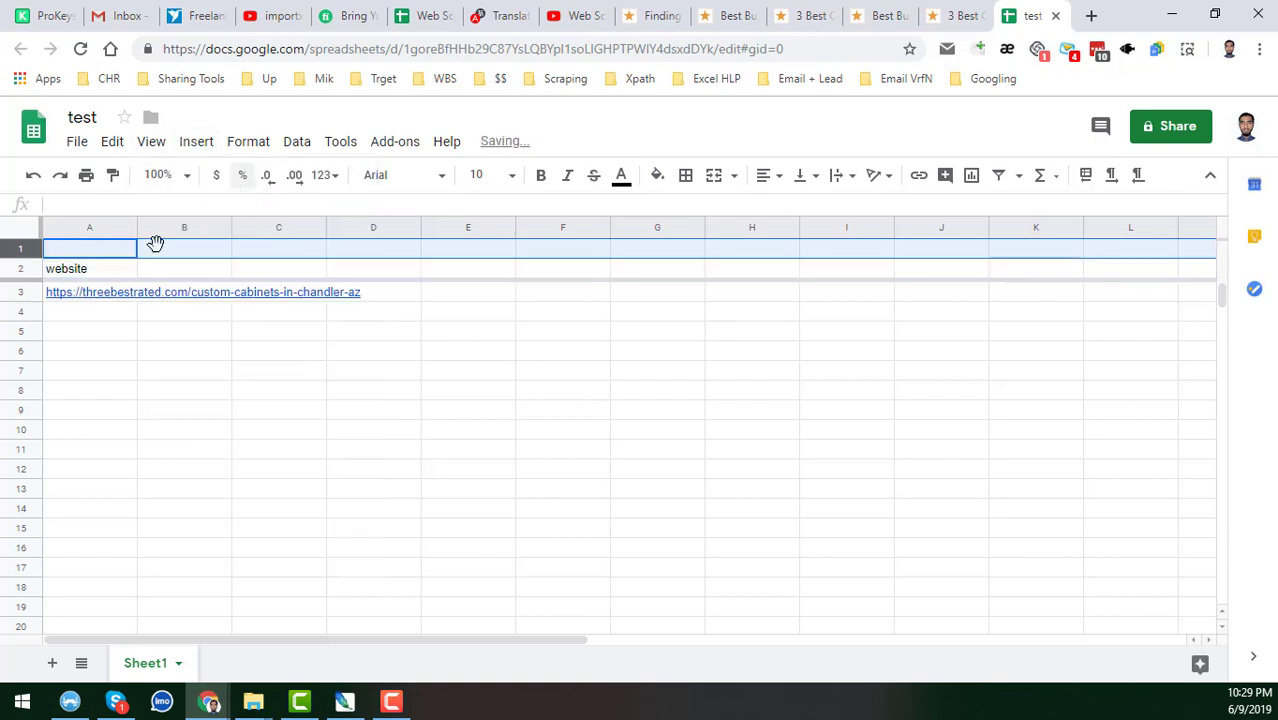
{"action": "left_click", "coordinate": [102, 246]}
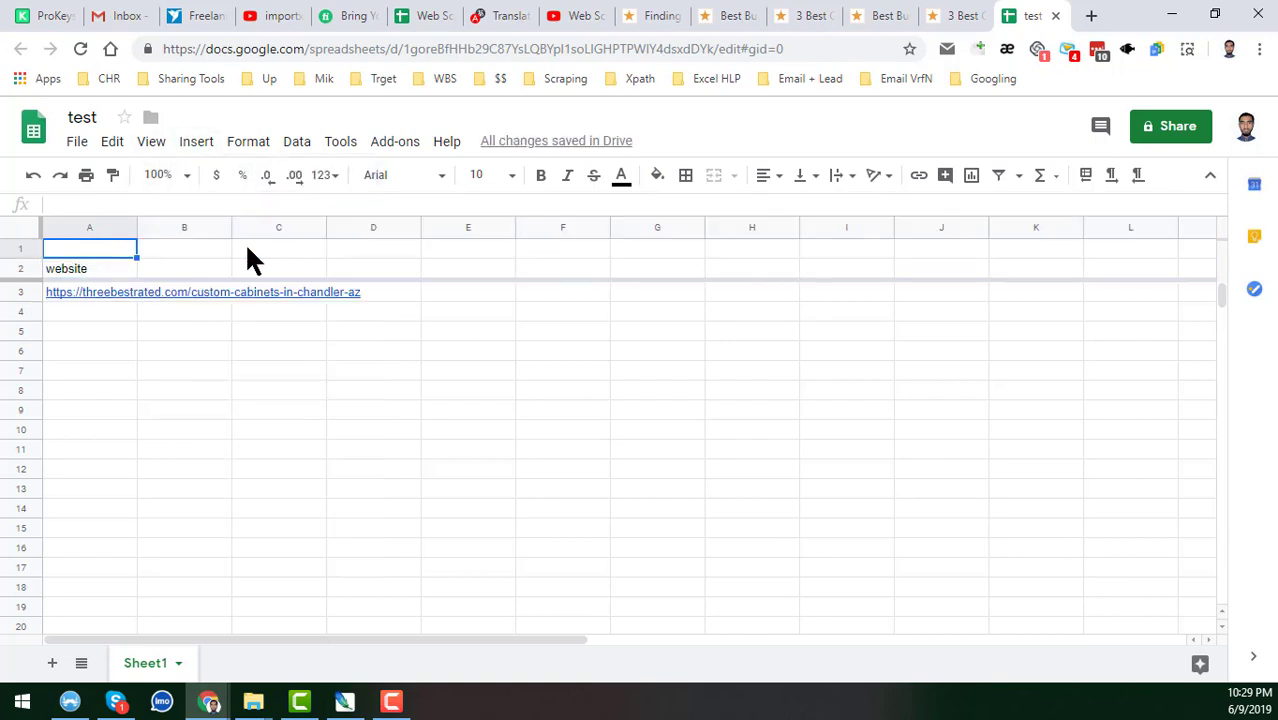
{"action": "left_click", "coordinate": [100, 228]}
Insert a new column A and label A1 'Xpath'.
{"action": "right_click", "coordinate": [100, 228]}
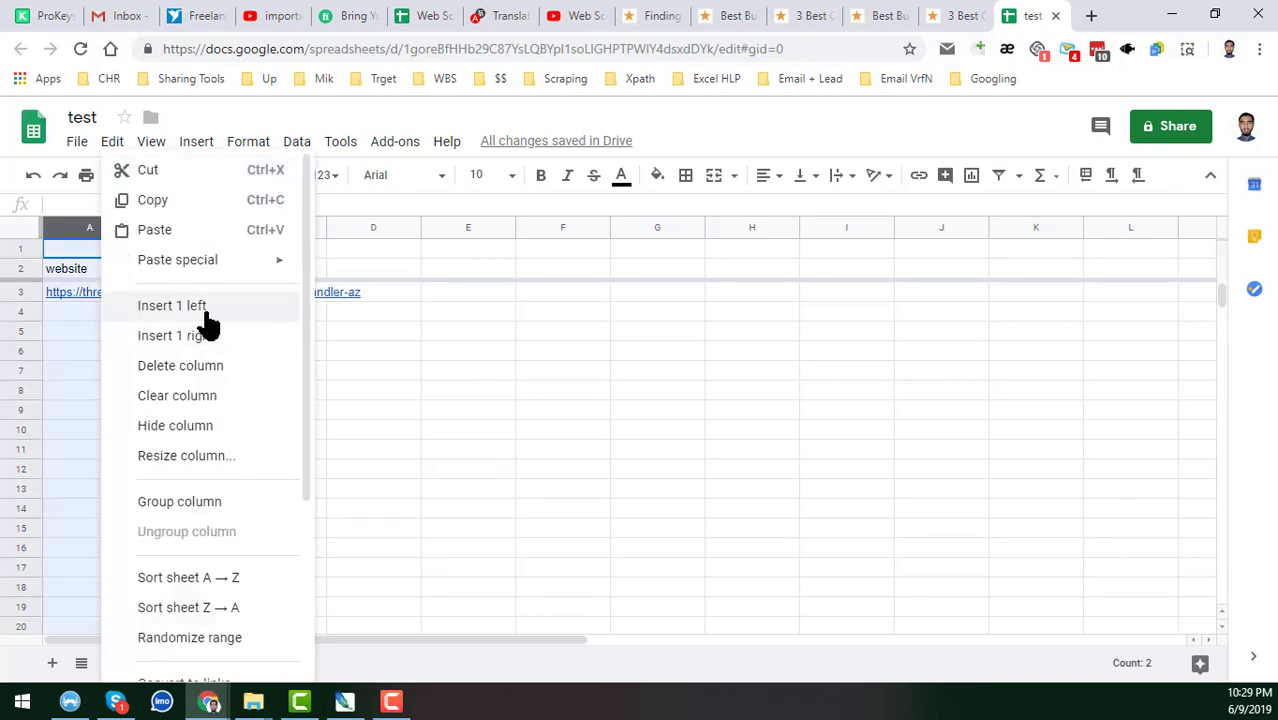
{"action": "left_click", "coordinate": [207, 318]}
{"action": "left_click", "coordinate": [119, 243]}
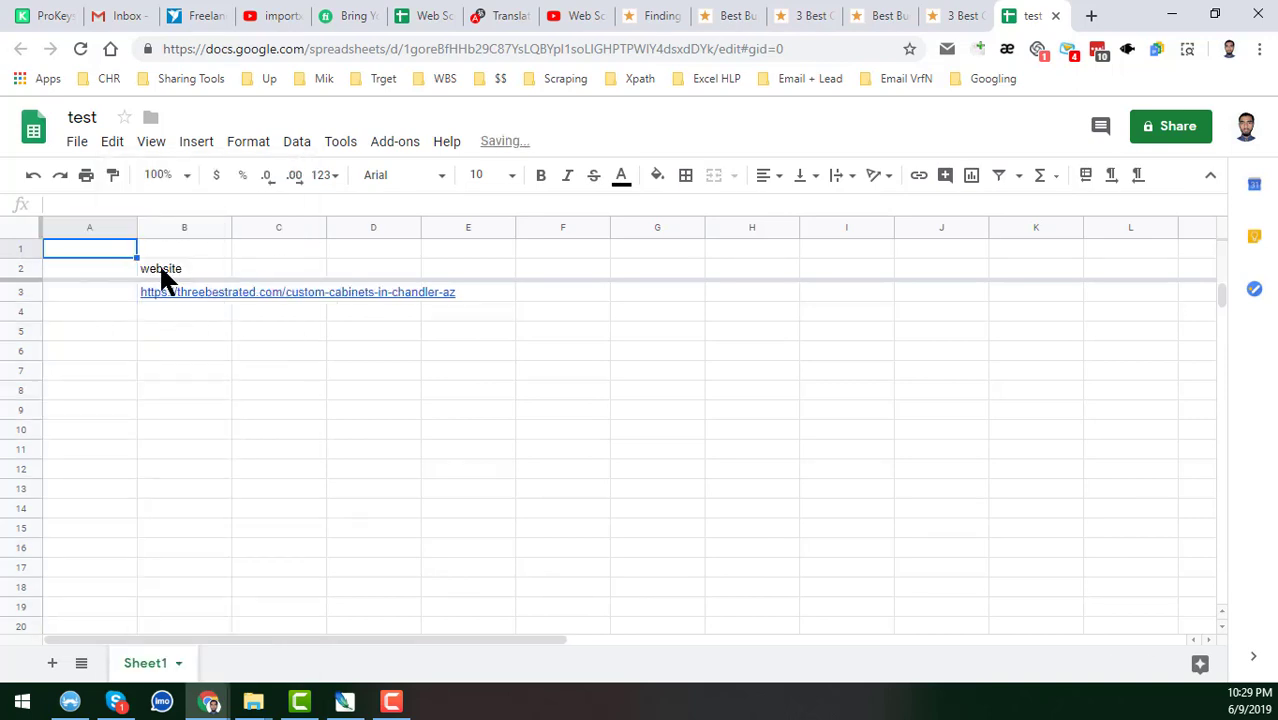
{"action": "type", "text": "Xpath"}
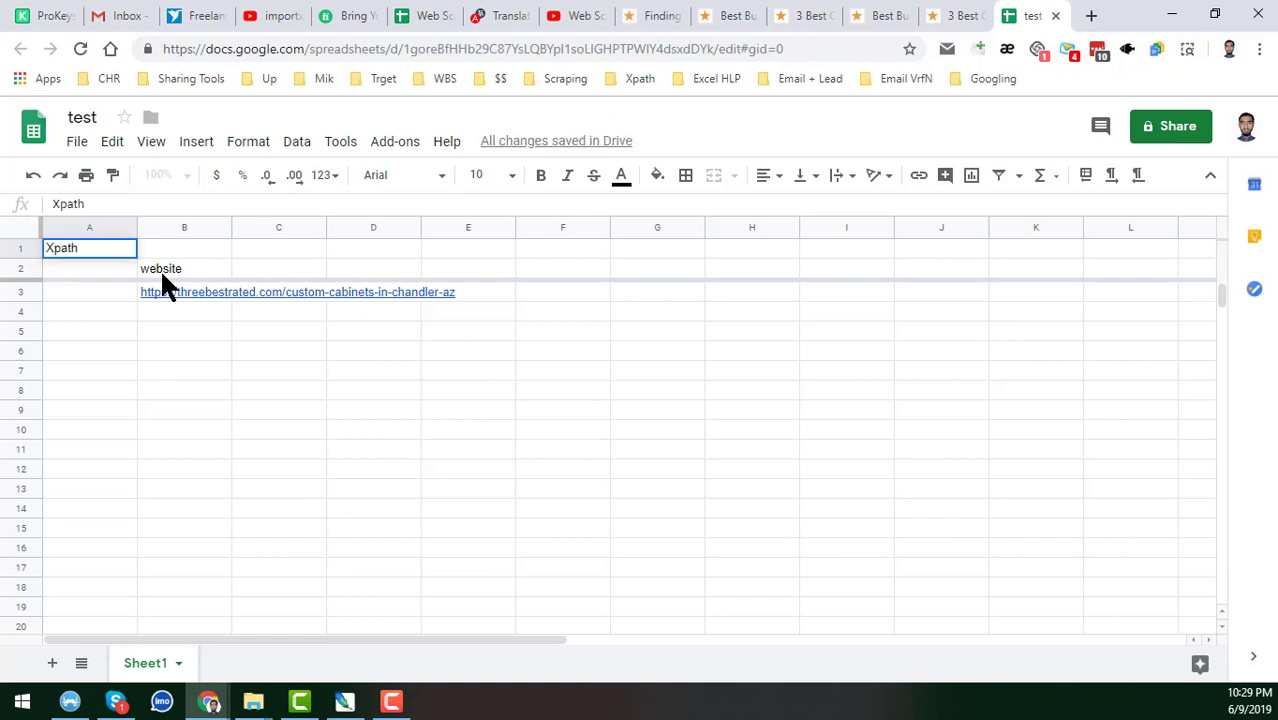
{"action": "key", "text": "Return"}
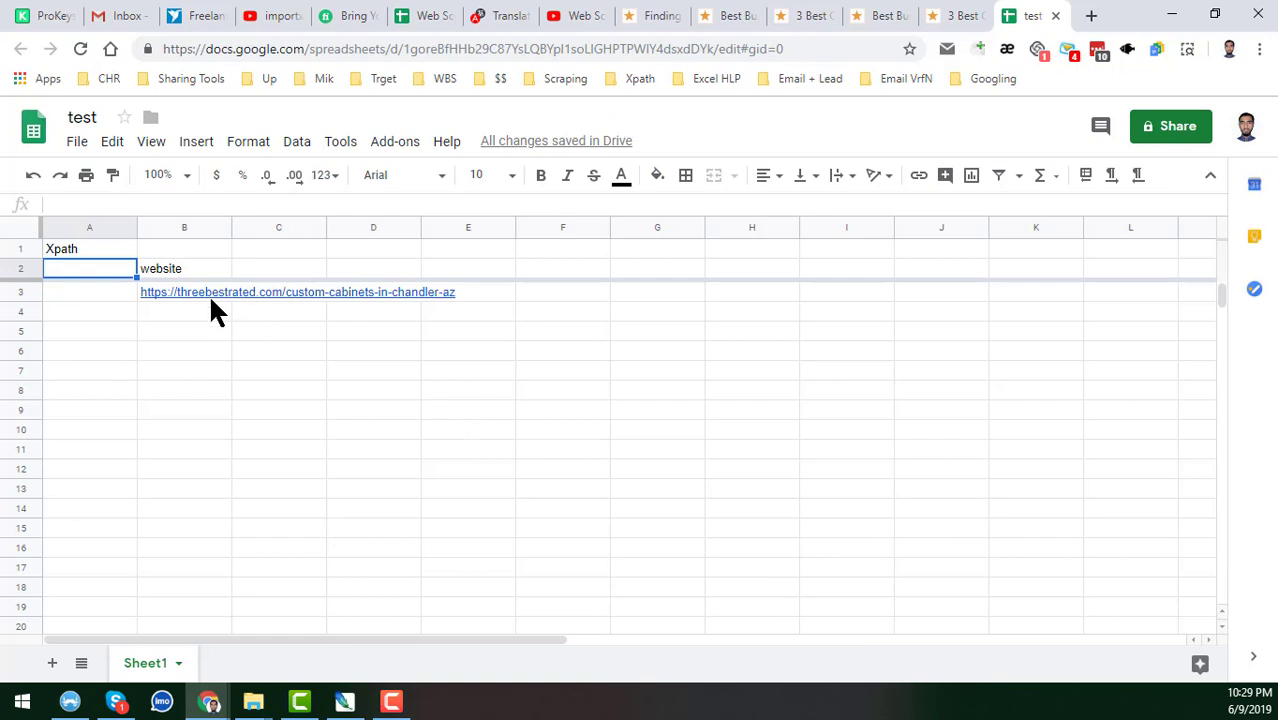
Check the website header and cabinets link now in column B, then return to the cabinets page.
{"action": "left_click", "coordinate": [196, 267]}
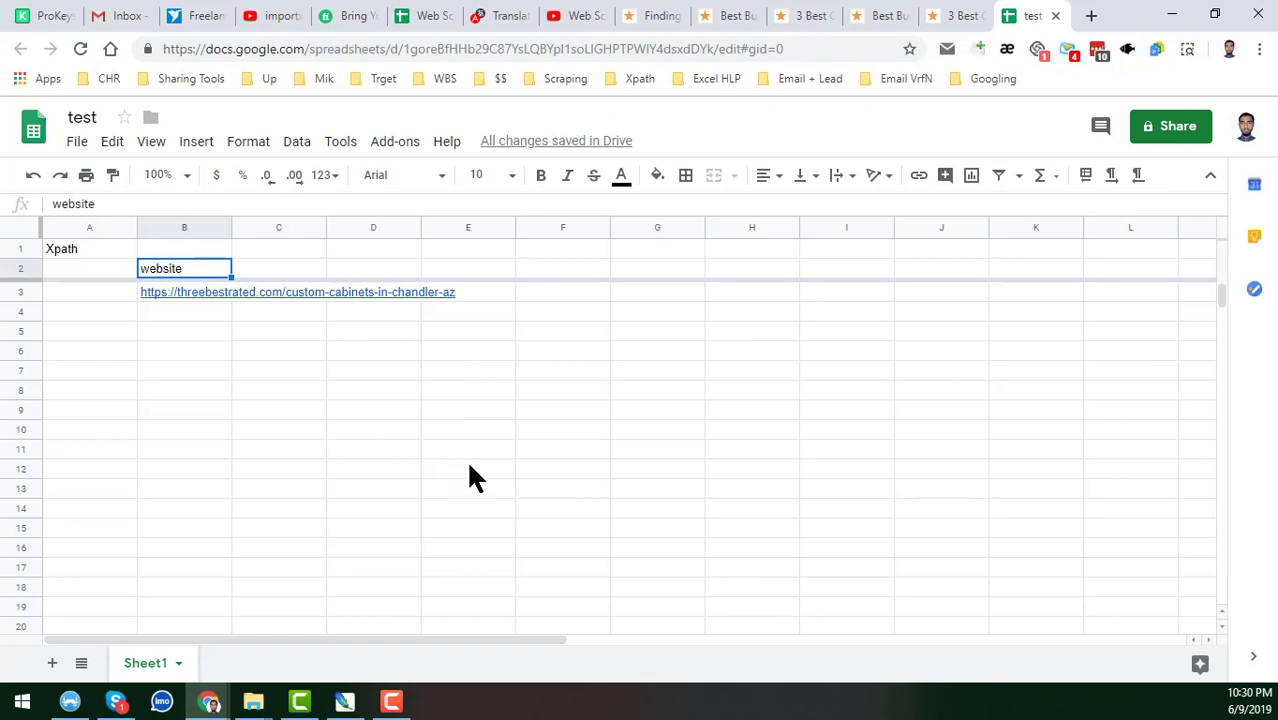
{"action": "left_click", "coordinate": [558, 17]}
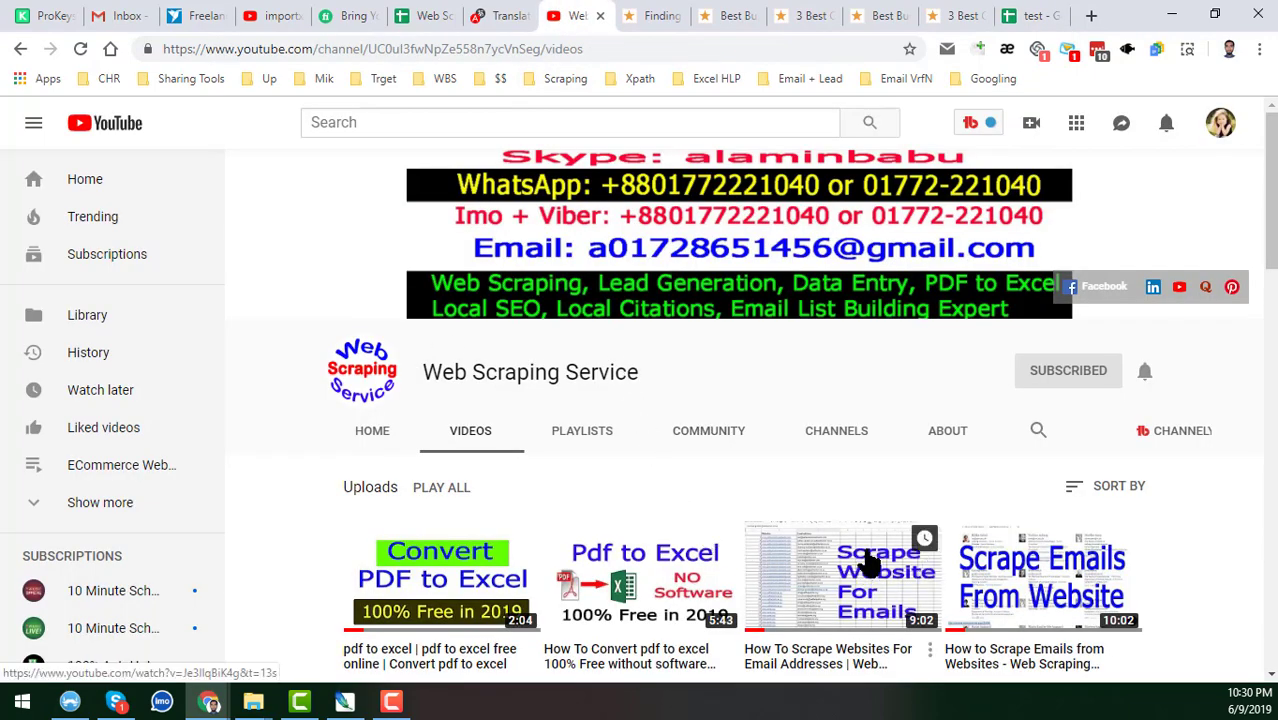
{"action": "left_click", "coordinate": [1045, 15]}
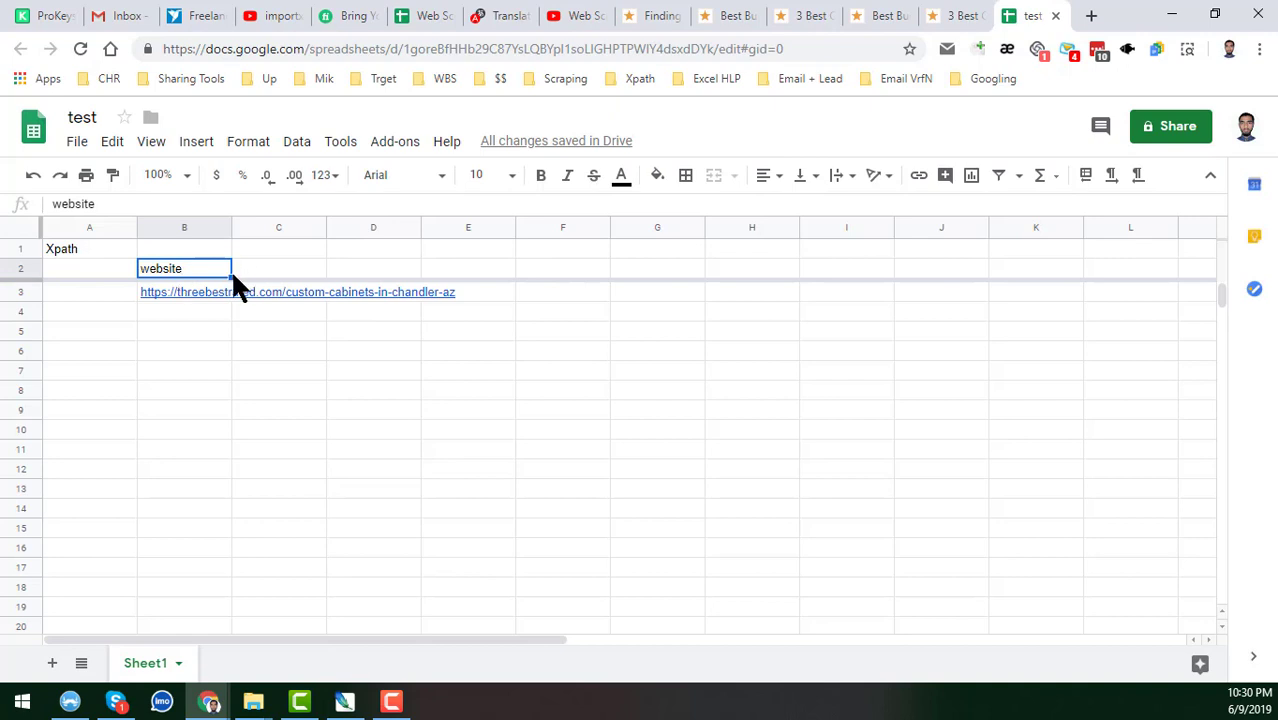
{"action": "left_click", "coordinate": [207, 293]}
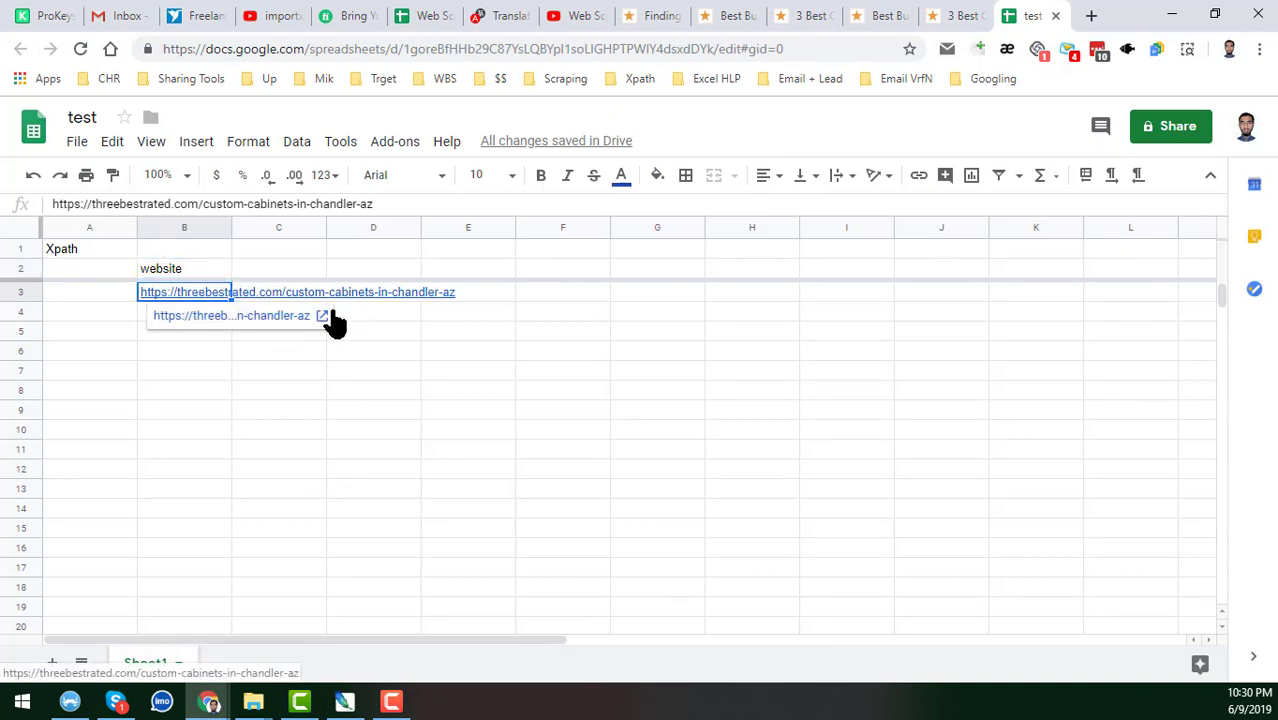
{"action": "left_click", "coordinate": [397, 357]}
{"action": "left_click", "coordinate": [283, 271]}
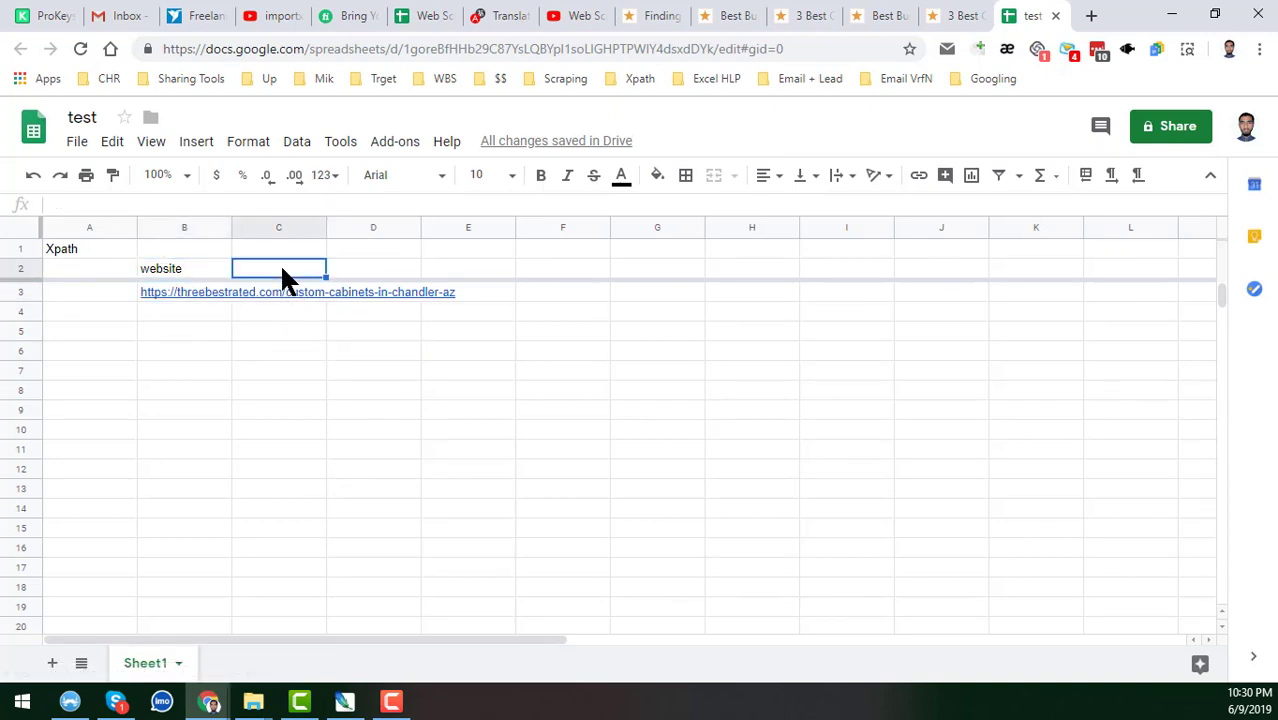
{"action": "left_click", "coordinate": [964, 14]}
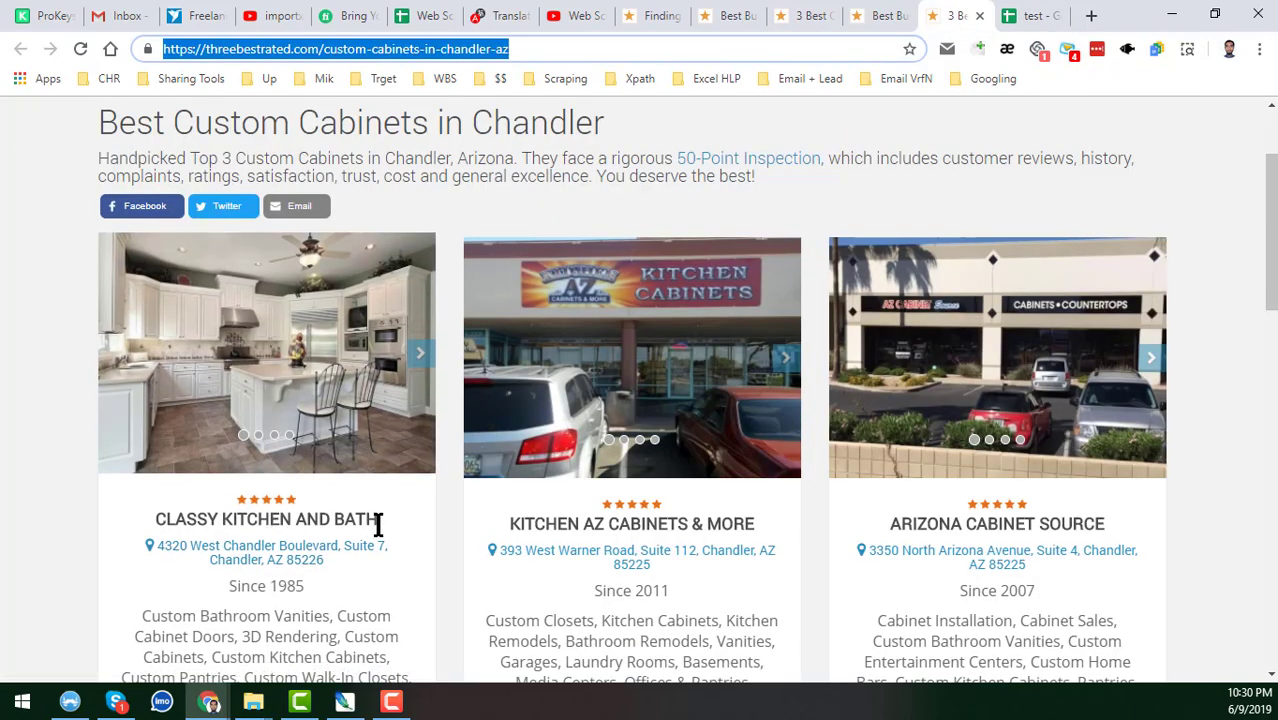
{"action": "scroll", "coordinate": [380, 528], "scroll_direction": "down", "scroll_amount": 2}
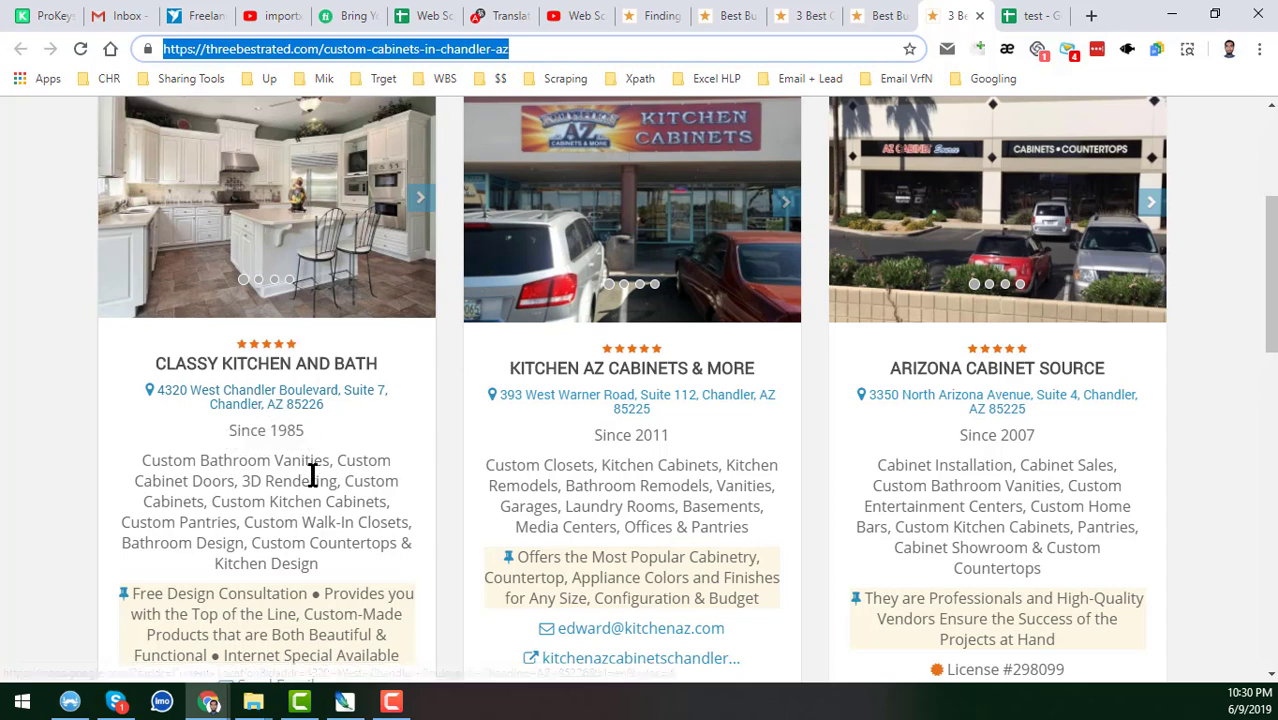
{"action": "scroll", "coordinate": [313, 476], "scroll_direction": "down", "scroll_amount": 2}
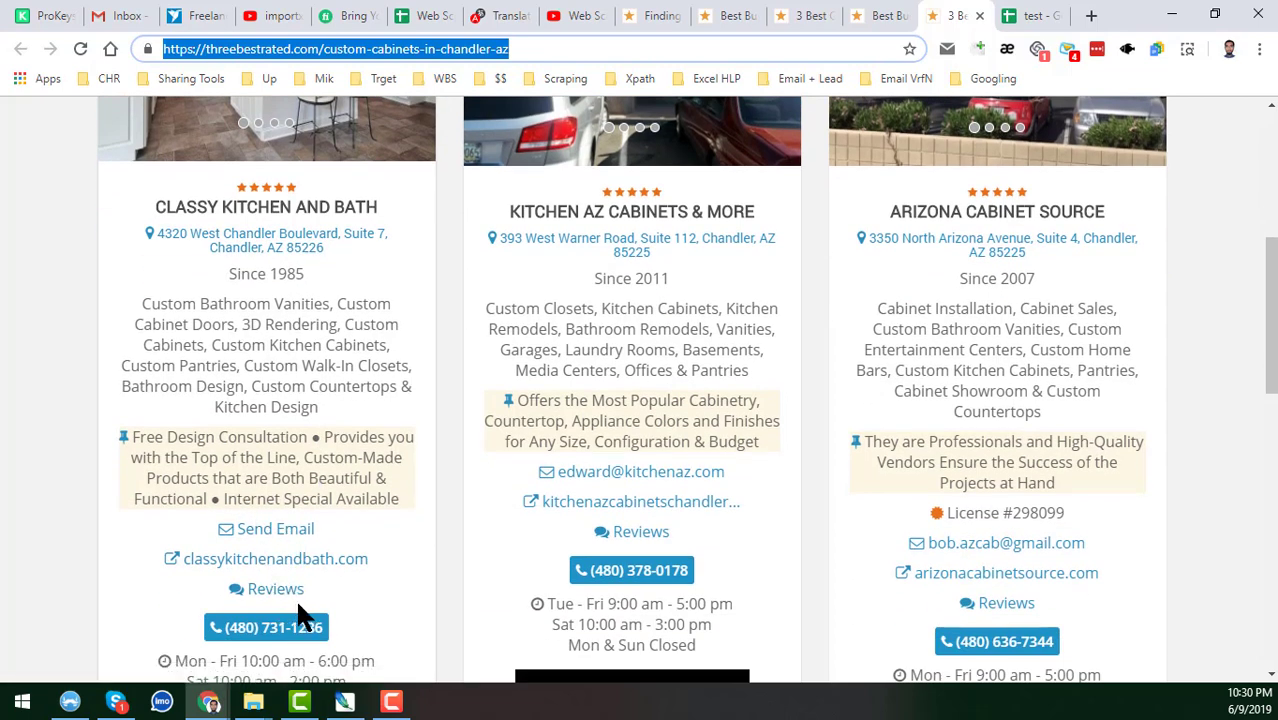
{"action": "scroll", "coordinate": [298, 605], "scroll_direction": "up", "scroll_amount": 3}
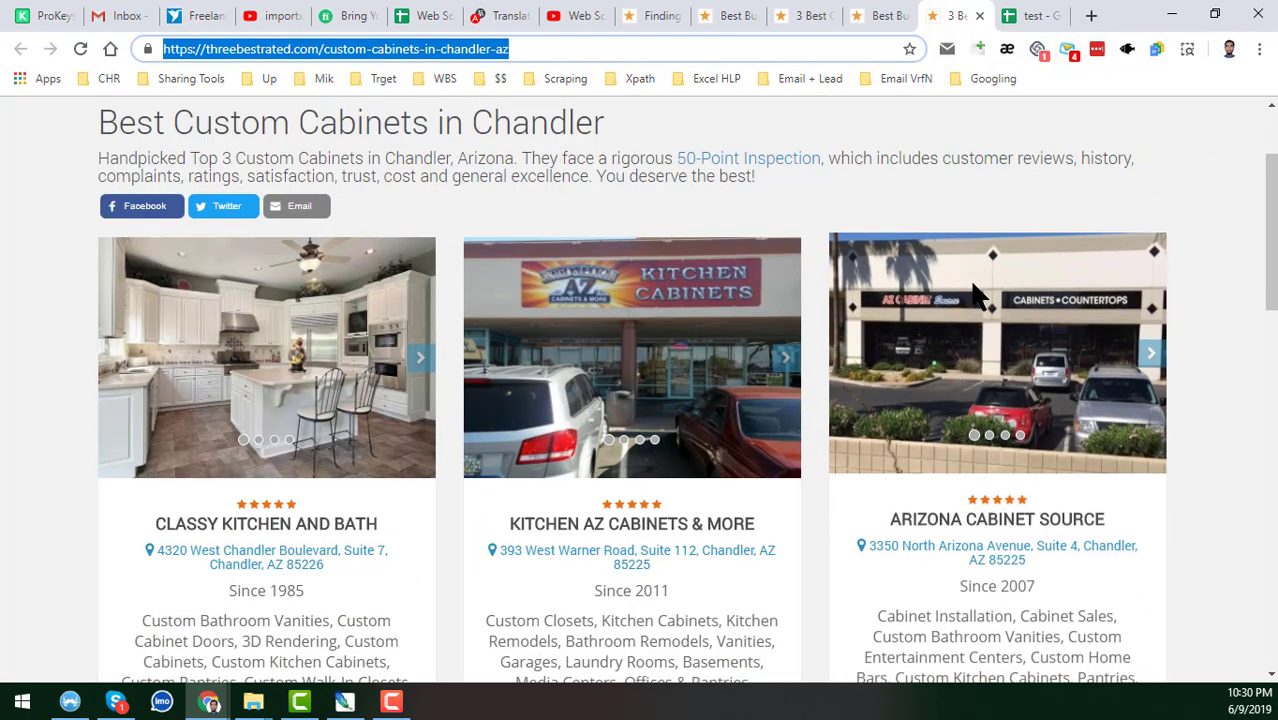
{"action": "scroll", "coordinate": [480, 457], "scroll_direction": "down", "scroll_amount": 2}
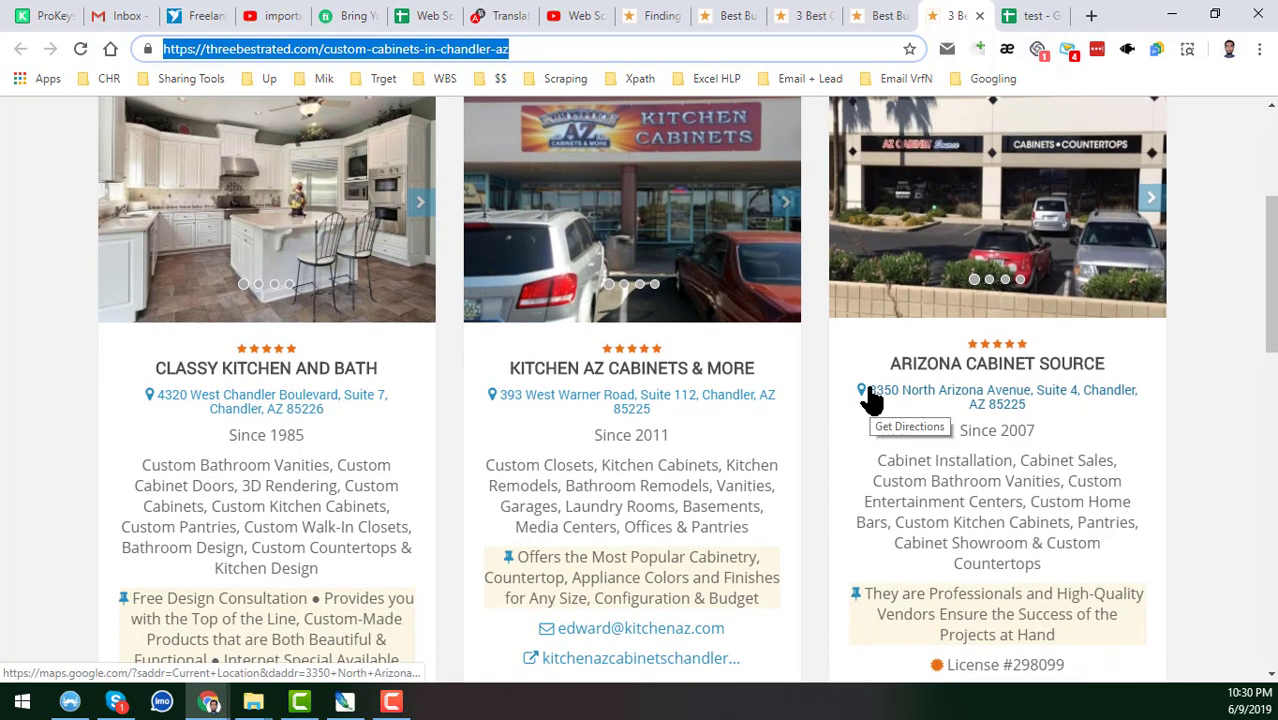
Open XPather and delete the old XPath query.
{"action": "left_click", "coordinate": [1187, 49]}
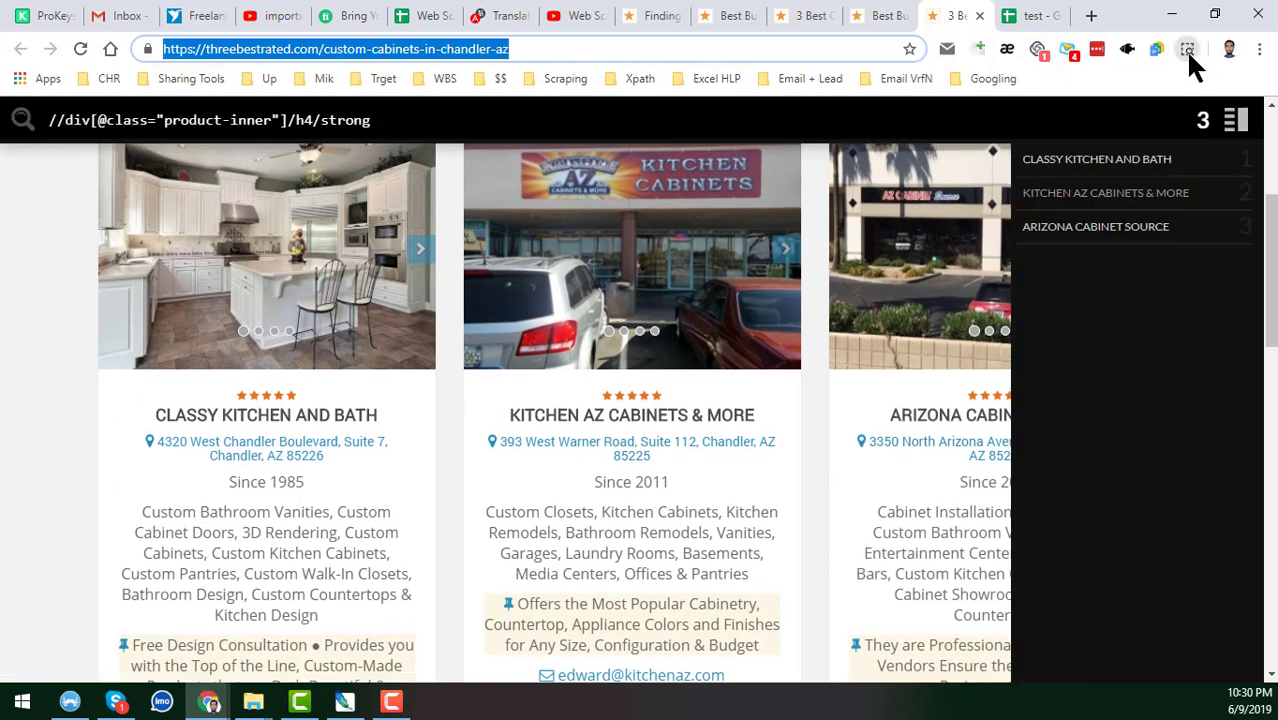
{"action": "left_click", "coordinate": [504, 130]}
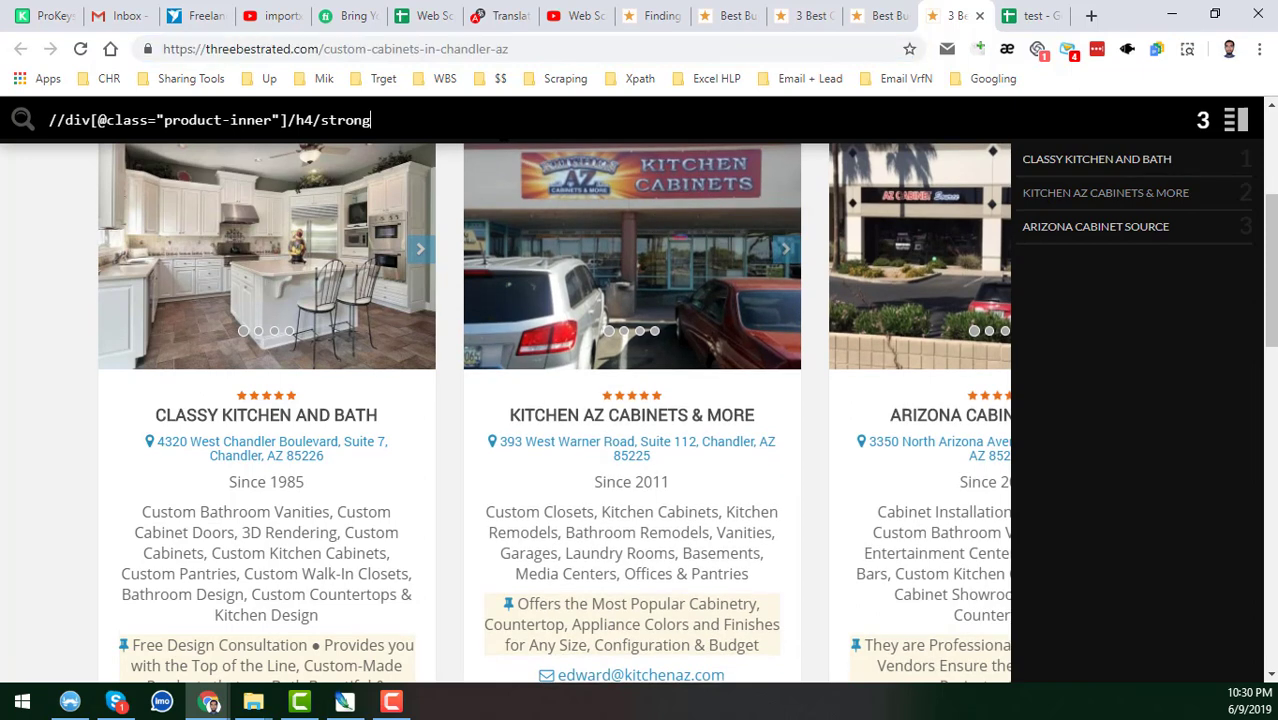
{"action": "key", "text": "ctrl+a"}
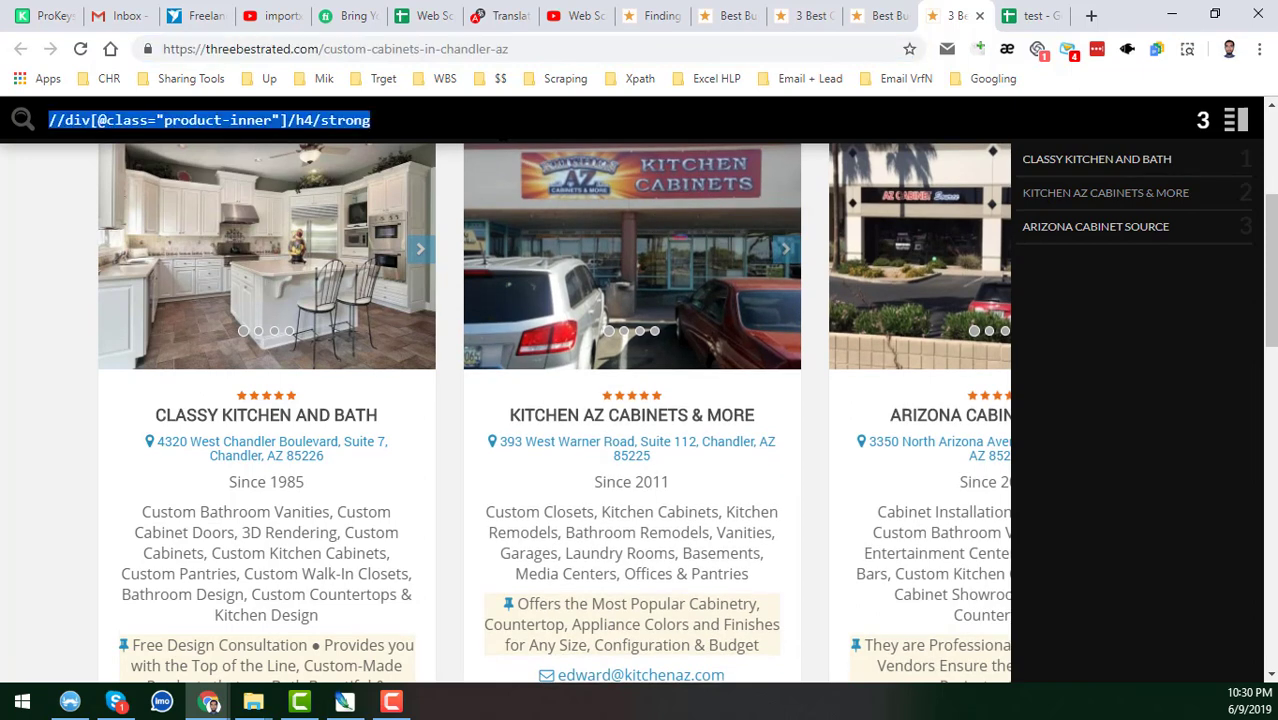
{"action": "key", "text": "BackSpace"}
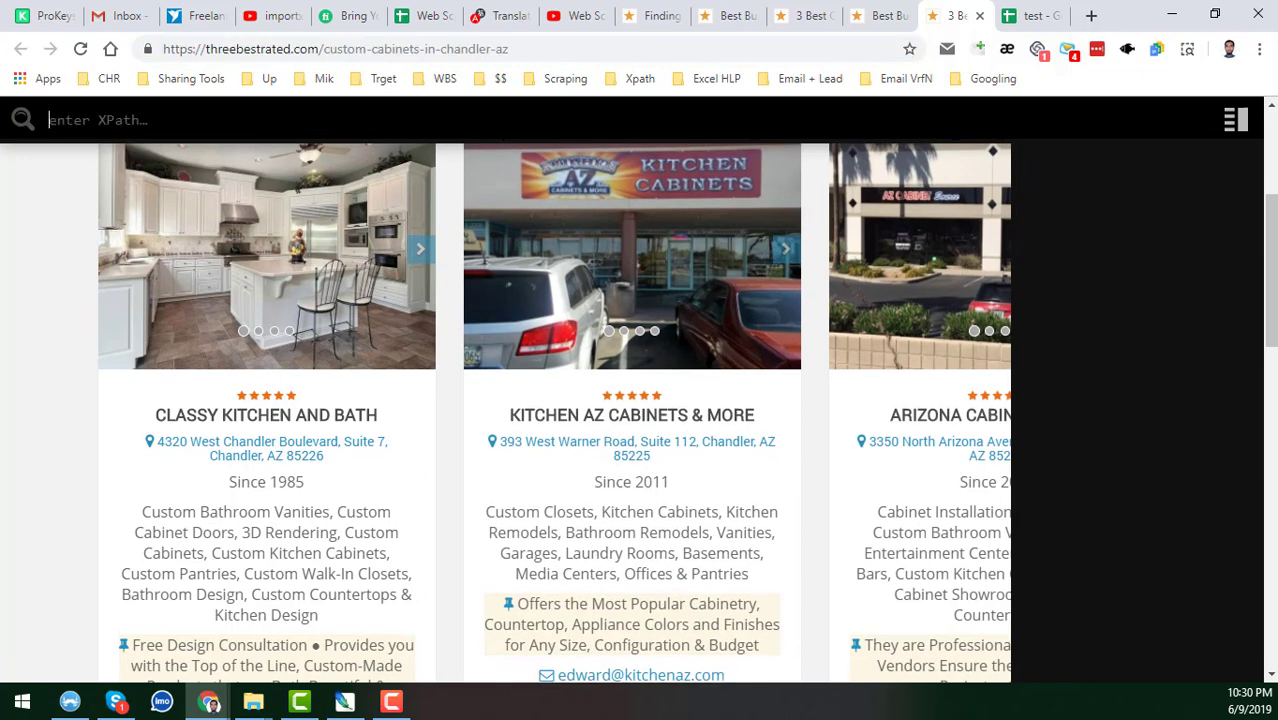
Close the XPather project page and toggle XPather off and on for an empty expression.
{"action": "right_click", "coordinate": [1187, 56]}
{"action": "left_click", "coordinate": [1155, 76]}
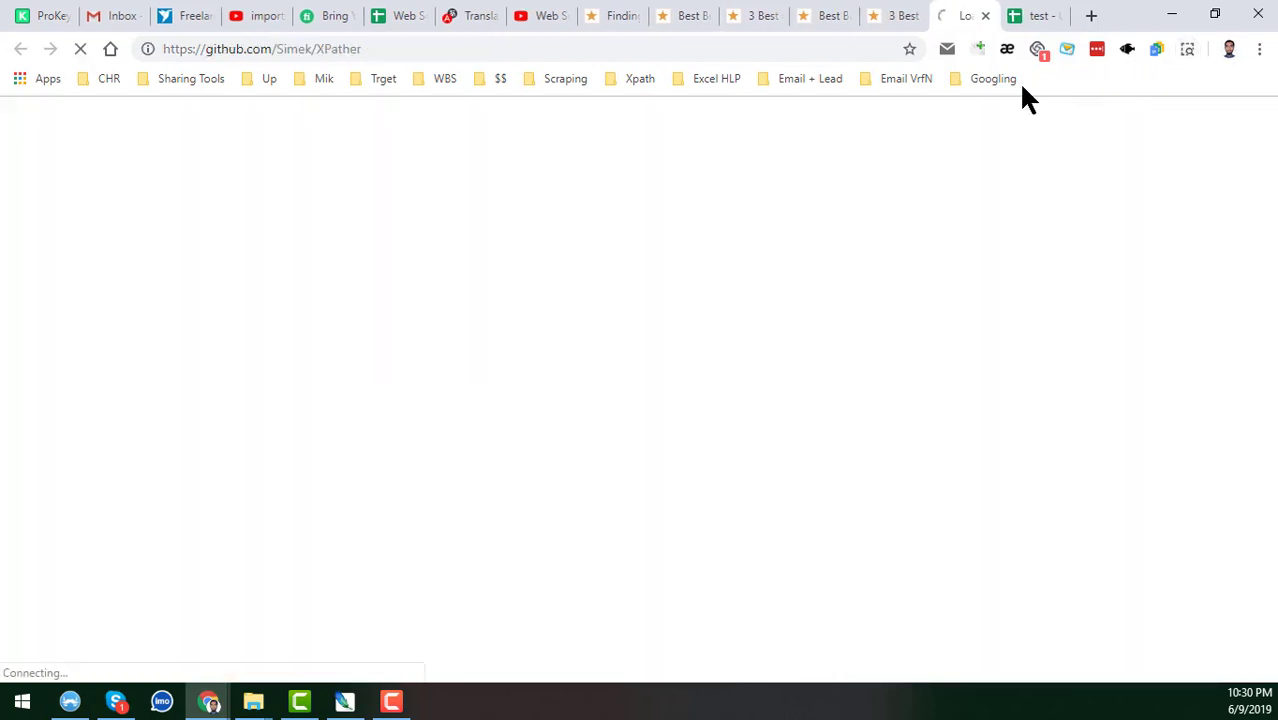
{"action": "left_click", "coordinate": [985, 15]}
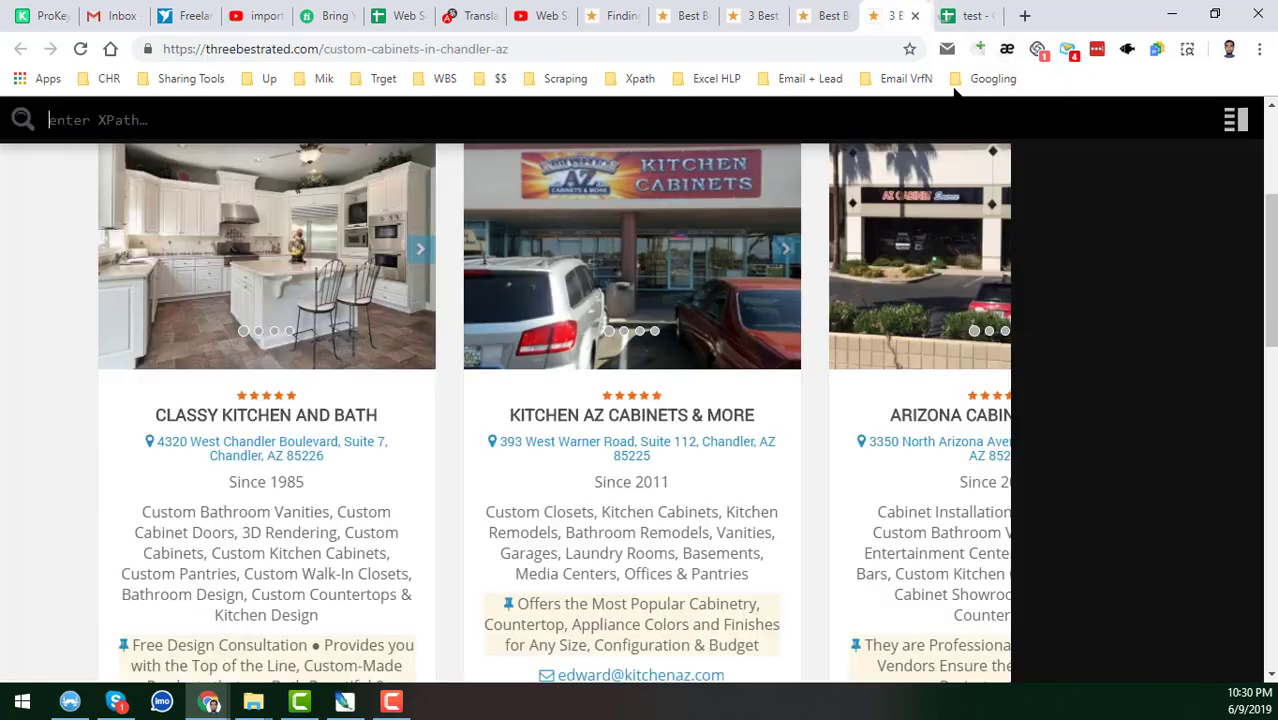
{"action": "left_click", "coordinate": [1188, 48]}
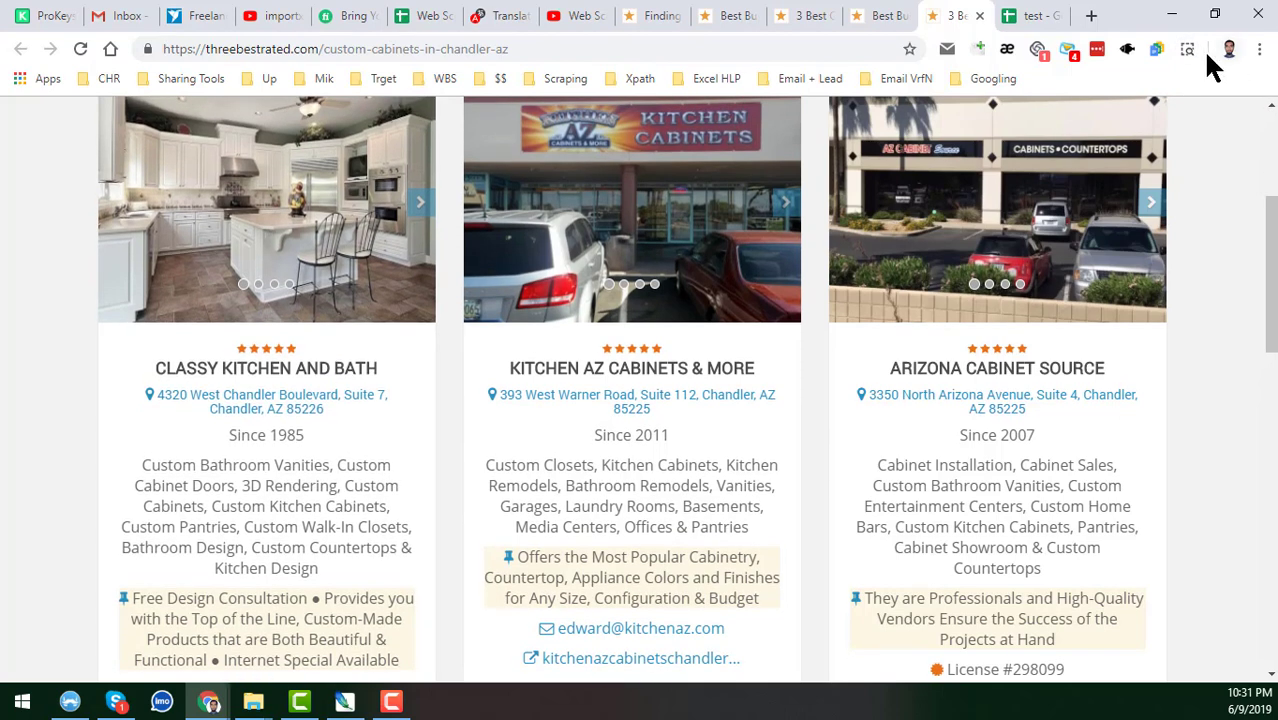
{"action": "left_click", "coordinate": [1186, 55]}
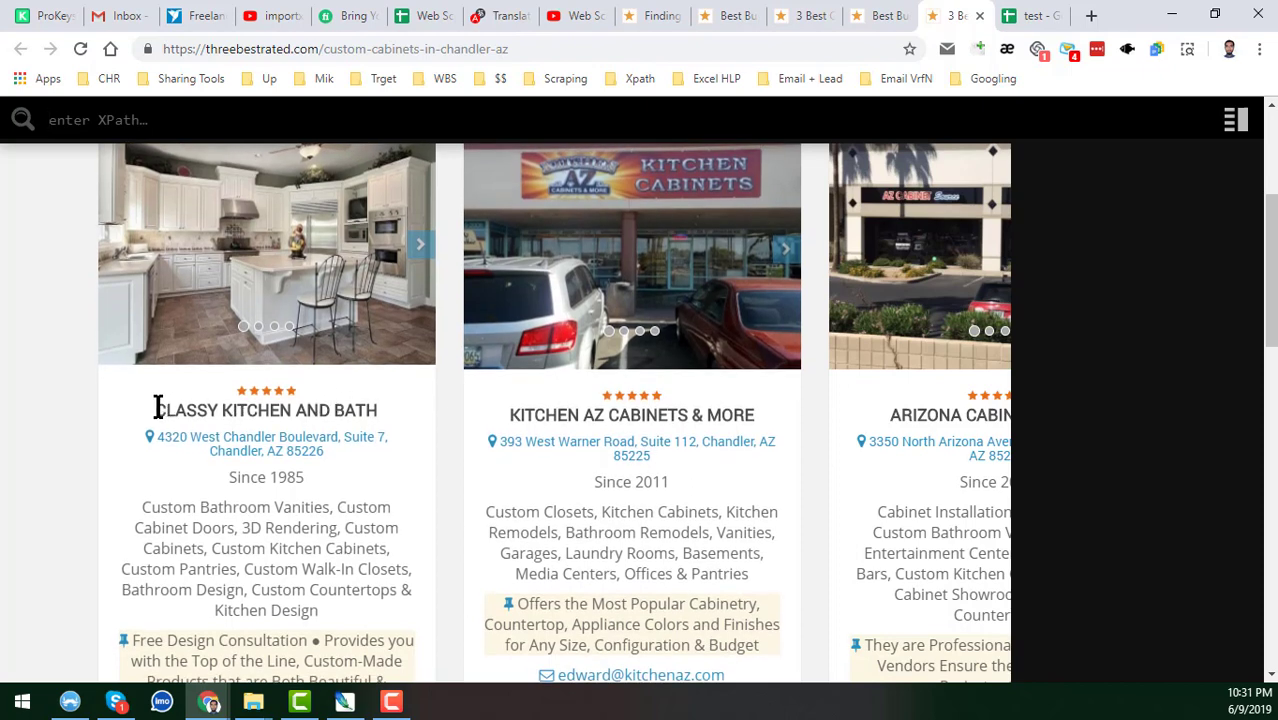
Inspect the CLASSY KITCHEN AND BATH title's element in DevTools.
{"action": "left_click_drag", "start_coordinate": [157, 408], "coordinate": [378, 410]}
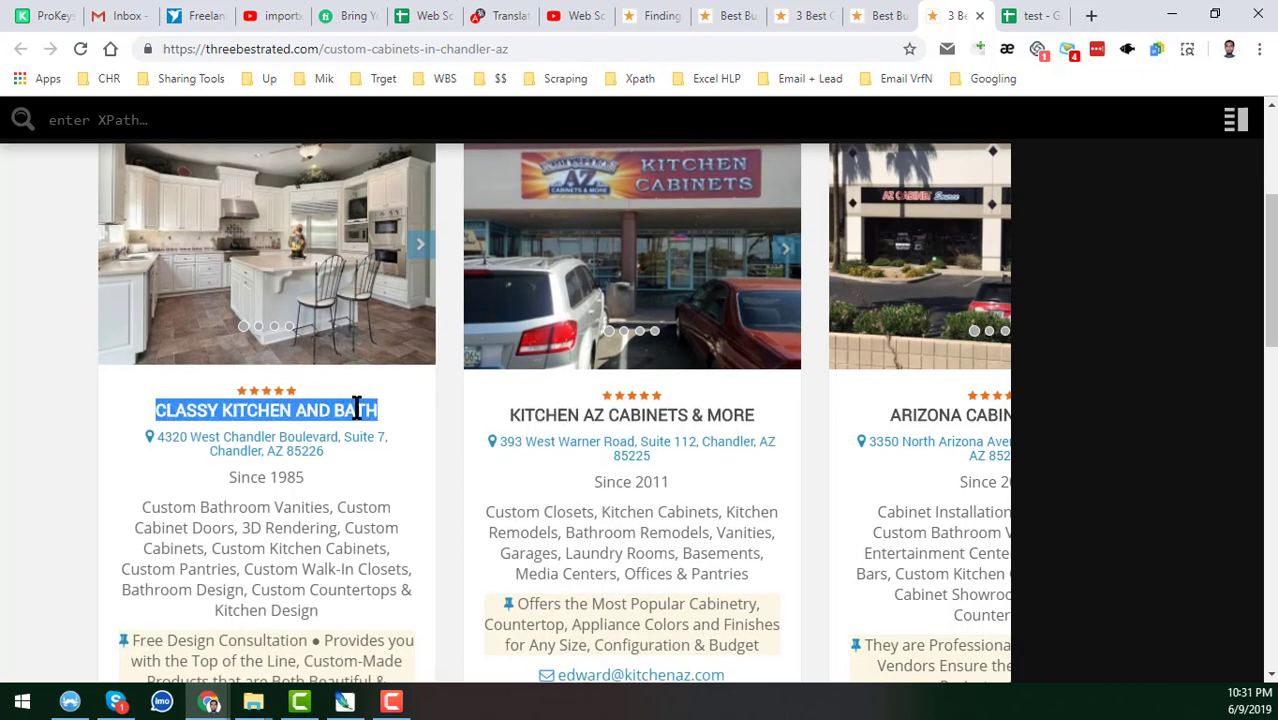
{"action": "left_click", "coordinate": [290, 408]}
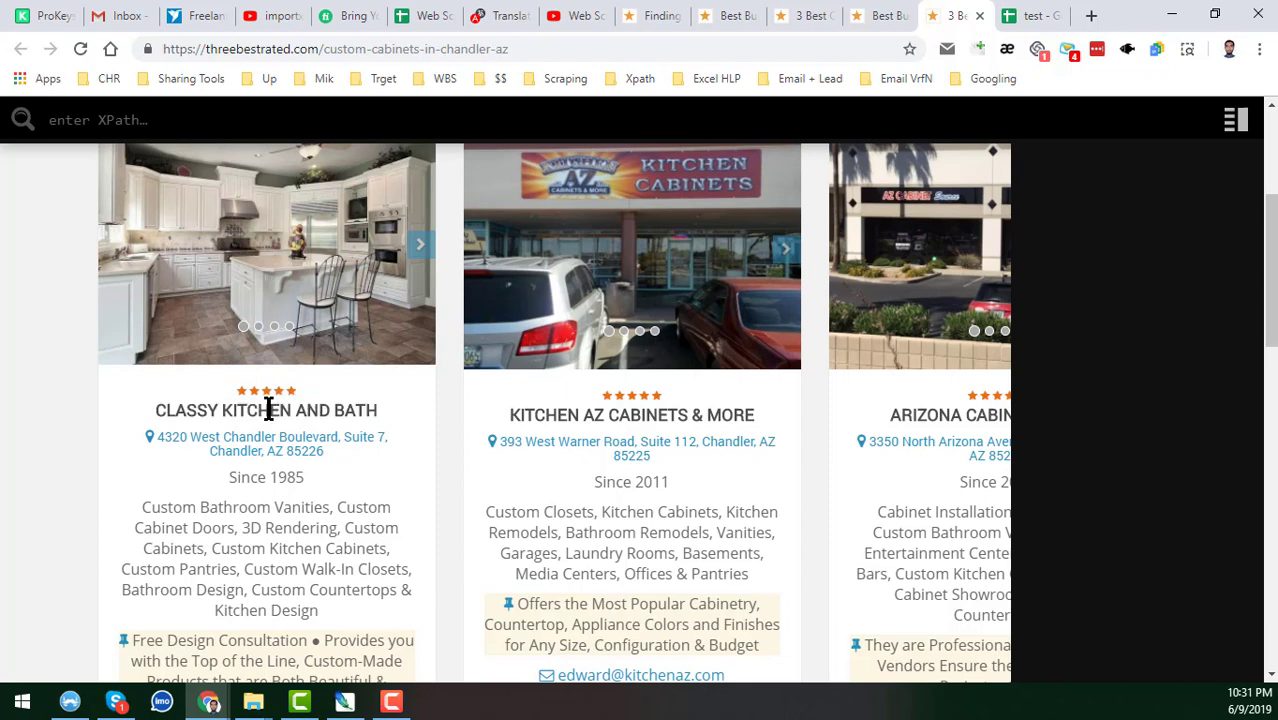
{"action": "right_click", "coordinate": [268, 408]}
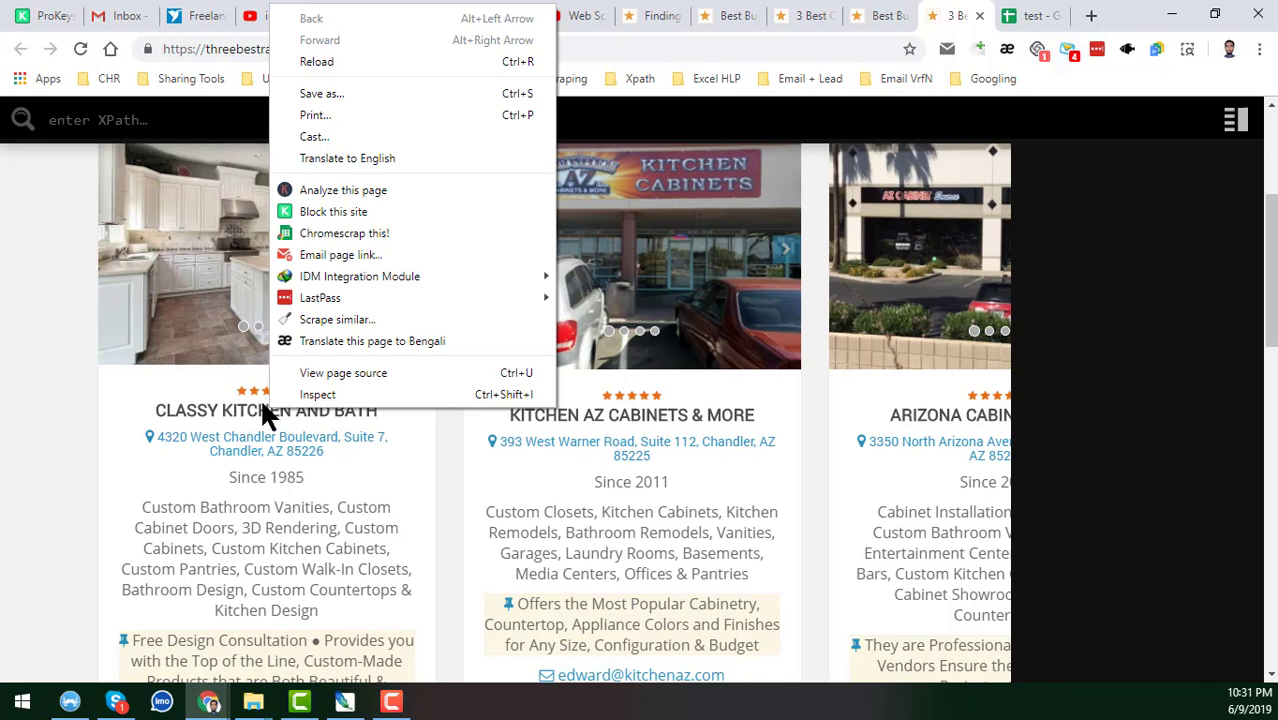
{"action": "left_click", "coordinate": [336, 396]}
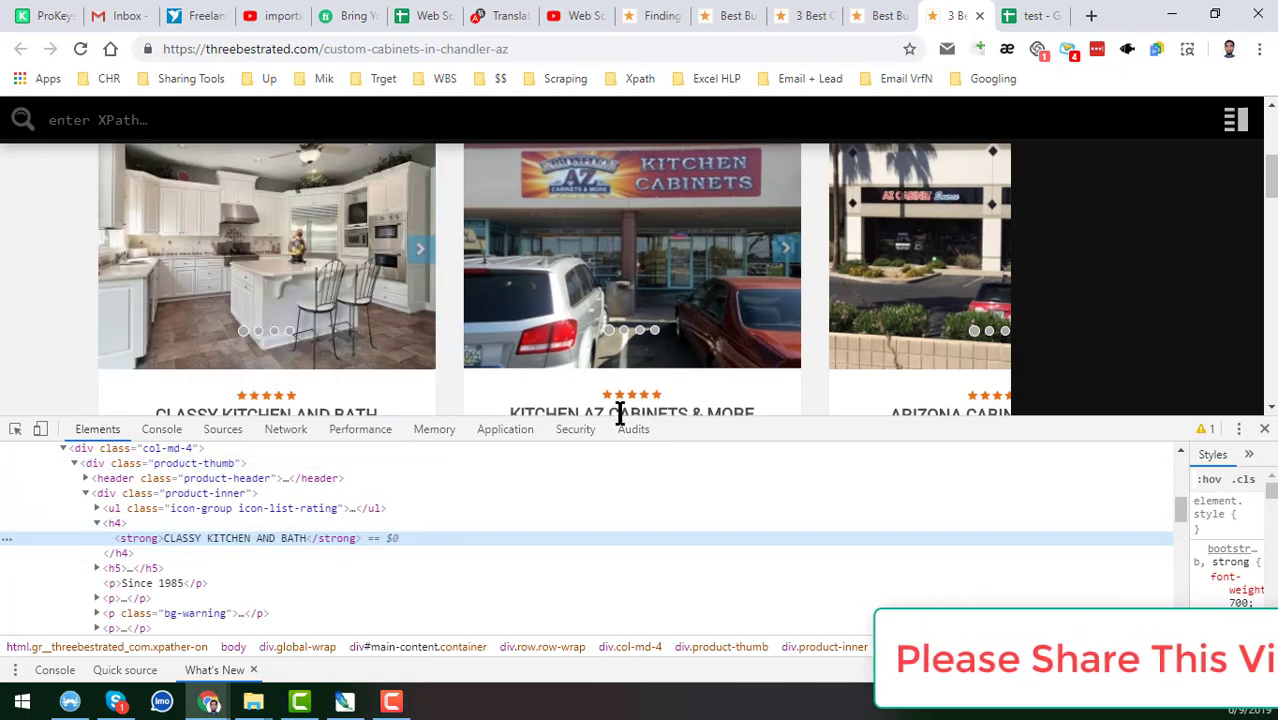
Shrink the DevTools panel, scroll the cabinet cards, and begin the XPath '//div' in XPather.
{"action": "left_click_drag", "start_coordinate": [693, 423], "coordinate": [785, 451]}
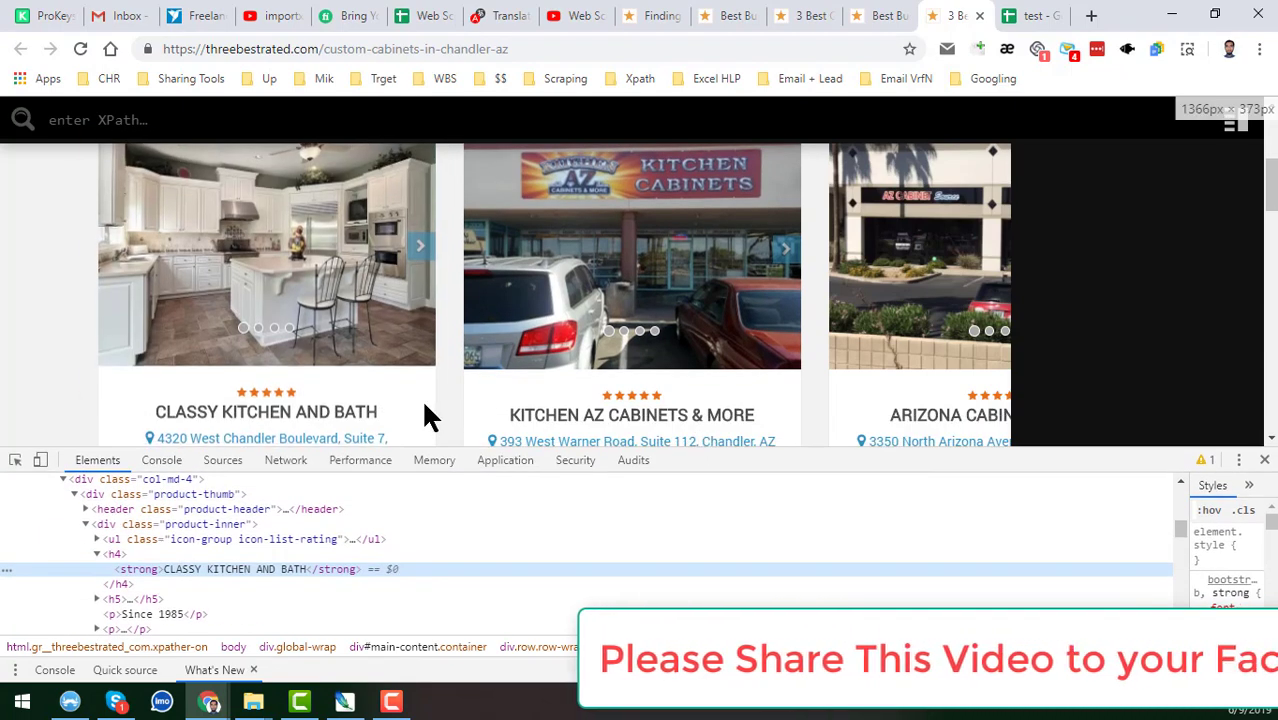
{"action": "scroll", "coordinate": [424, 405], "scroll_direction": "down", "scroll_amount": 2}
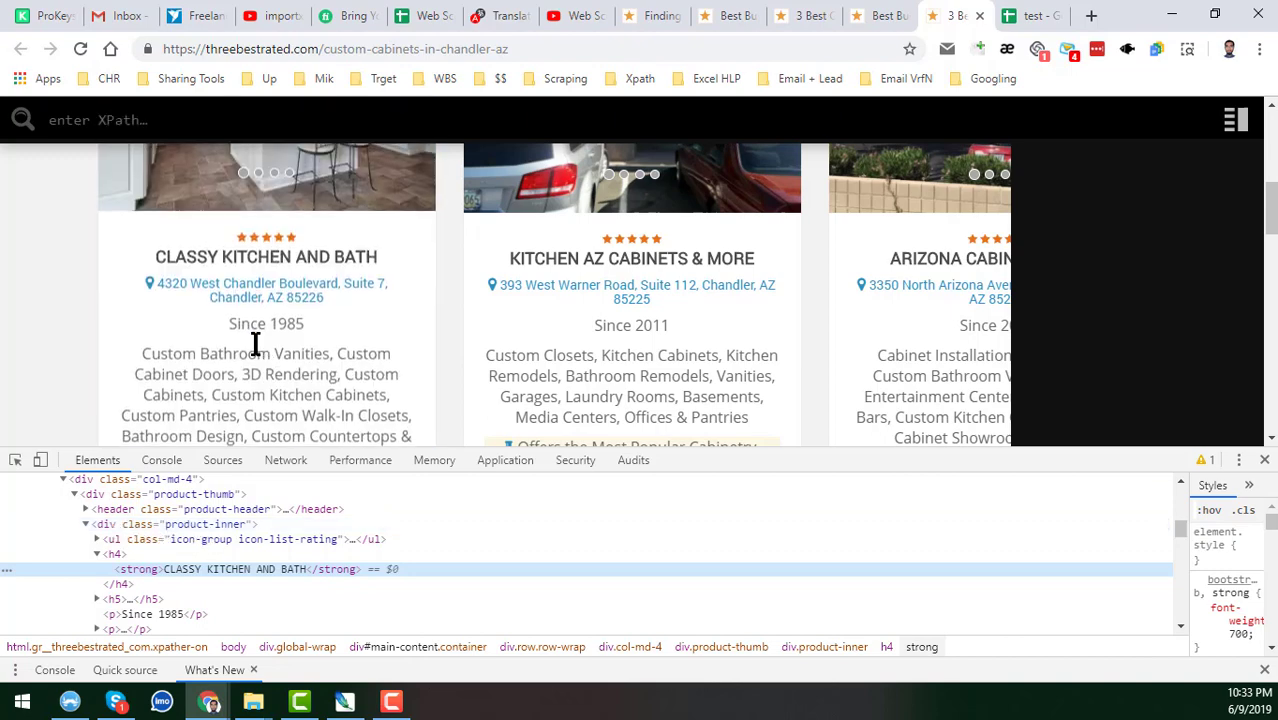
{"action": "scroll", "coordinate": [310, 332], "scroll_direction": "down", "scroll_amount": 2}
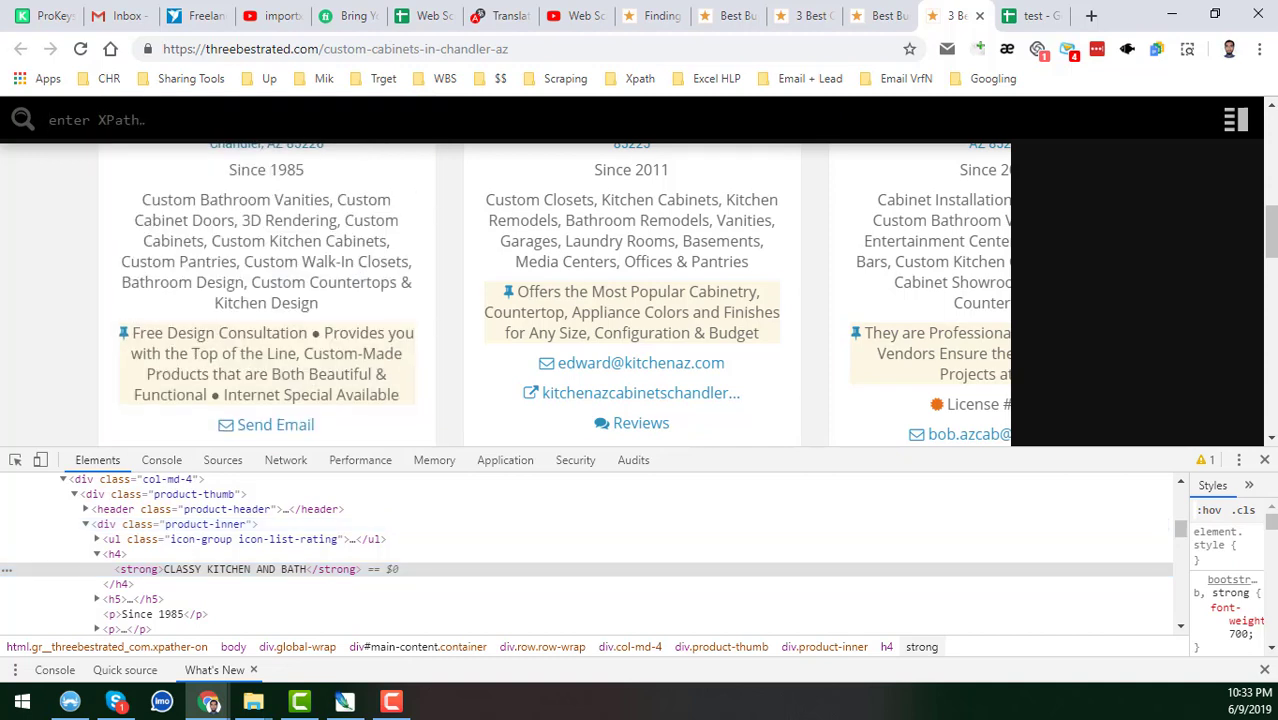
{"action": "type", "text": "//"}
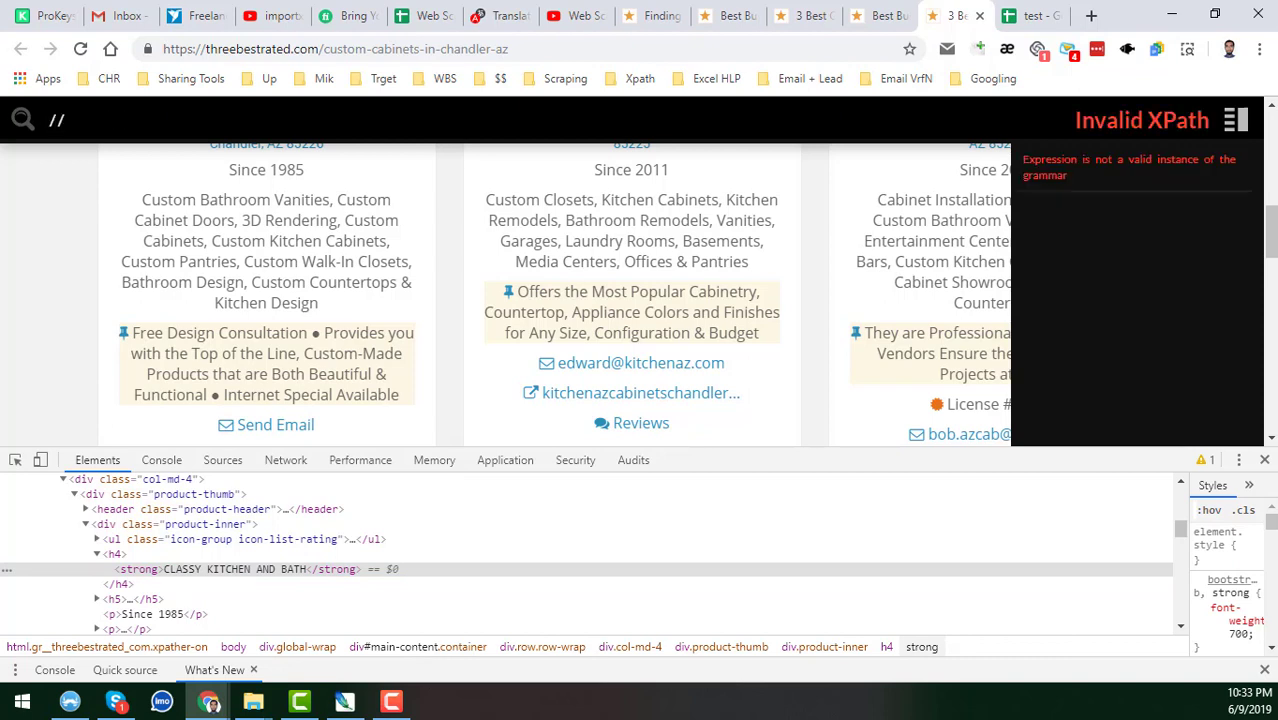
{"action": "type", "text": "div"}
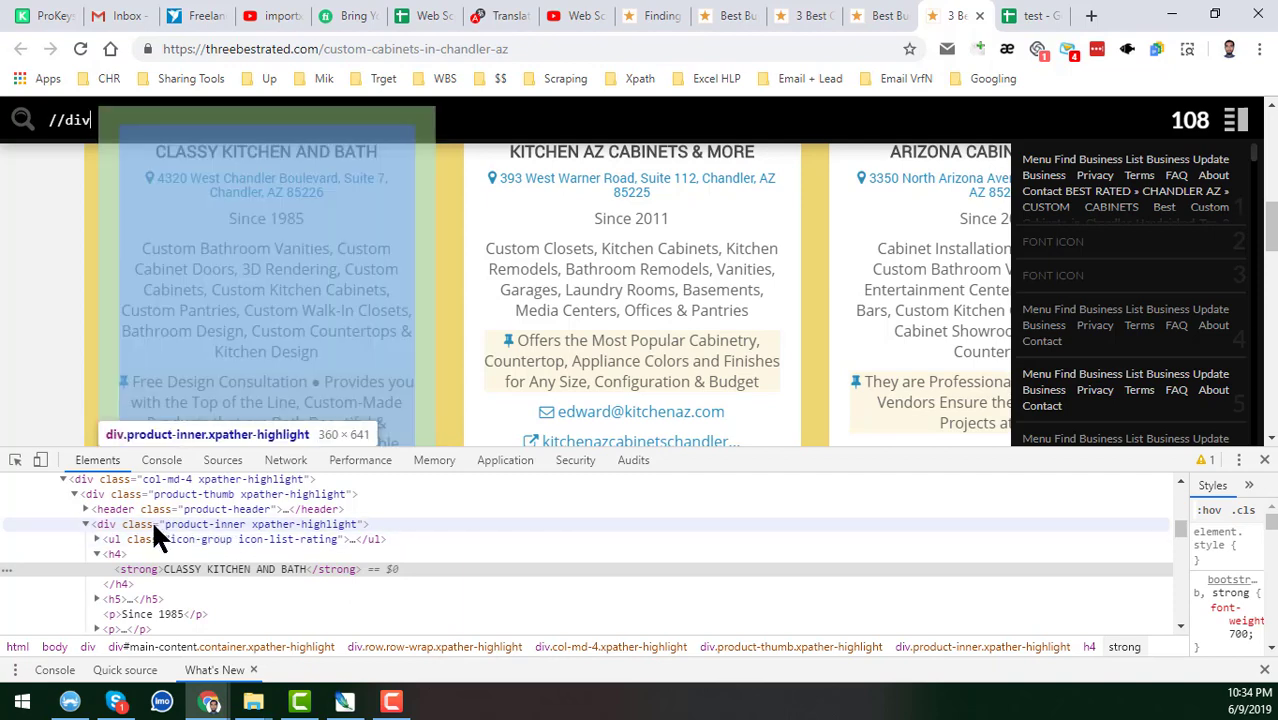
{"action": "left_click", "coordinate": [153, 527]}
{"action": "left_click", "coordinate": [153, 527]}
{"action": "key", "text": "ctrl+c"}
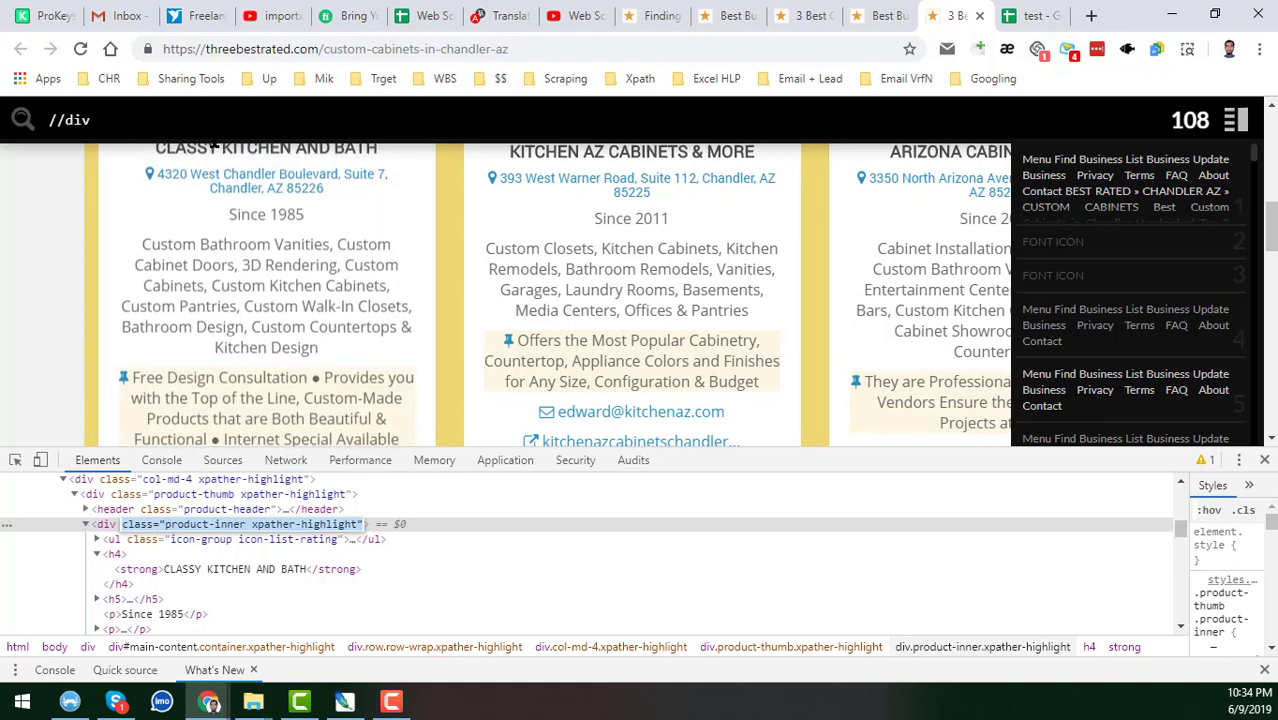
{"action": "left_click", "coordinate": [213, 127]}
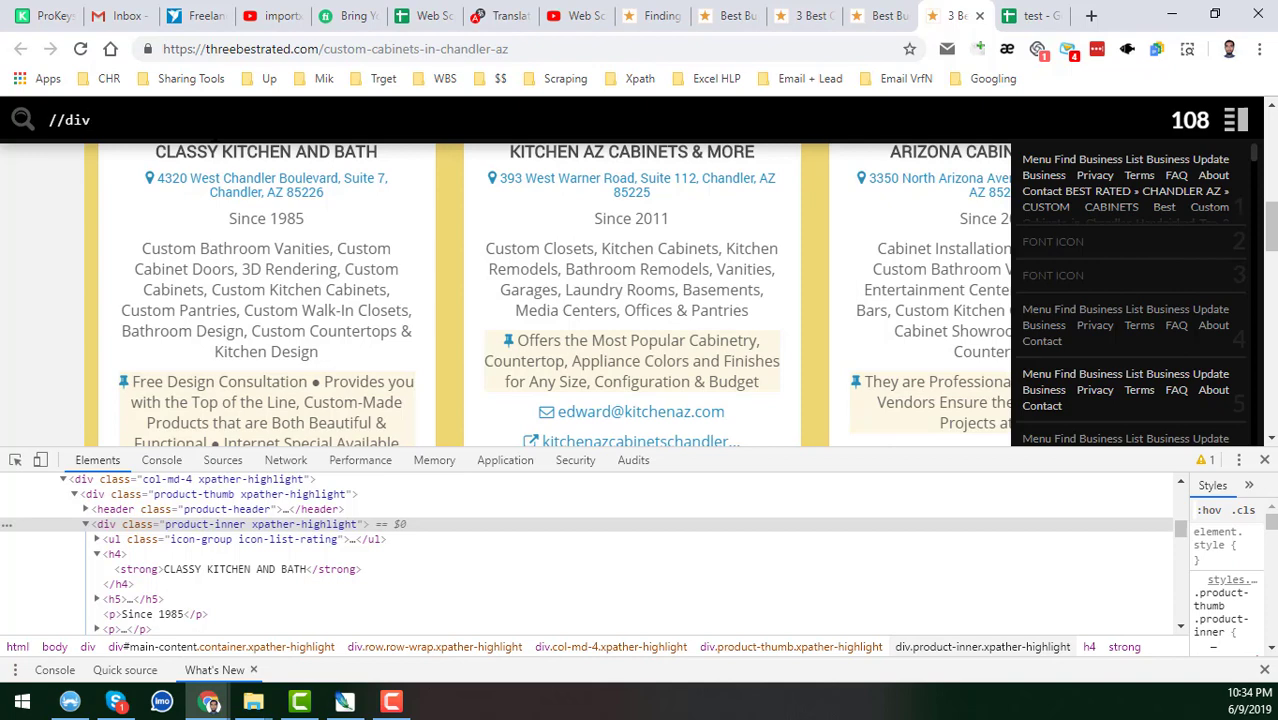
{"action": "type", "text": "[]"}
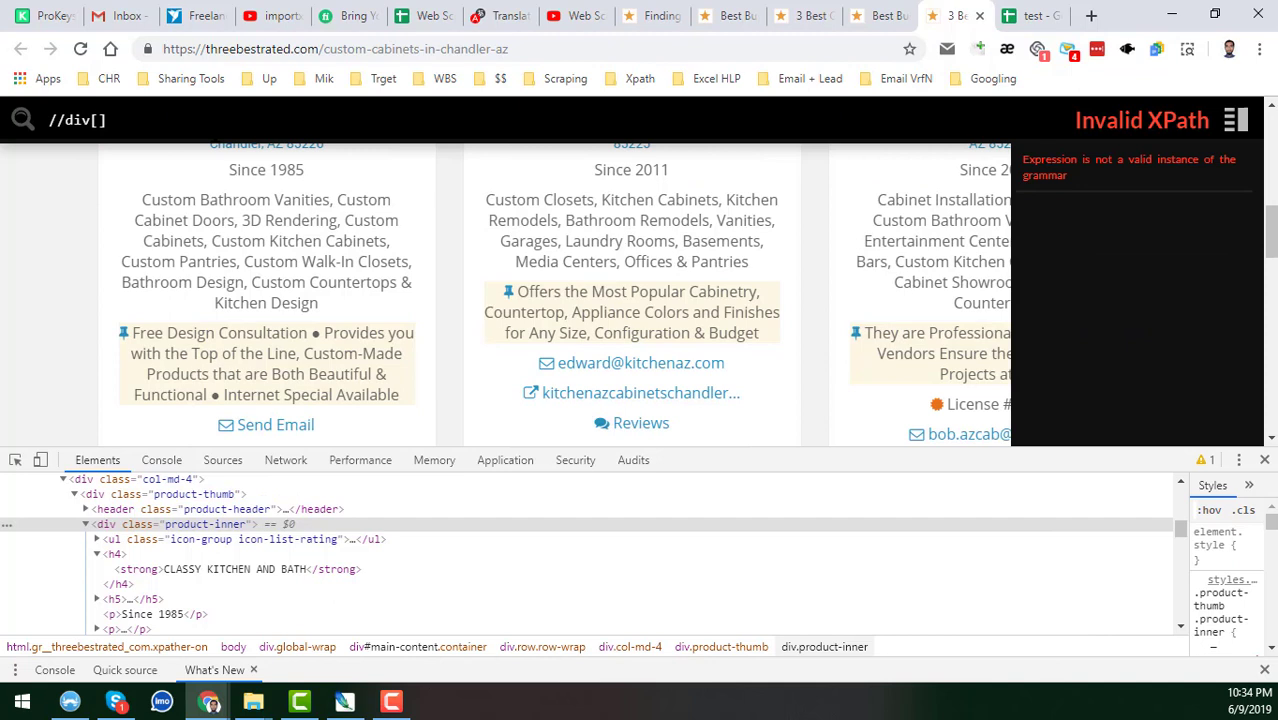
{"action": "type", "text": "@"}
{"action": "key", "text": "ctrl+v"}
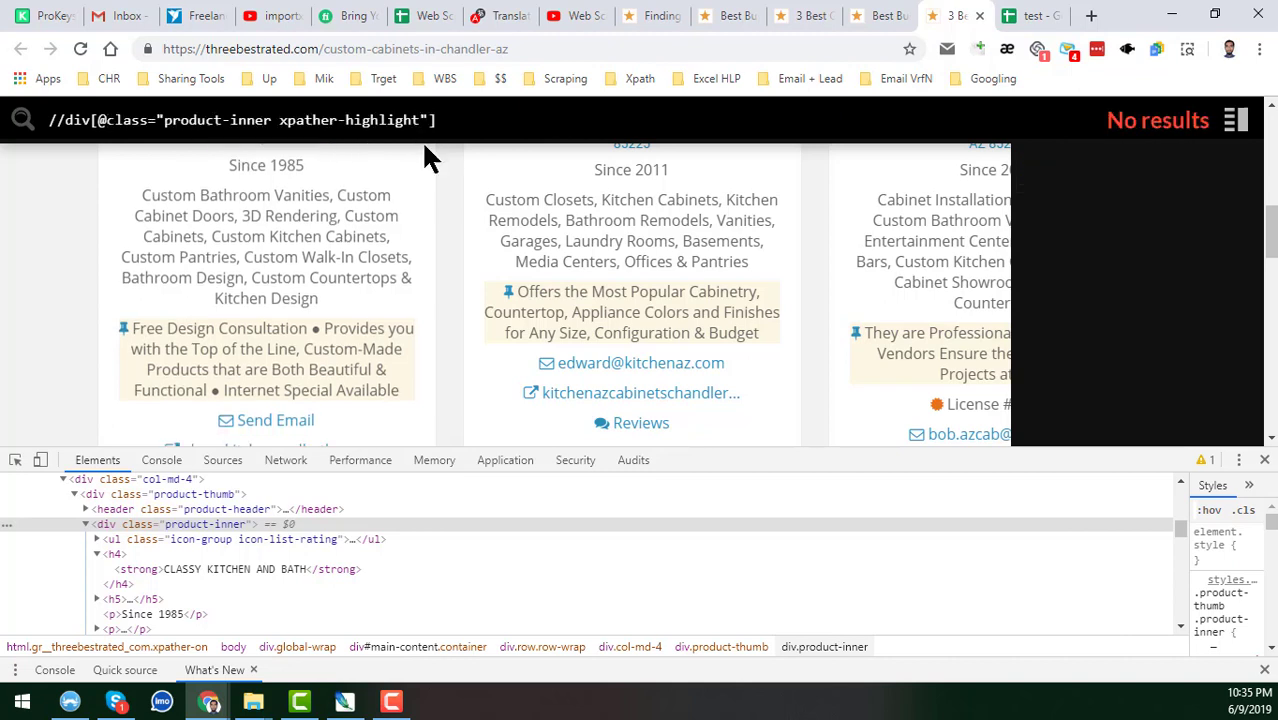
{"action": "key", "text": "BackSpace"}
{"action": "key", "text": "BackSpace"}
{"action": "key", "text": "BackSpace"}
{"action": "key", "text": "BackSpace"}
{"action": "key", "text": "BackSpace"}
{"action": "key", "text": "BackSpace"}
{"action": "key", "text": "BackSpace"}
{"action": "key", "text": "BackSpace"}
{"action": "key", "text": "BackSpace"}
{"action": "key", "text": "BackSpace"}
{"action": "key", "text": "BackSpace"}
{"action": "key", "text": "BackSpace"}
{"action": "key", "text": "BackSpace"}
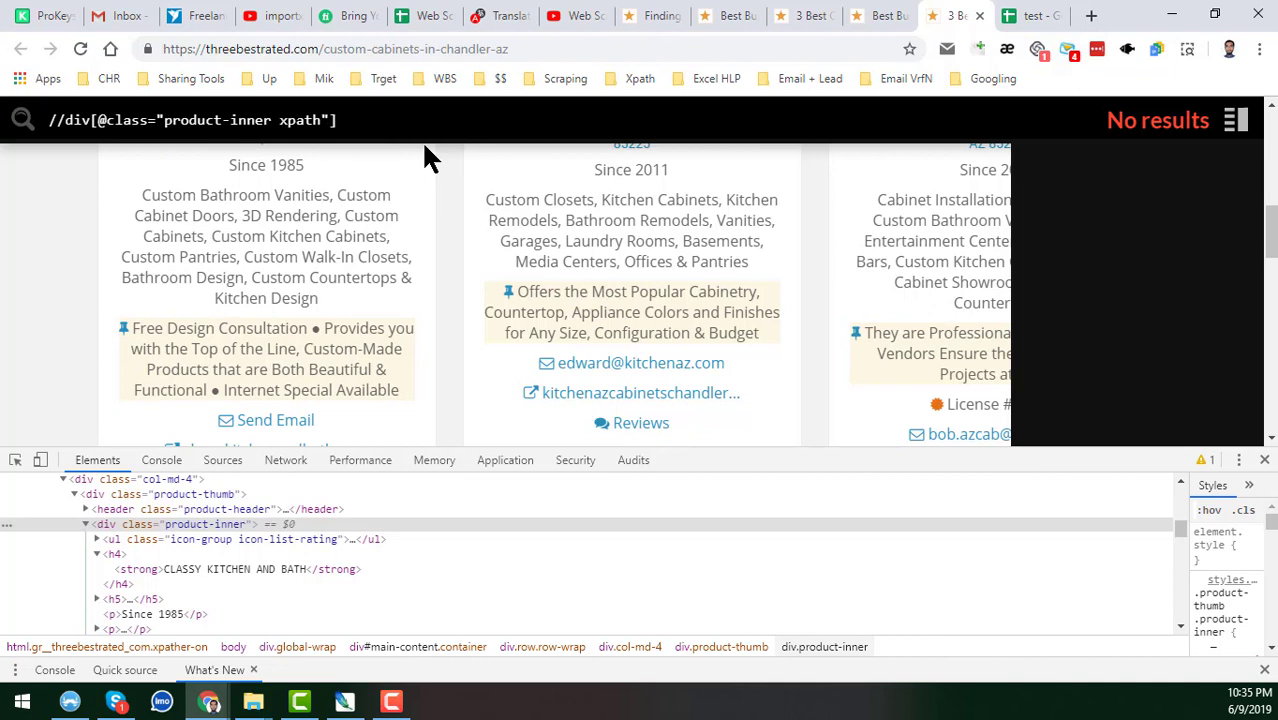
{"action": "key", "text": "BackSpace"}
{"action": "key", "text": "BackSpace"}
{"action": "key", "text": "BackSpace"}
{"action": "key", "text": "BackSpace"}
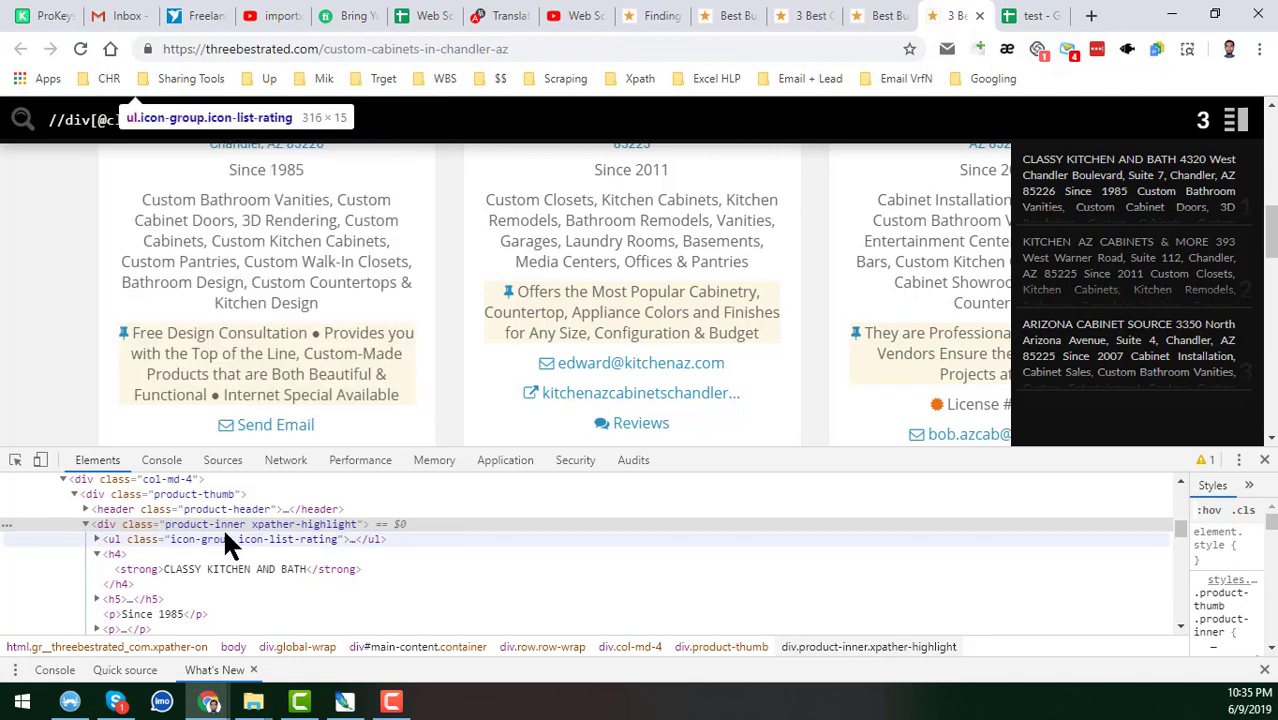
{"action": "scroll", "coordinate": [257, 294], "scroll_direction": "up", "scroll_amount": 2}
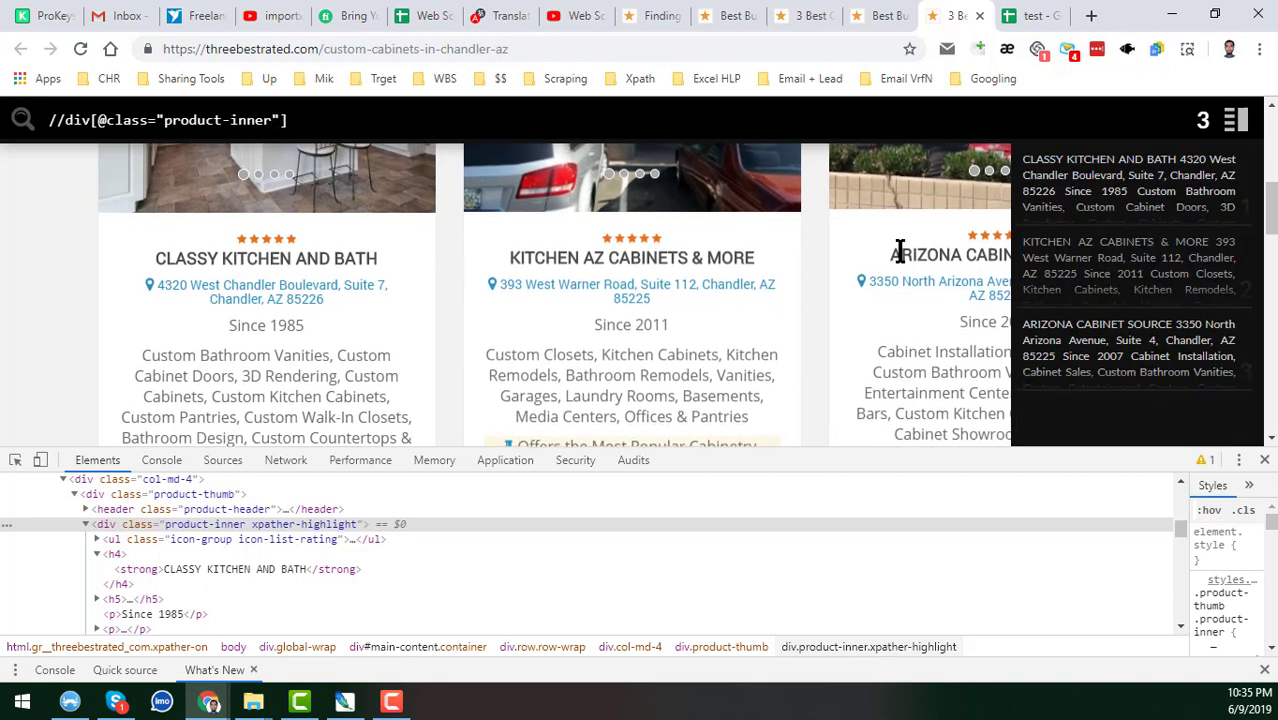
{"action": "mouse_move", "coordinate": [1076, 216]}
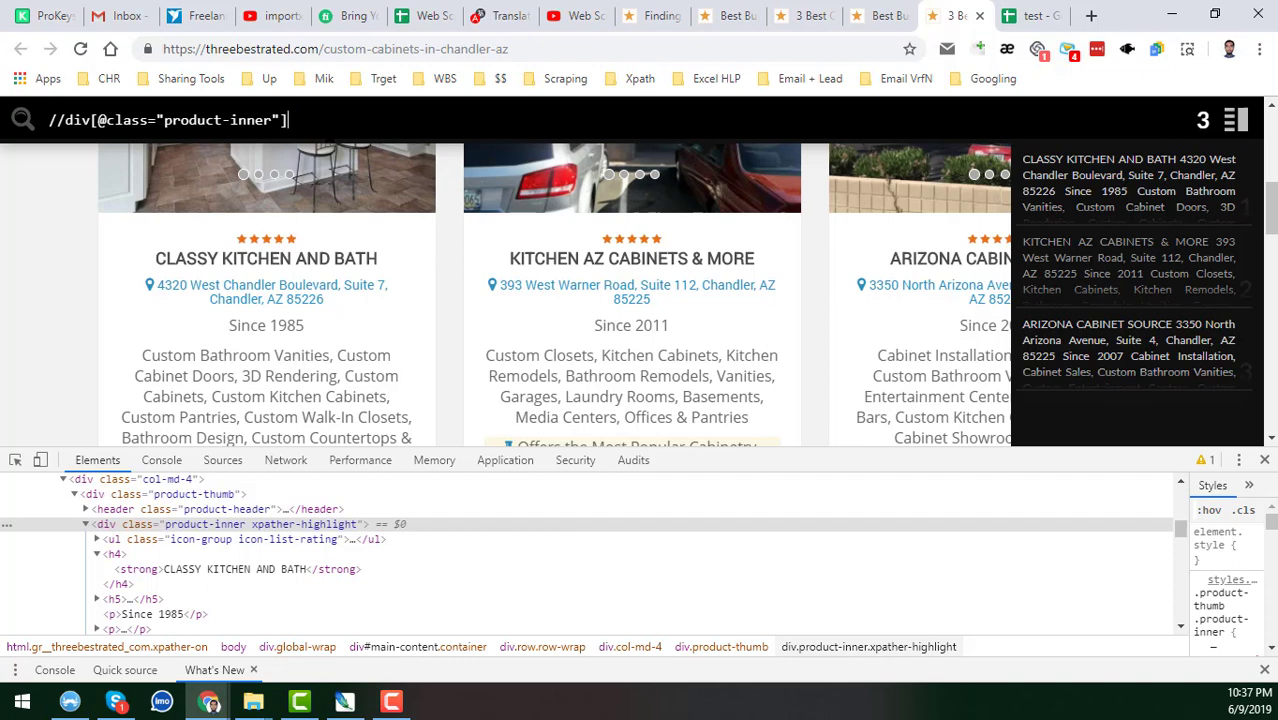
{"action": "type", "text": "/"}
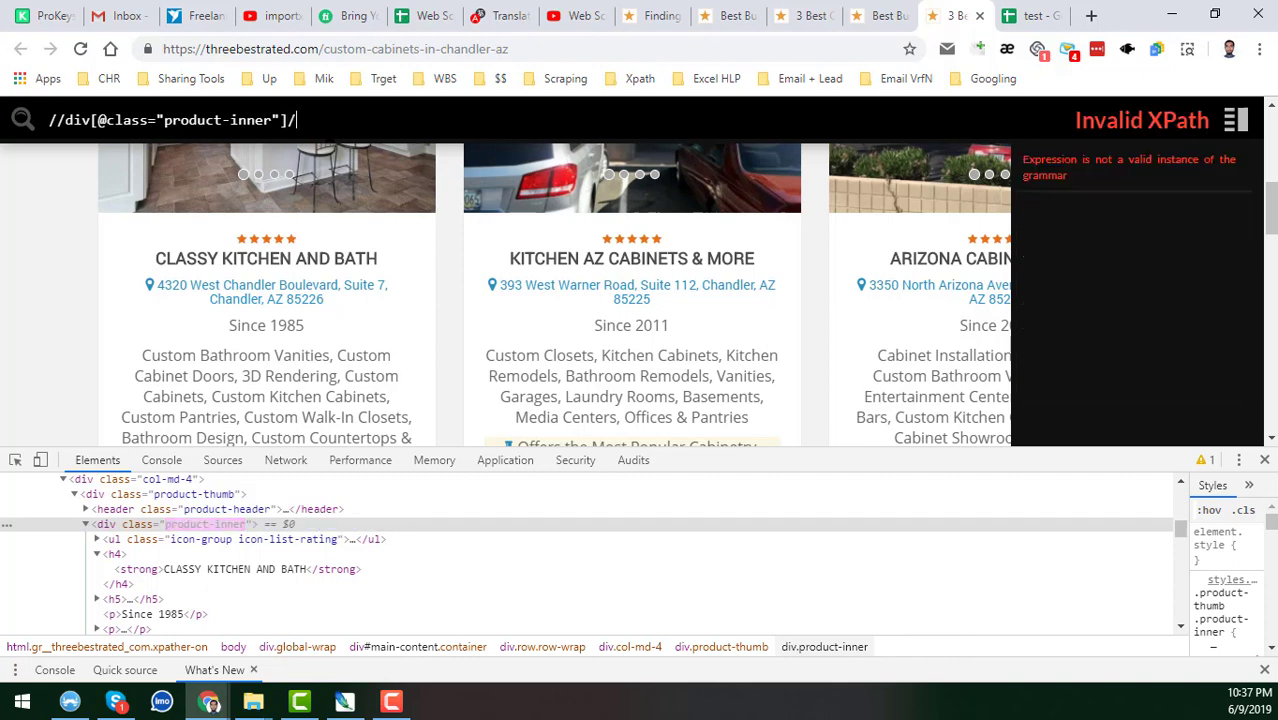
{"action": "type", "text": "h4"}
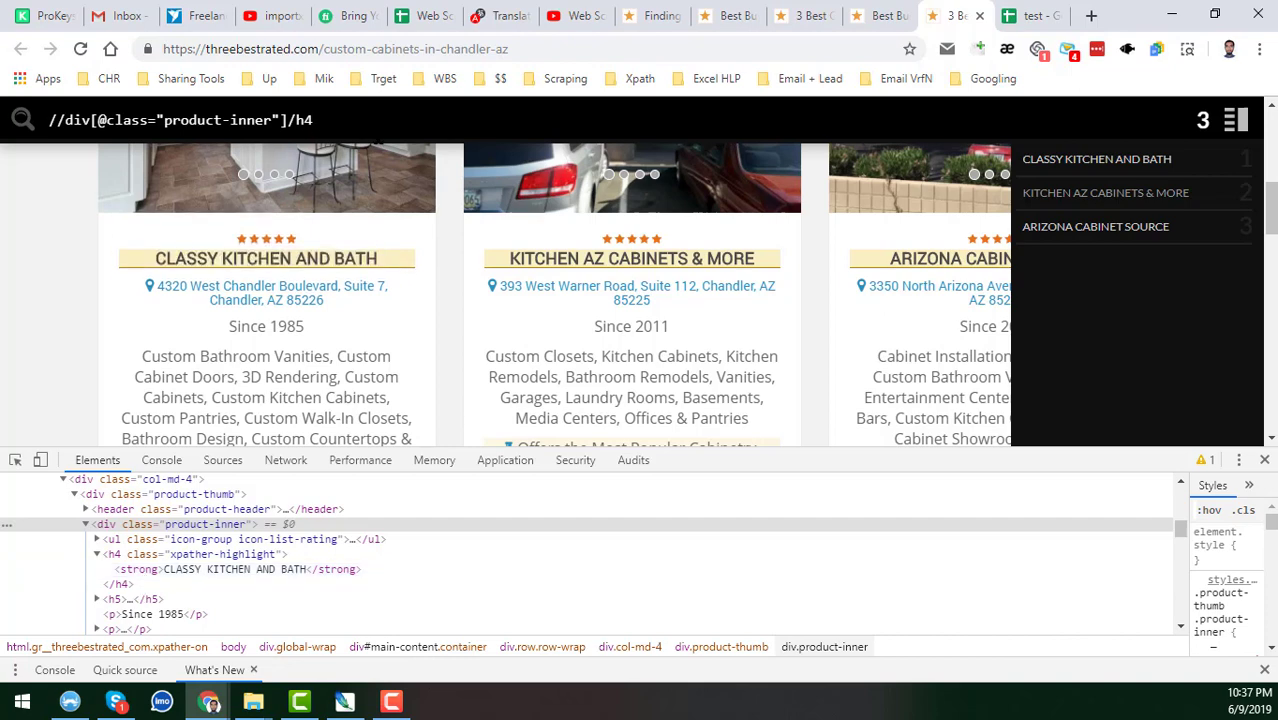
{"action": "type", "text": "/"}
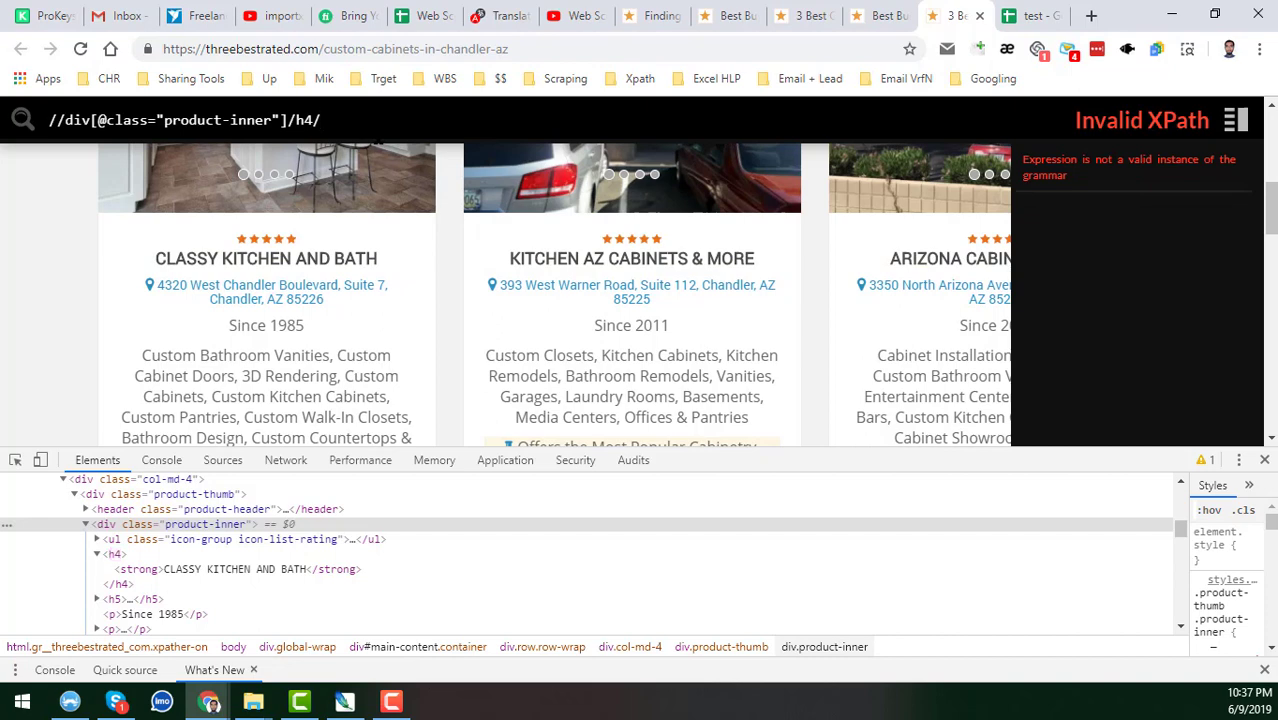
{"action": "type", "text": "strong"}
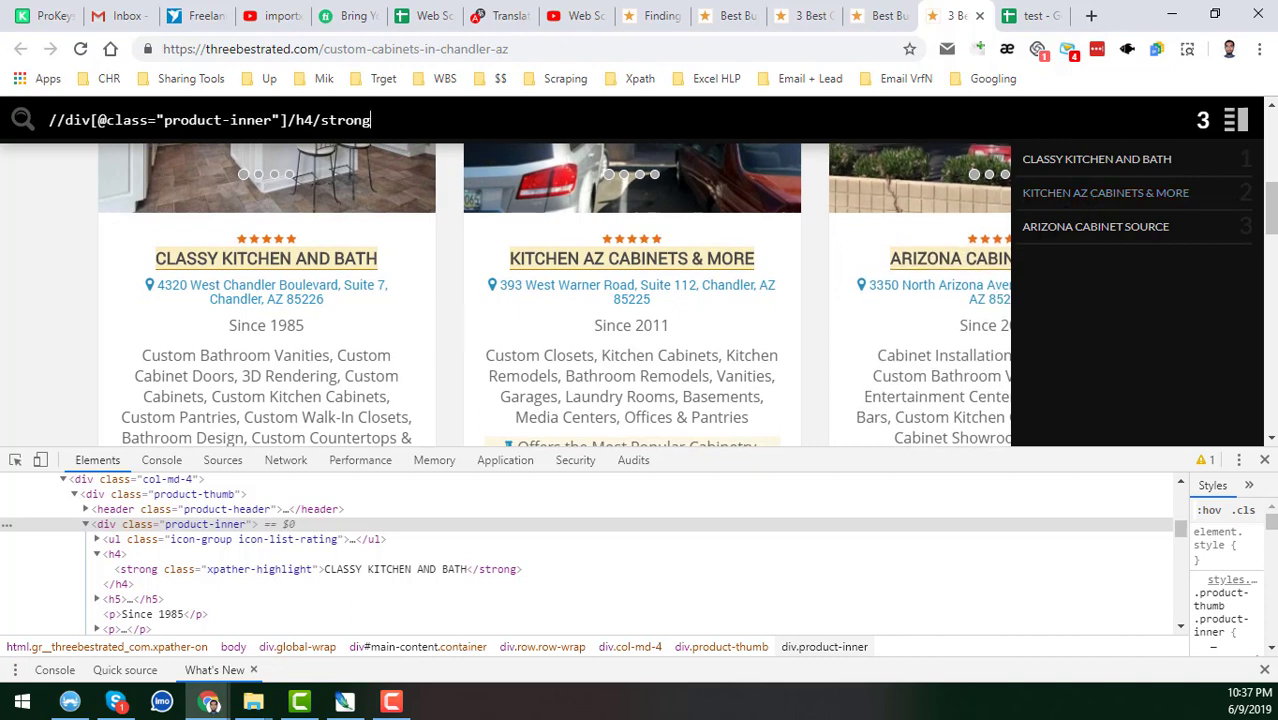
{"action": "key", "text": "ctrl+a"}
{"action": "key", "text": "ctrl+c"}
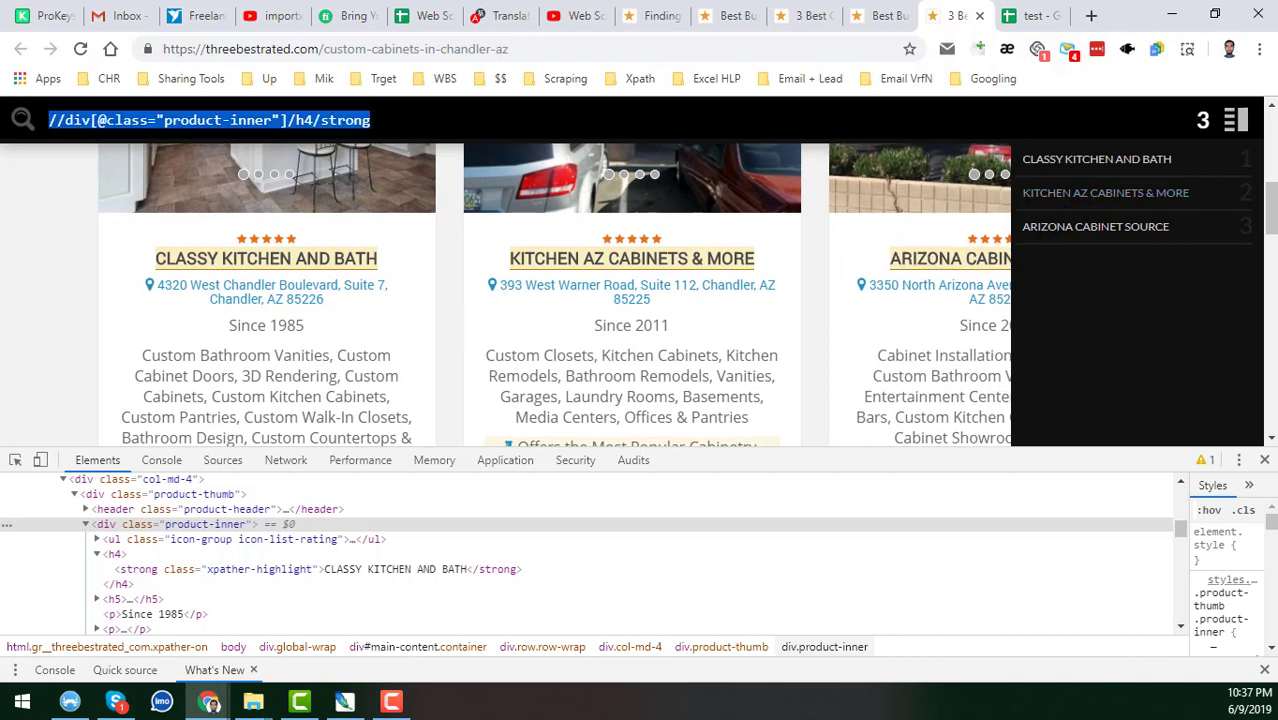
Paste the business-name XPath into cell C1 of the test sheet.
{"action": "left_click", "coordinate": [1040, 15]}
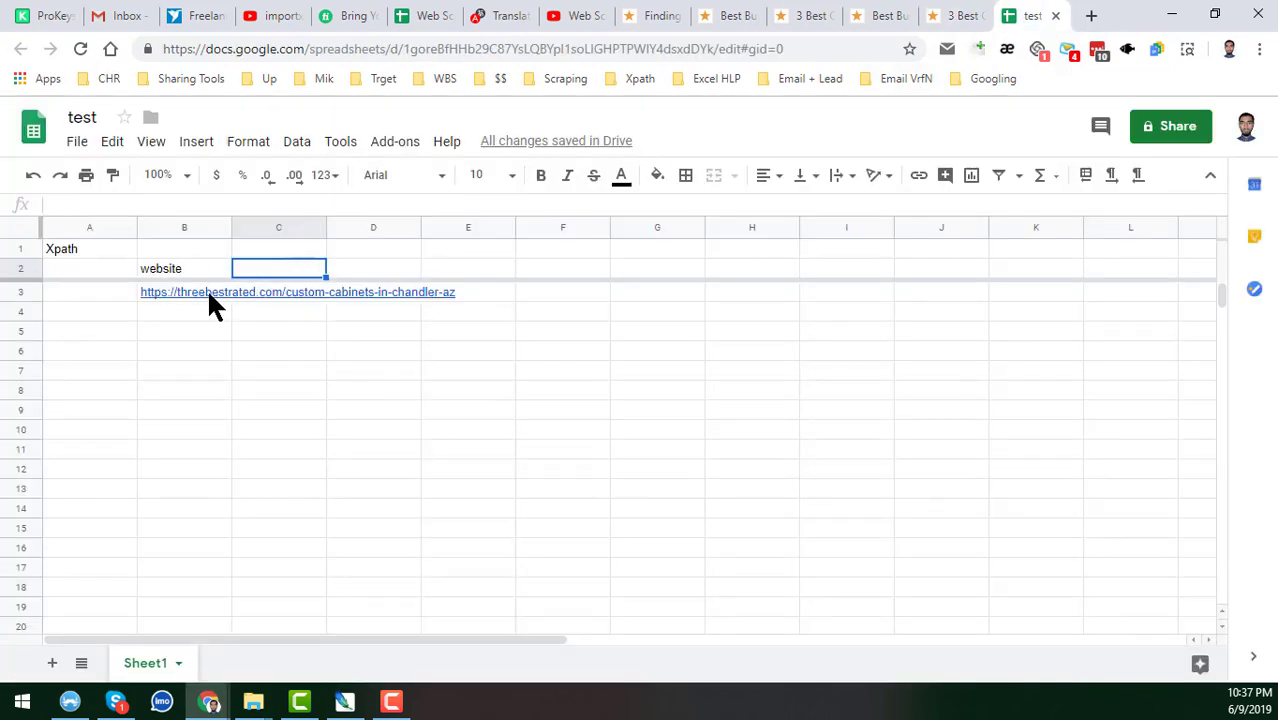
{"action": "left_click", "coordinate": [278, 250]}
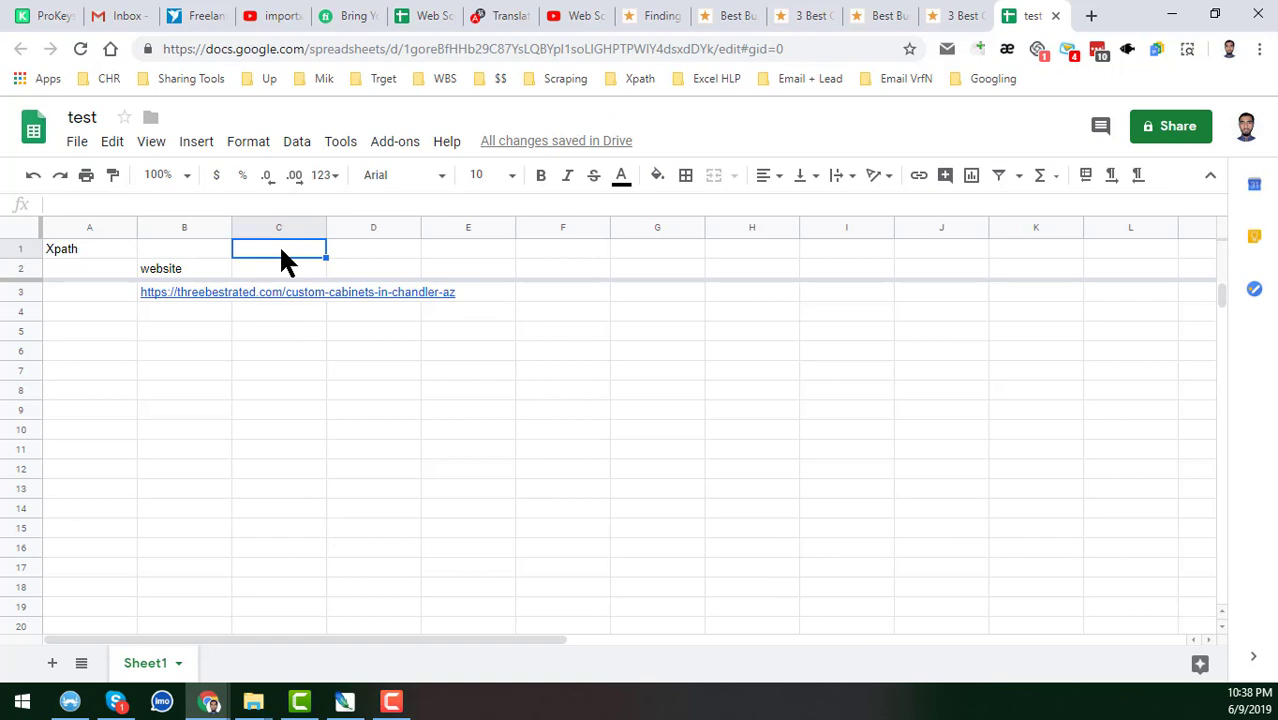
{"action": "key", "text": "ctrl+v"}
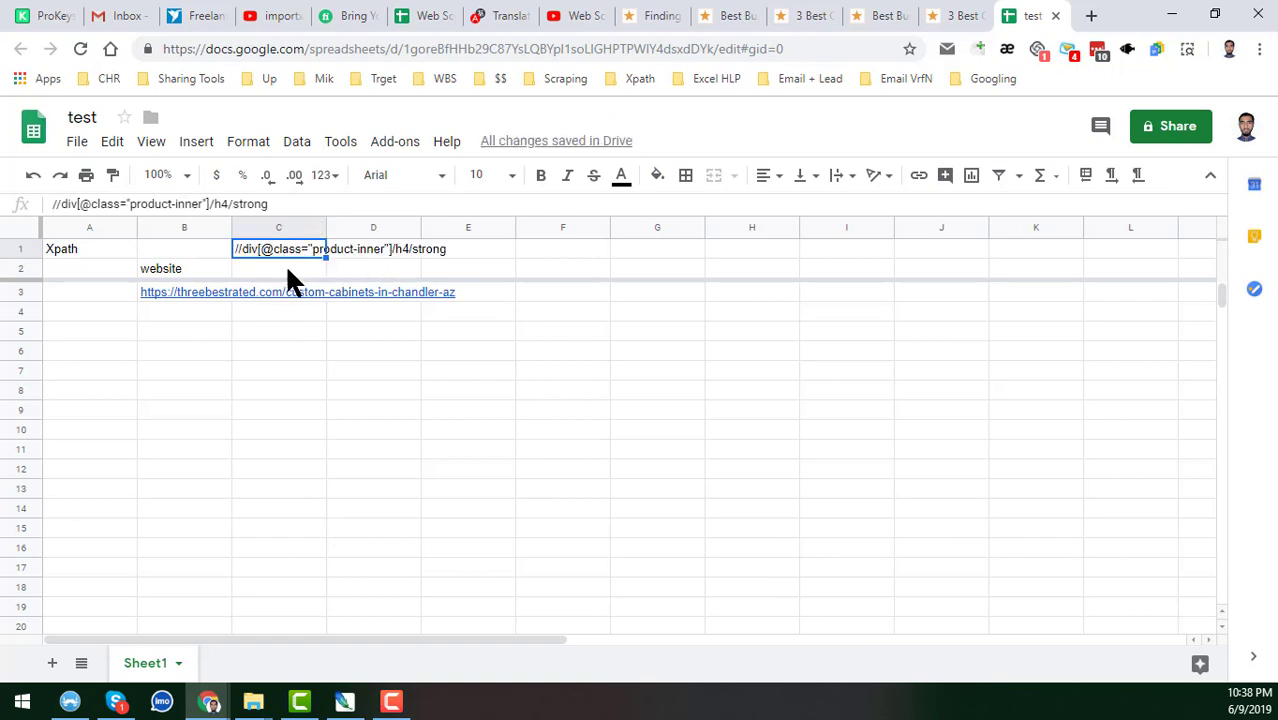
{"action": "left_click", "coordinate": [290, 300]}
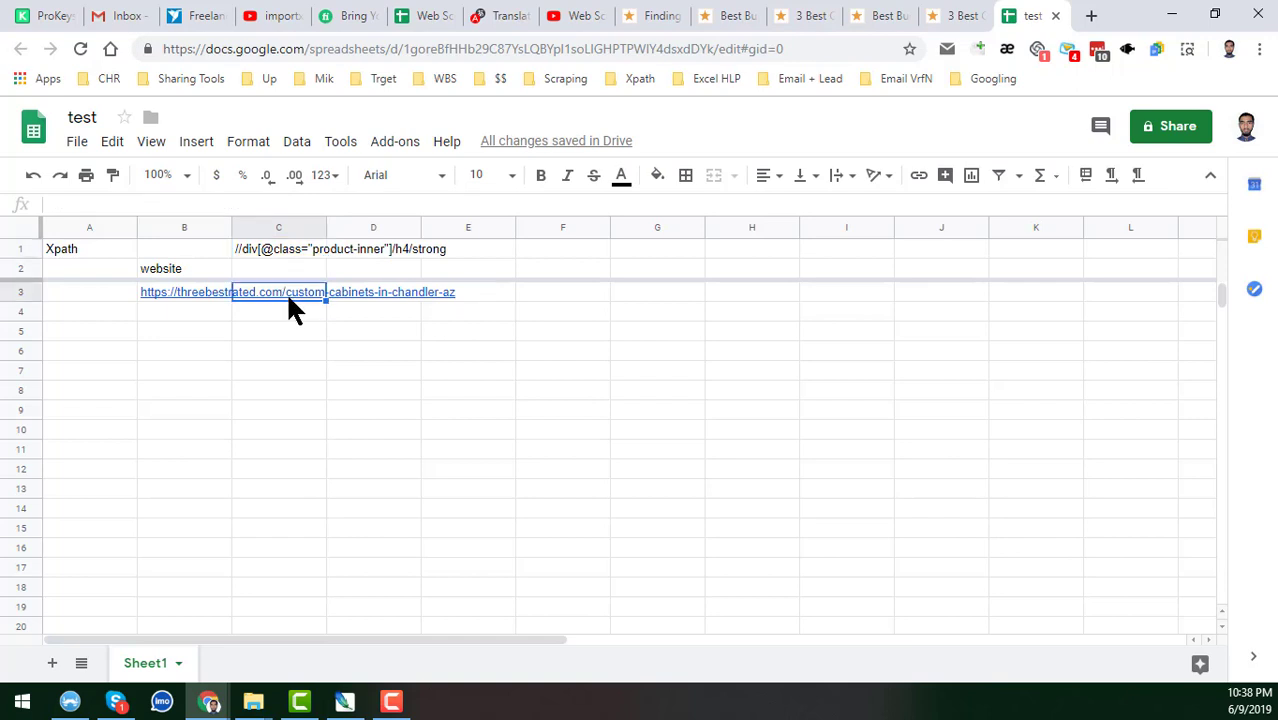
Head cell C2 'Business Name' and widen column C.
{"action": "left_click", "coordinate": [264, 274]}
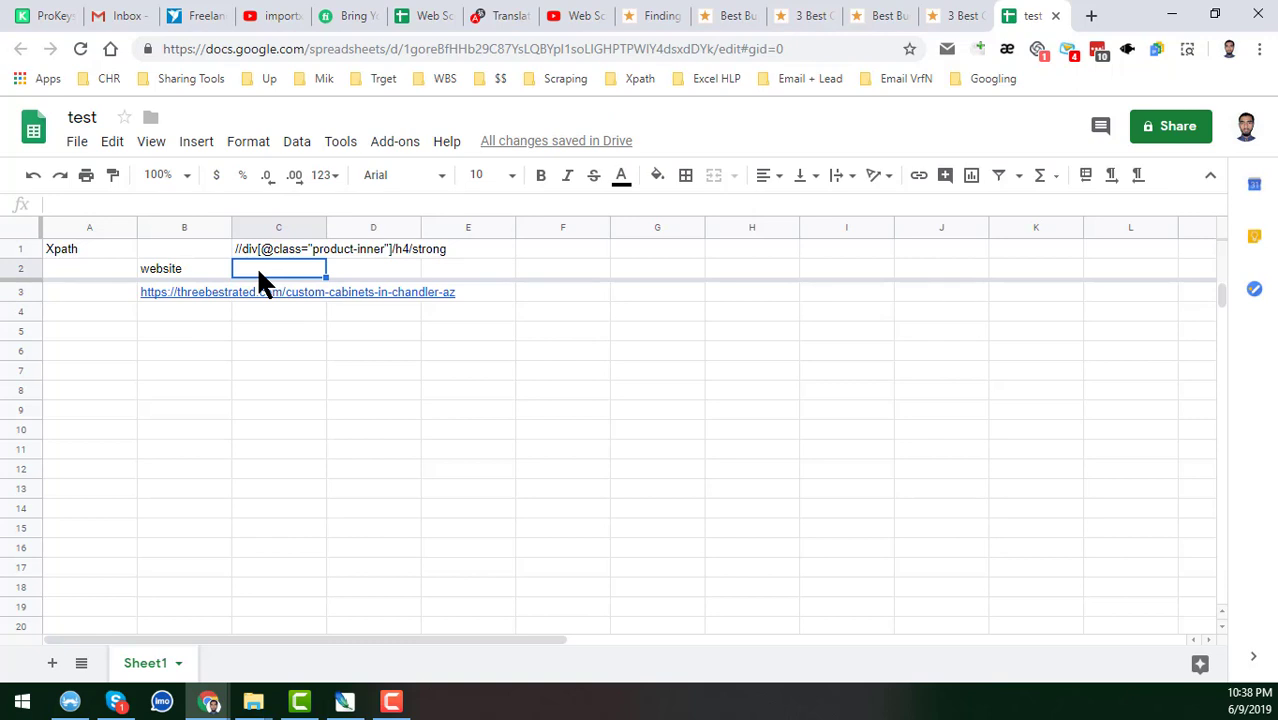
{"action": "type", "text": "Business"}
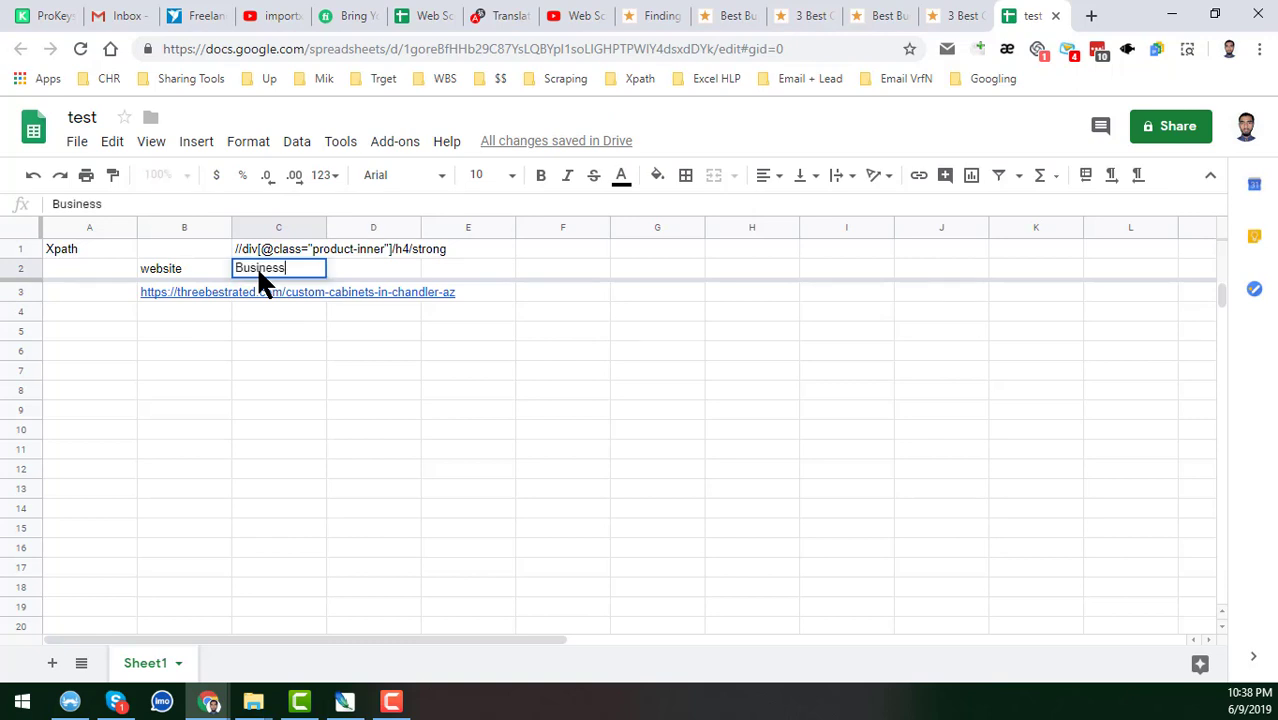
{"action": "type", "text": " Name"}
{"action": "key", "text": "Return"}
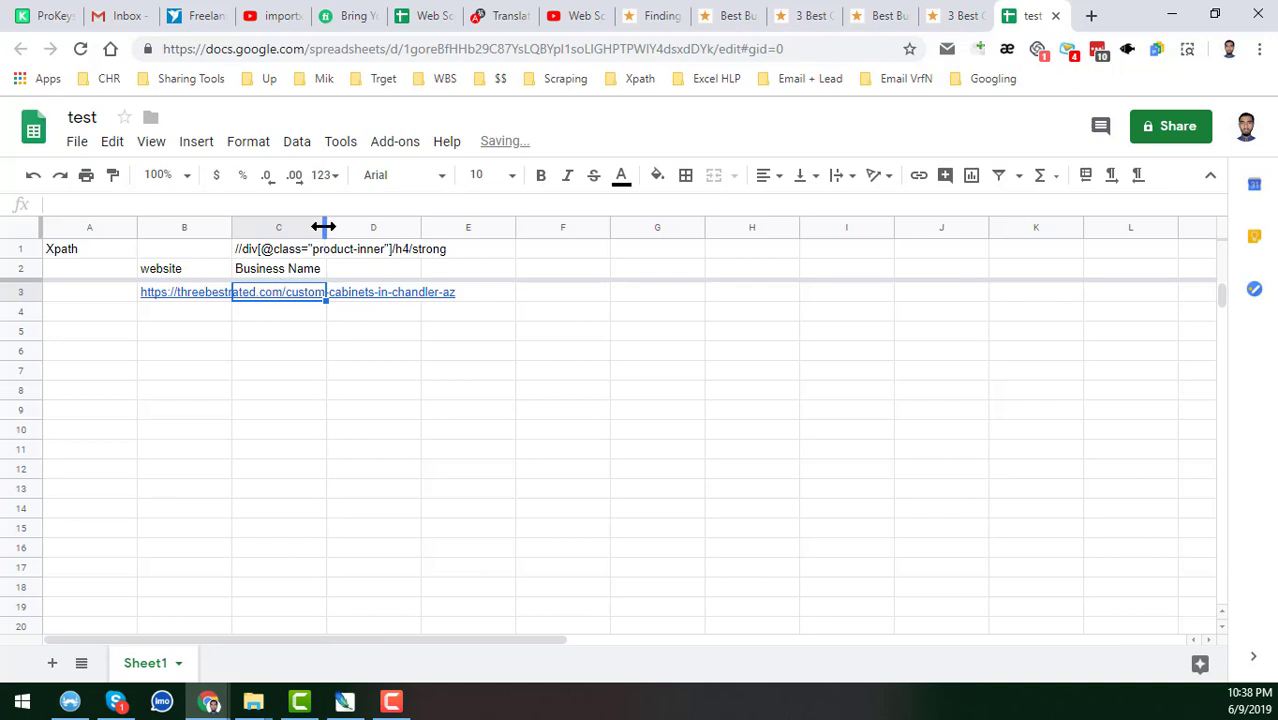
{"action": "left_click_drag", "start_coordinate": [326, 228], "coordinate": [349, 228]}
{"action": "left_click", "coordinate": [302, 268]}
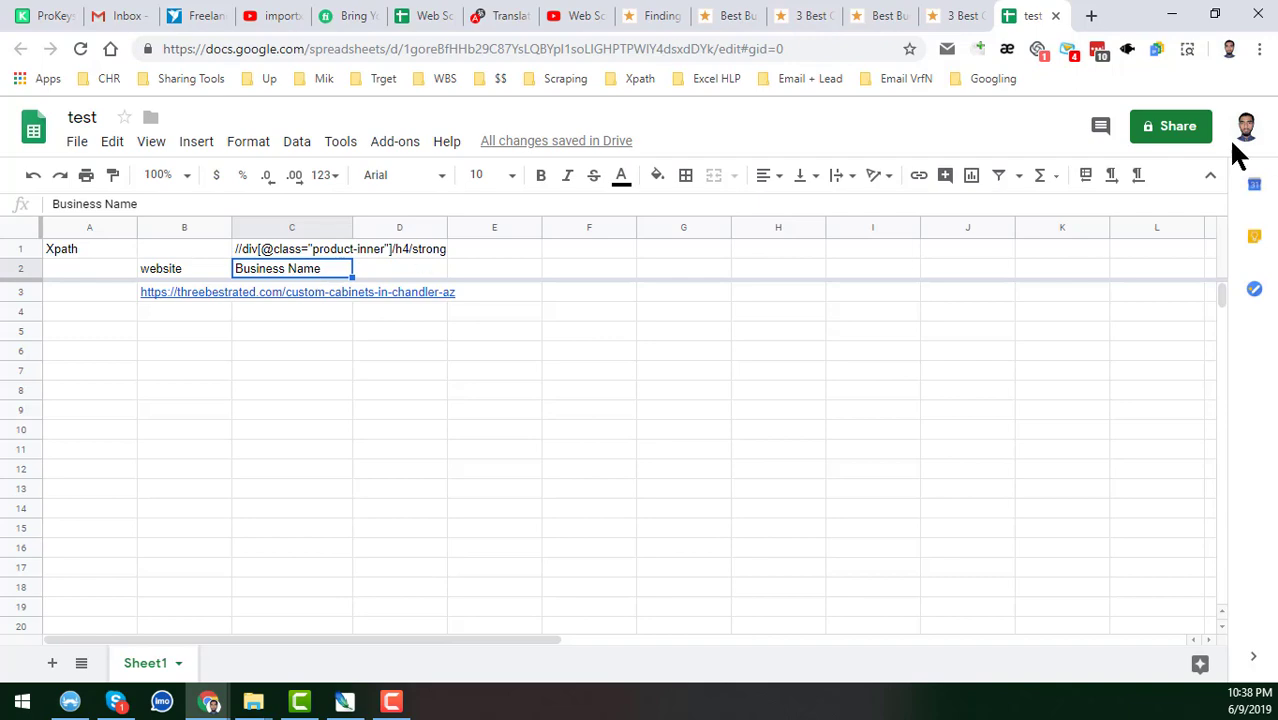
{"action": "left_click", "coordinate": [958, 15]}
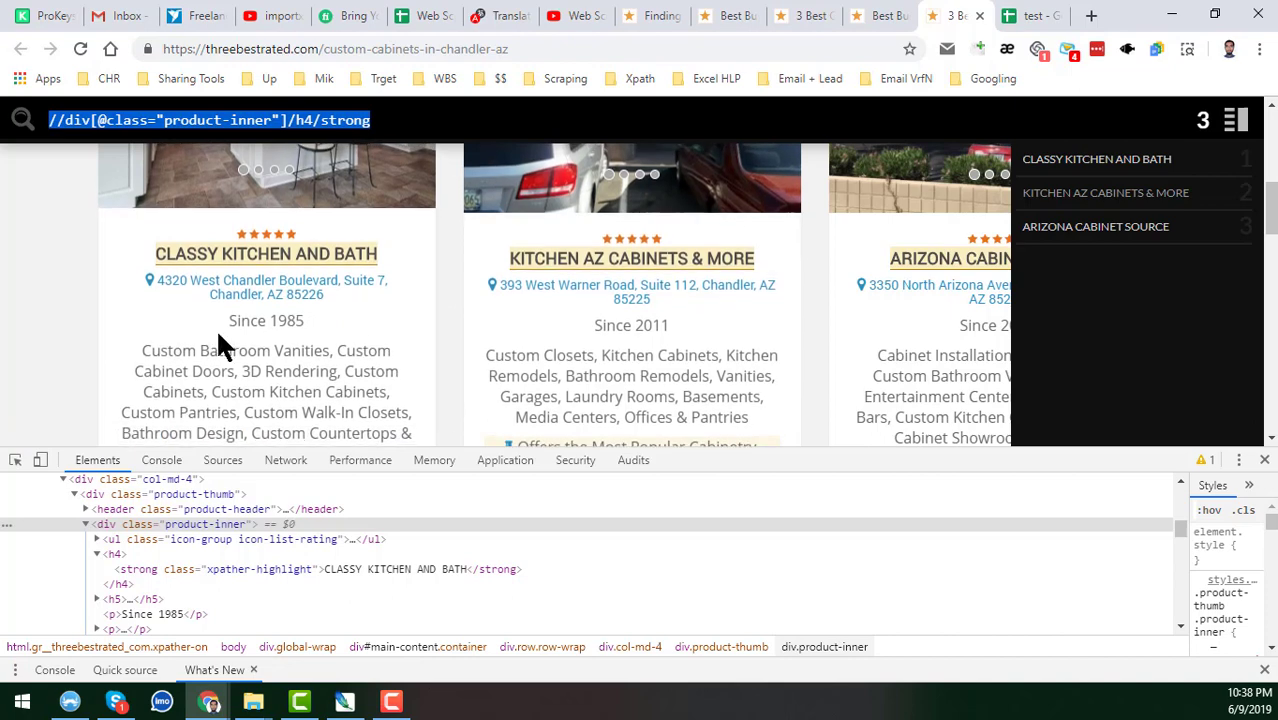
{"action": "left_click", "coordinate": [1030, 15]}
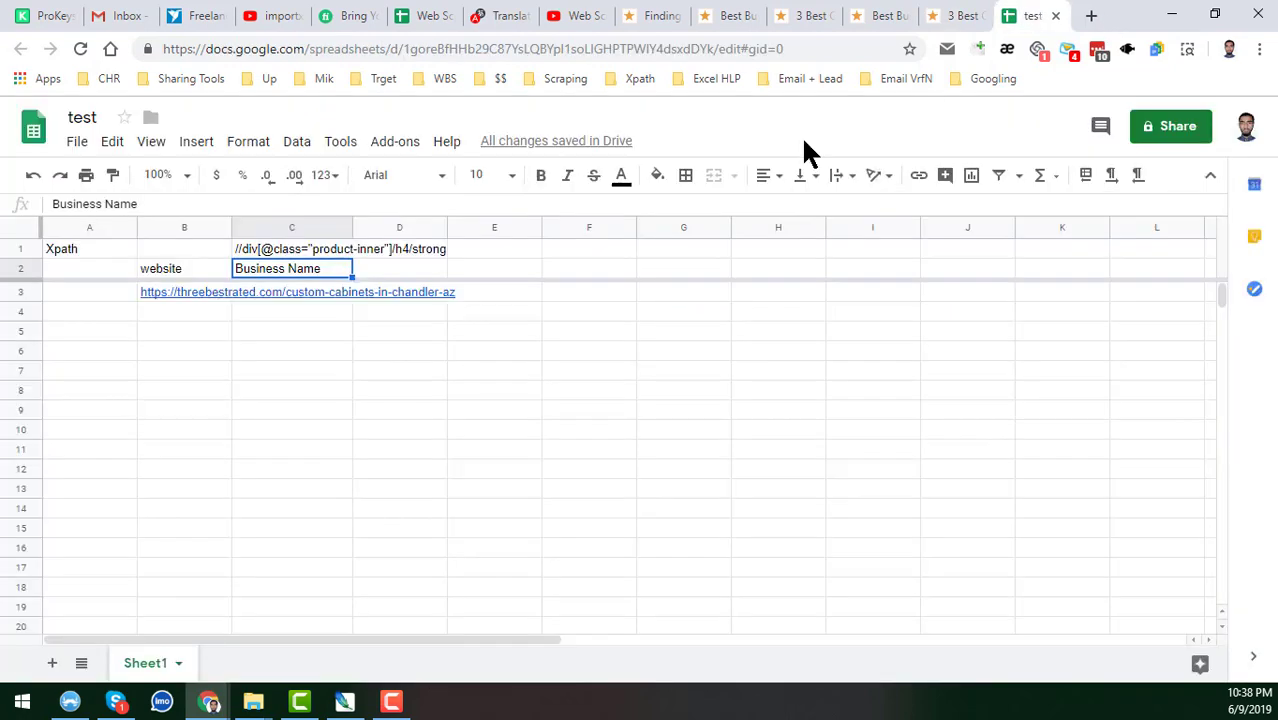
Enter =IMPORTXML(B3,C1) in C3 to import the three cabinet business names.
{"action": "left_click", "coordinate": [323, 248]}
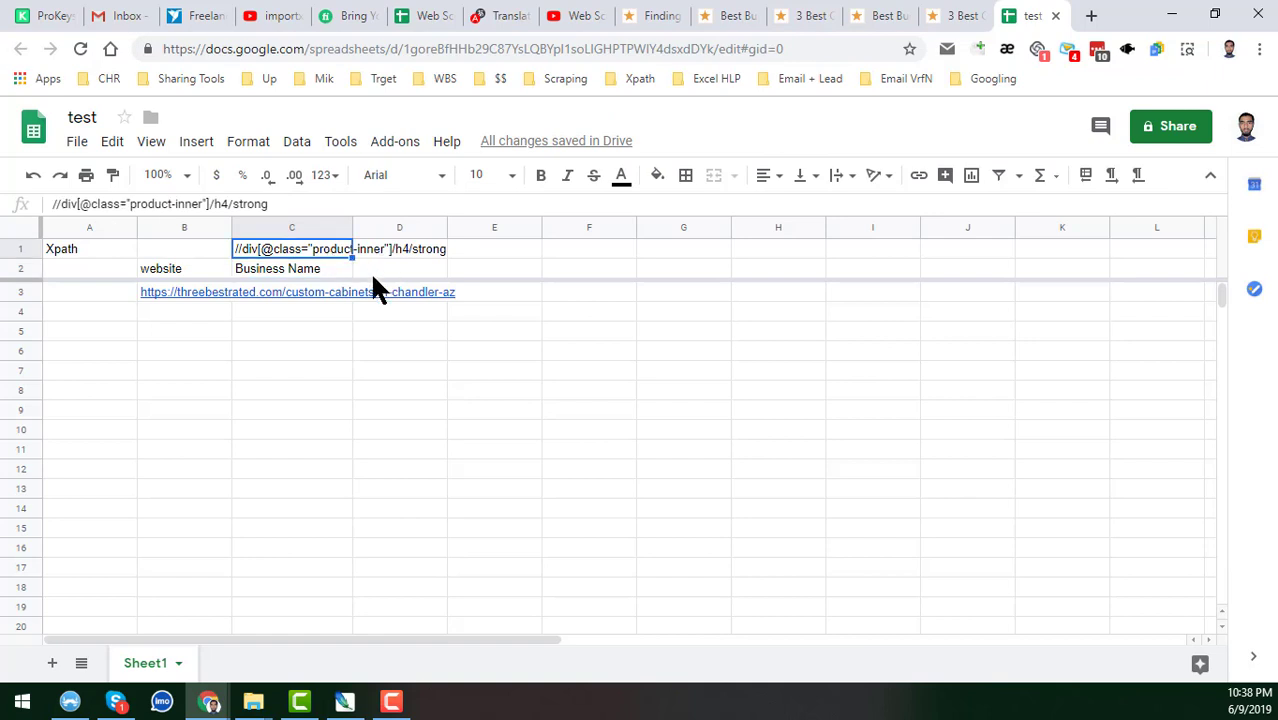
{"action": "left_click", "coordinate": [301, 291]}
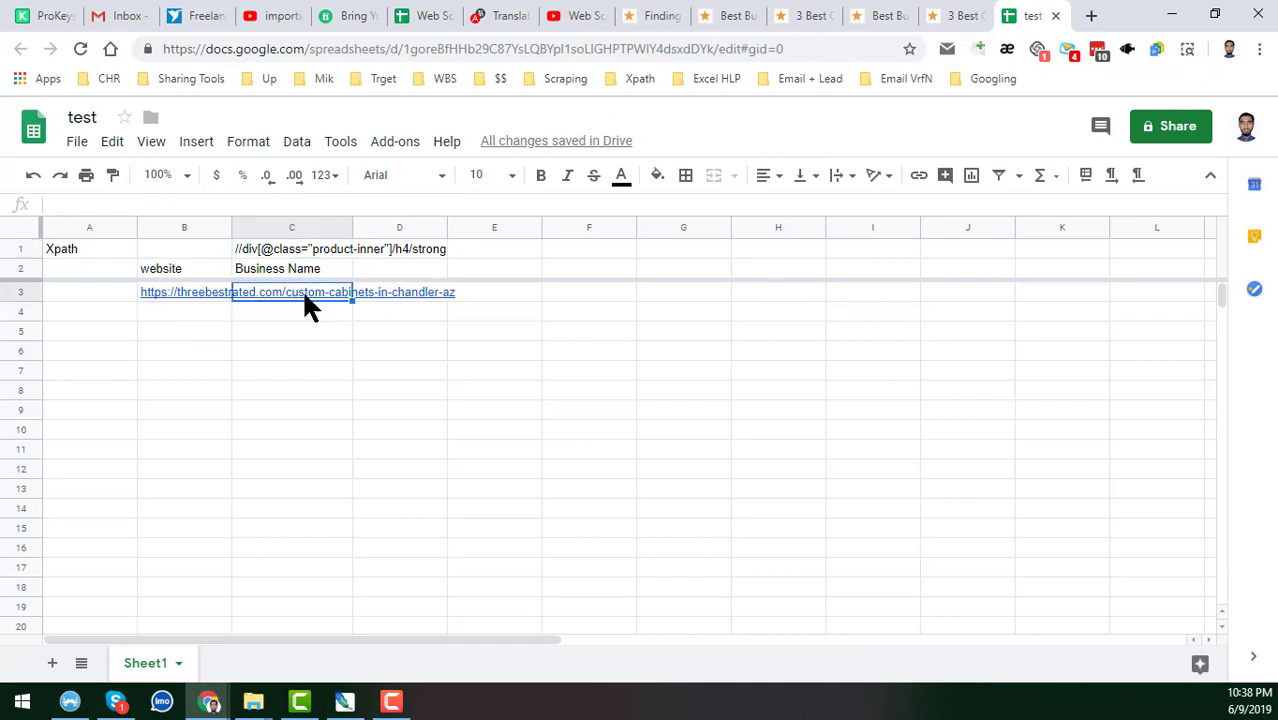
{"action": "type", "text": "="}
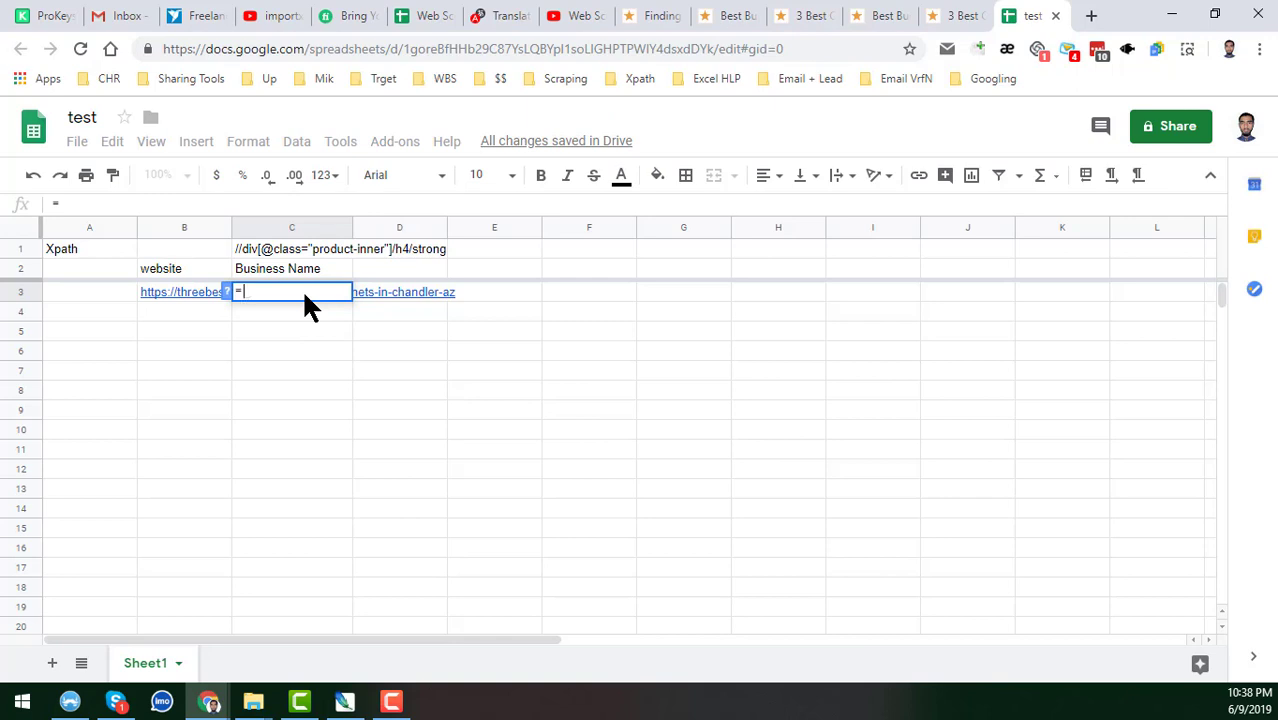
{"action": "type", "text": "IMPORT"}
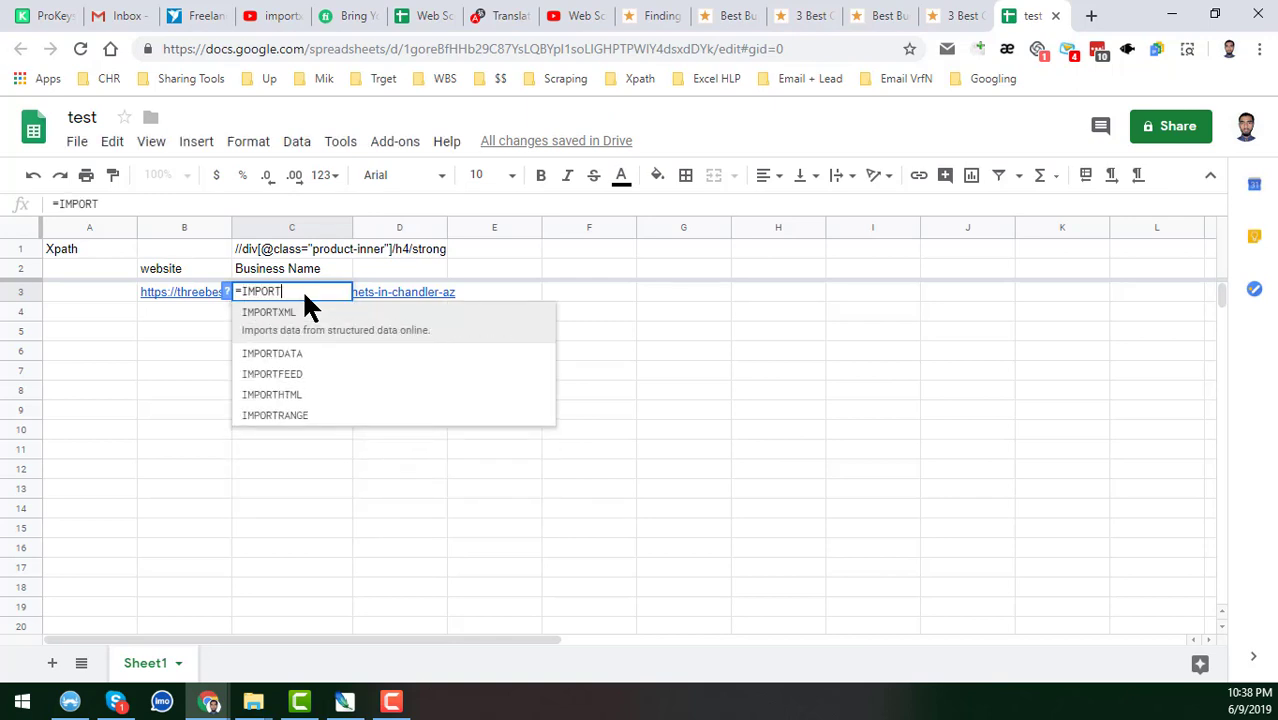
{"action": "type", "text": "XML"}
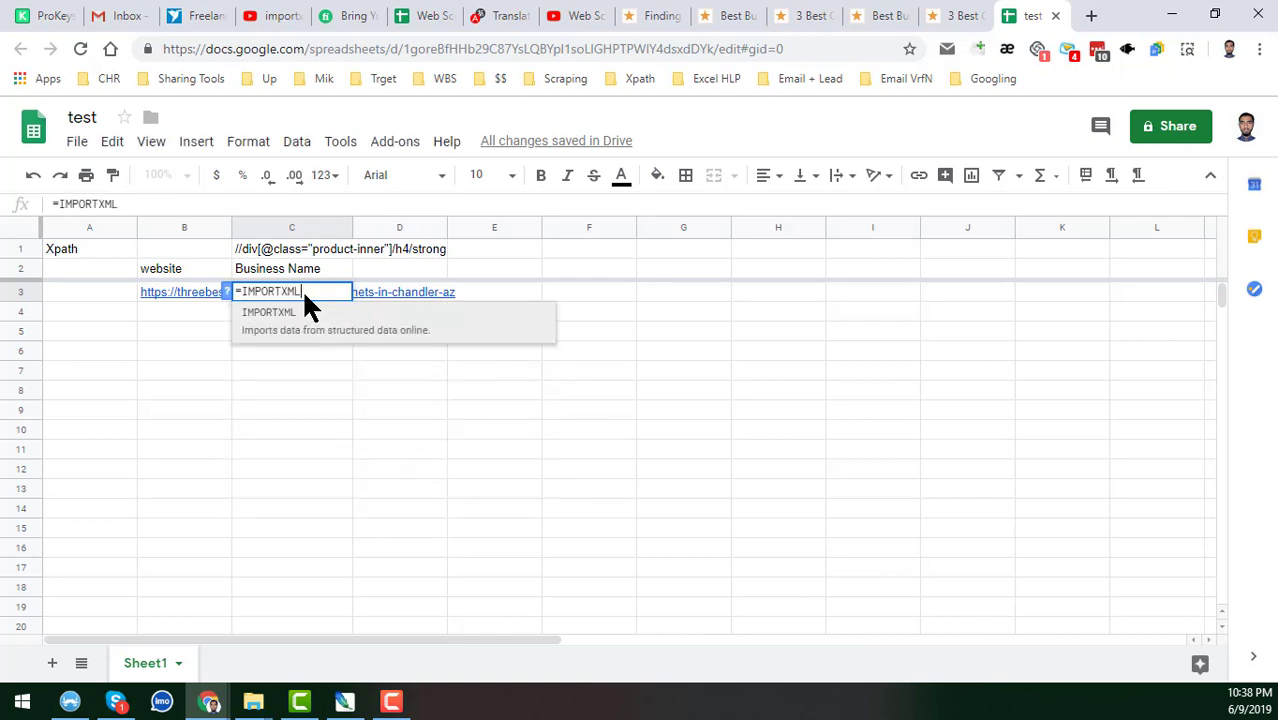
{"action": "type", "text": "("}
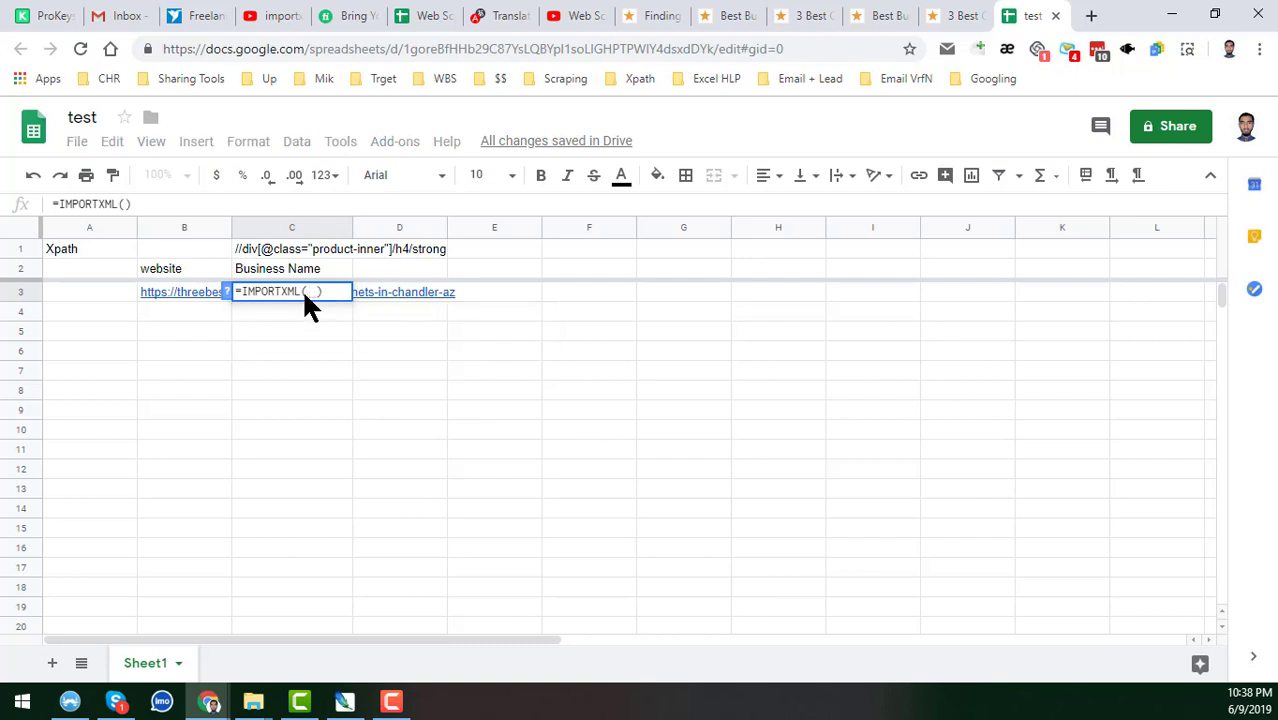
{"action": "left_click", "coordinate": [186, 287]}
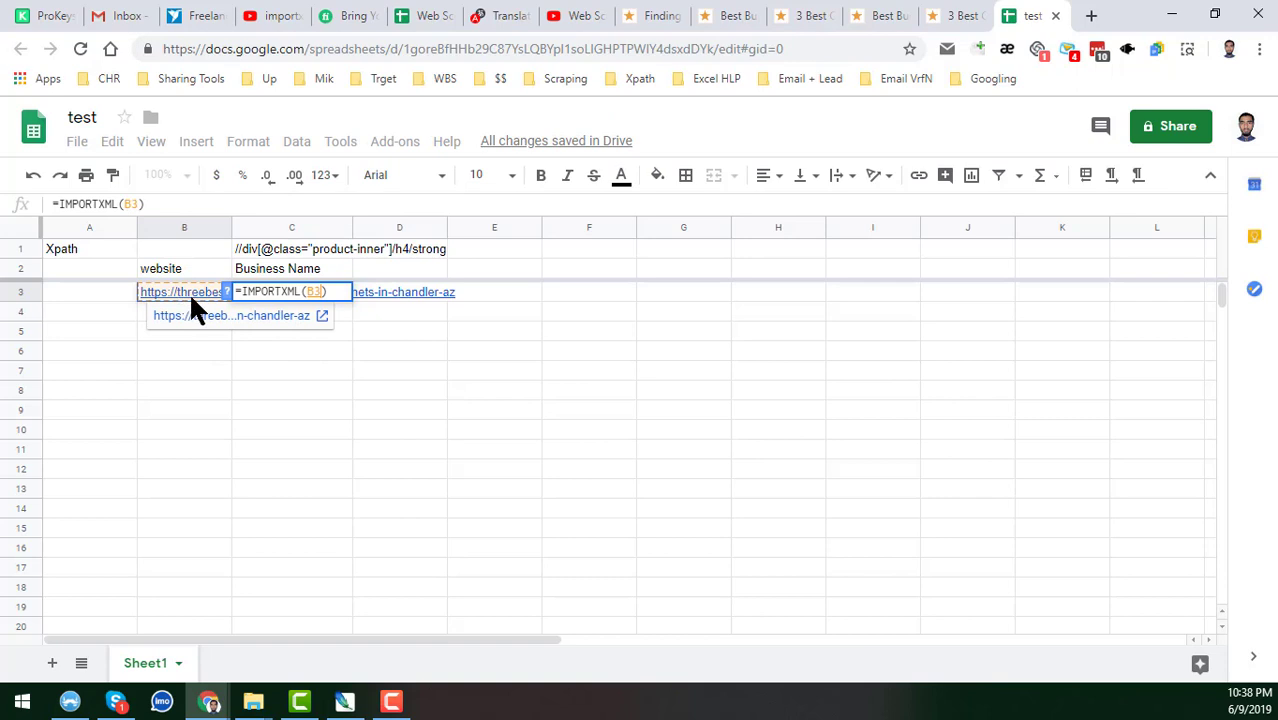
{"action": "type", "text": ","}
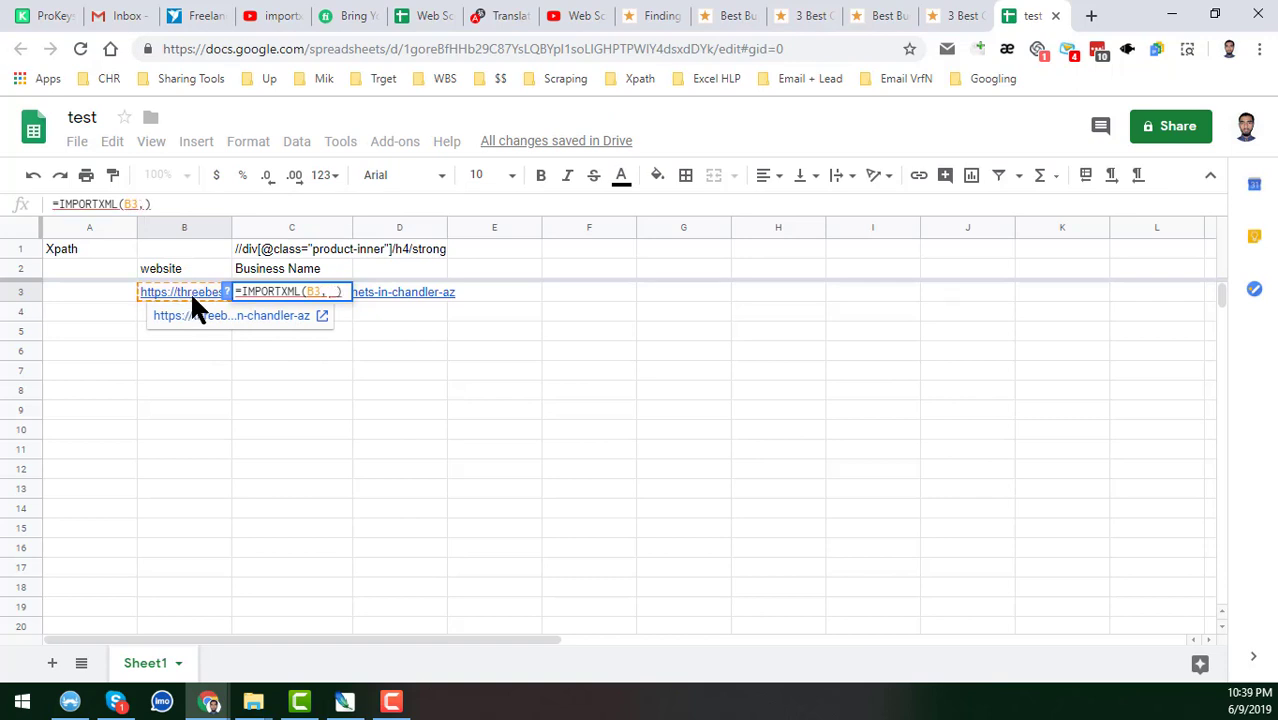
{"action": "left_click", "coordinate": [314, 250]}
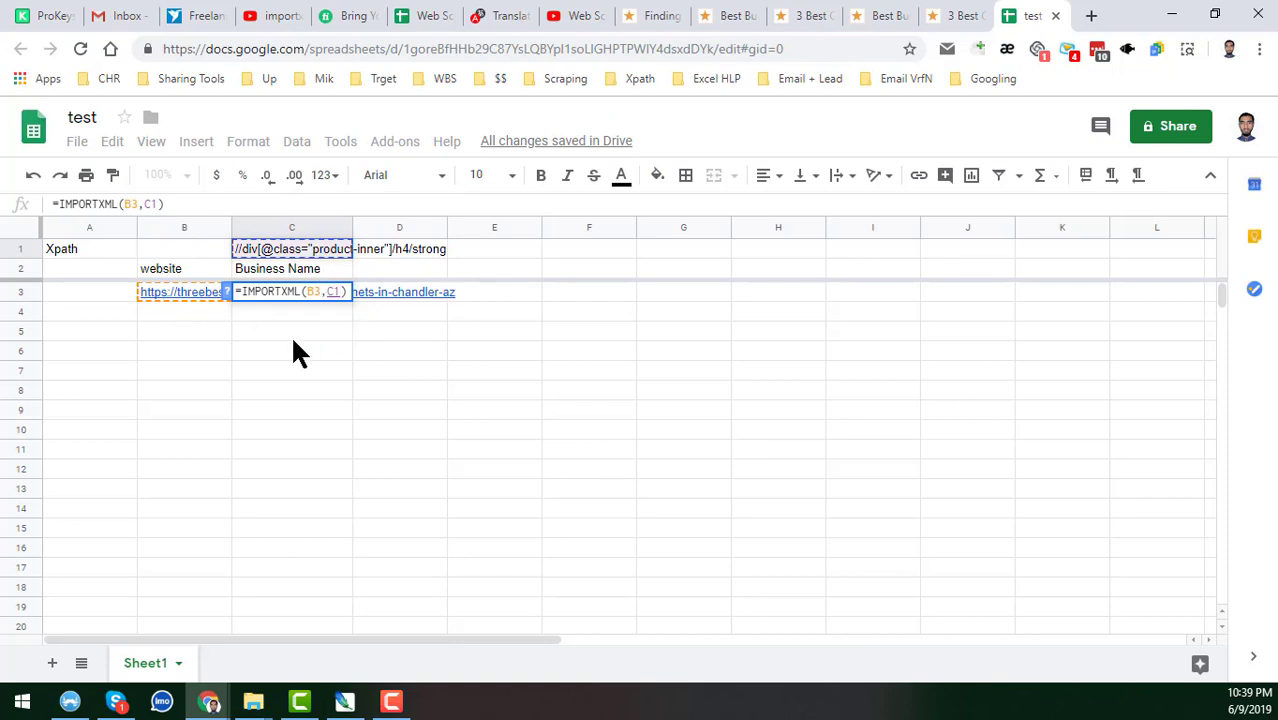
{"action": "key", "text": "Return"}
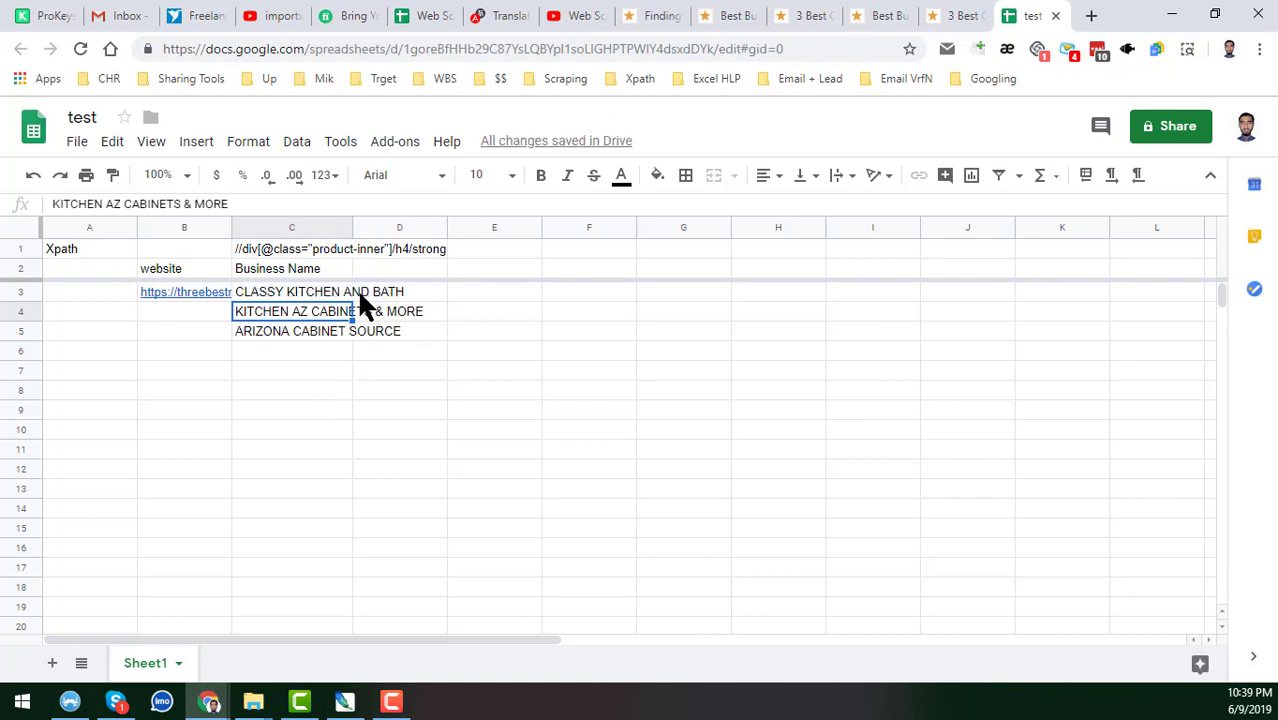
Widen column C for the names and set the whole sheet's text wrapping to Clip.
{"action": "left_click", "coordinate": [334, 293]}
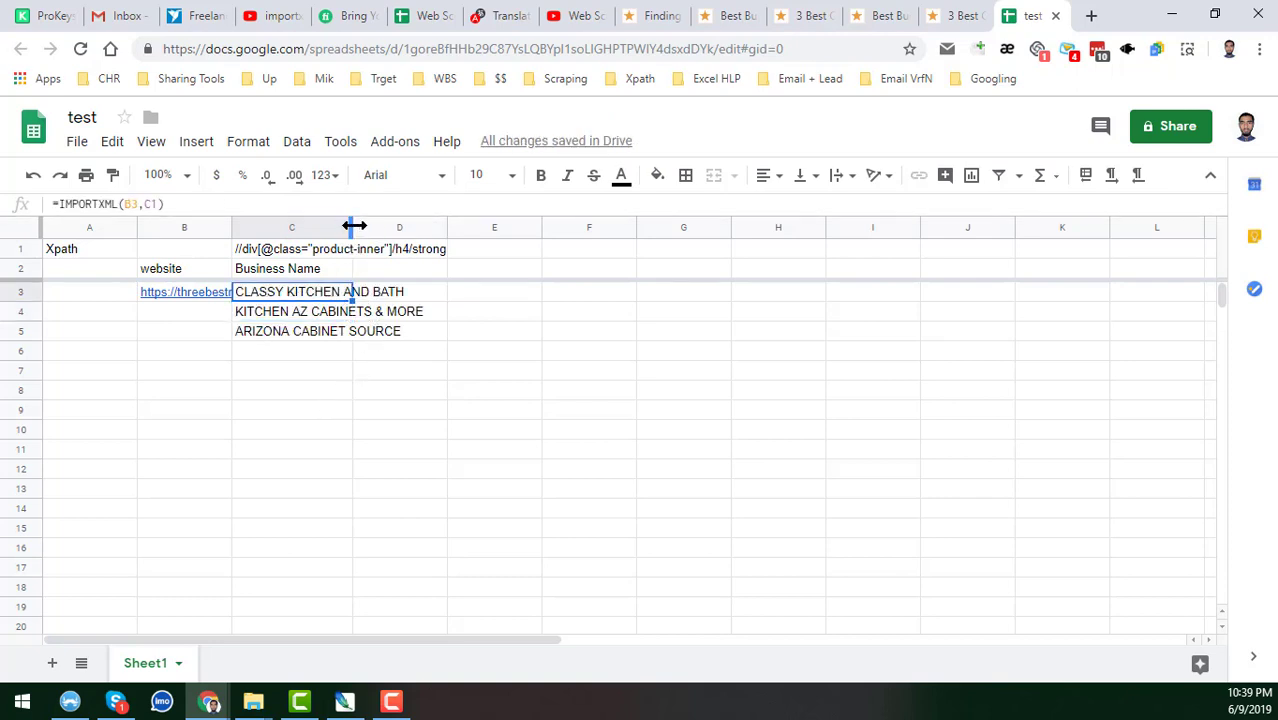
{"action": "left_click_drag", "start_coordinate": [350, 224], "coordinate": [441, 250]}
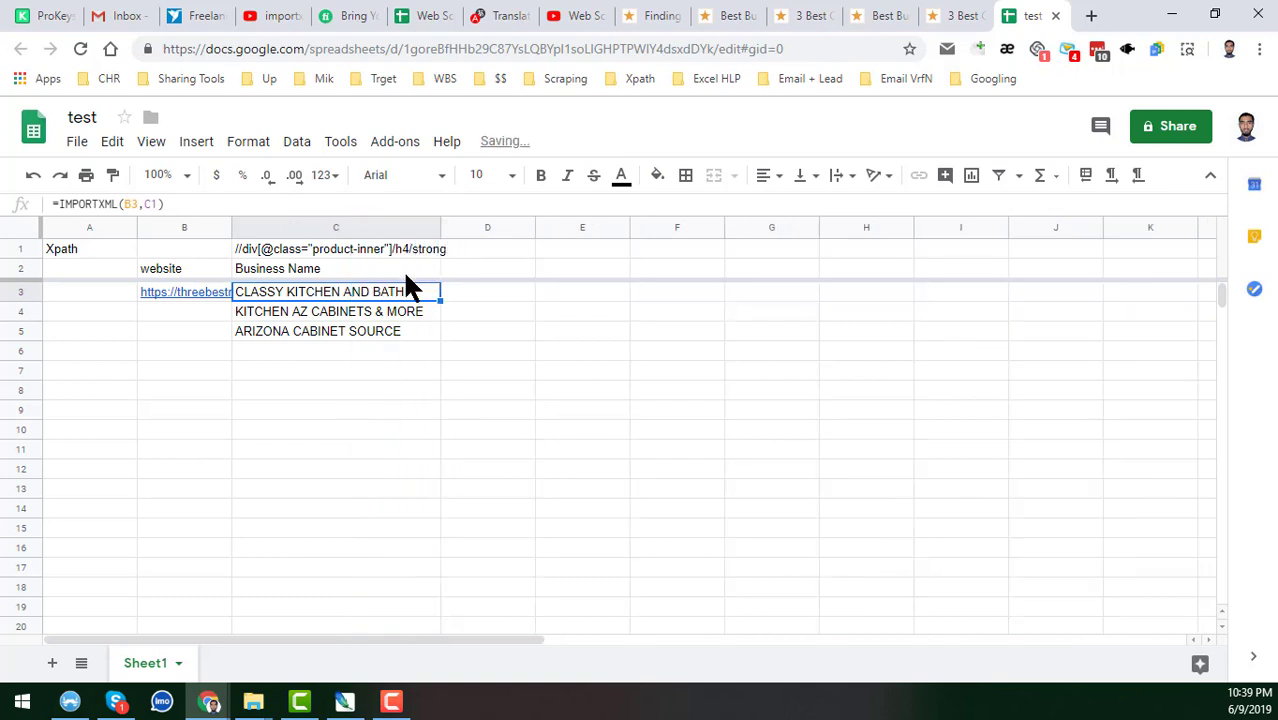
{"action": "left_click", "coordinate": [300, 331]}
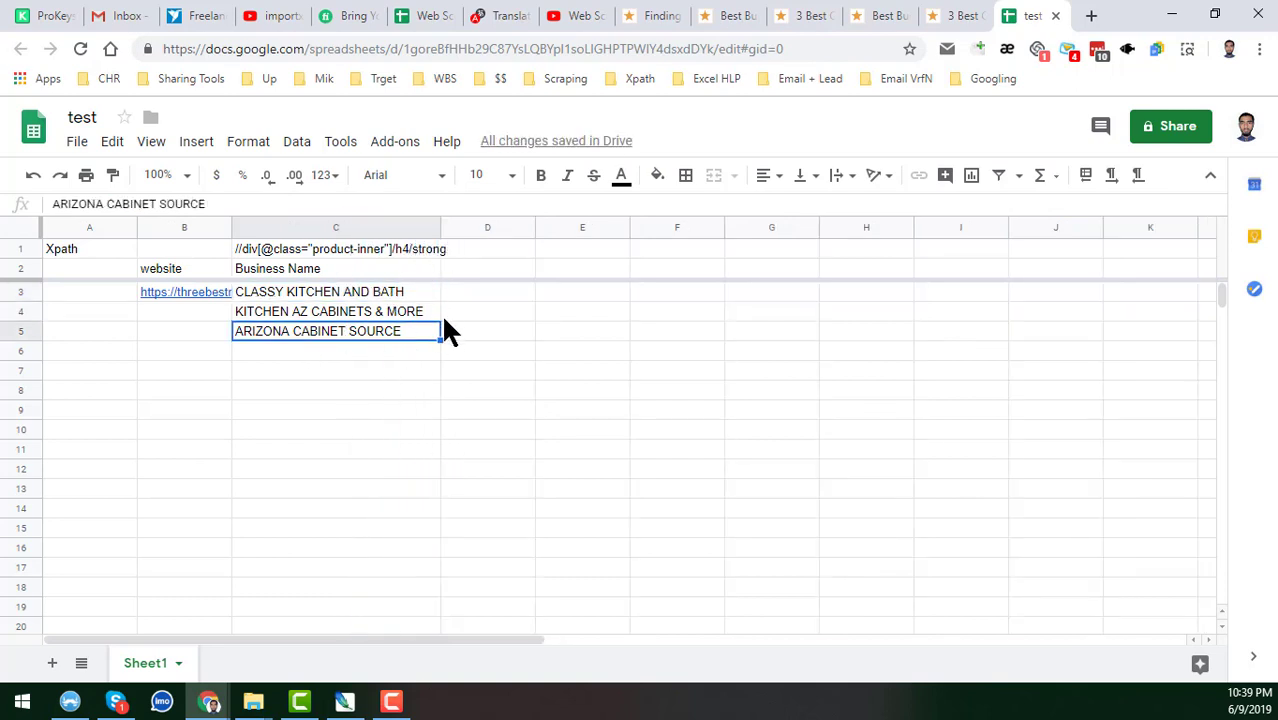
{"action": "left_click", "coordinate": [21, 227]}
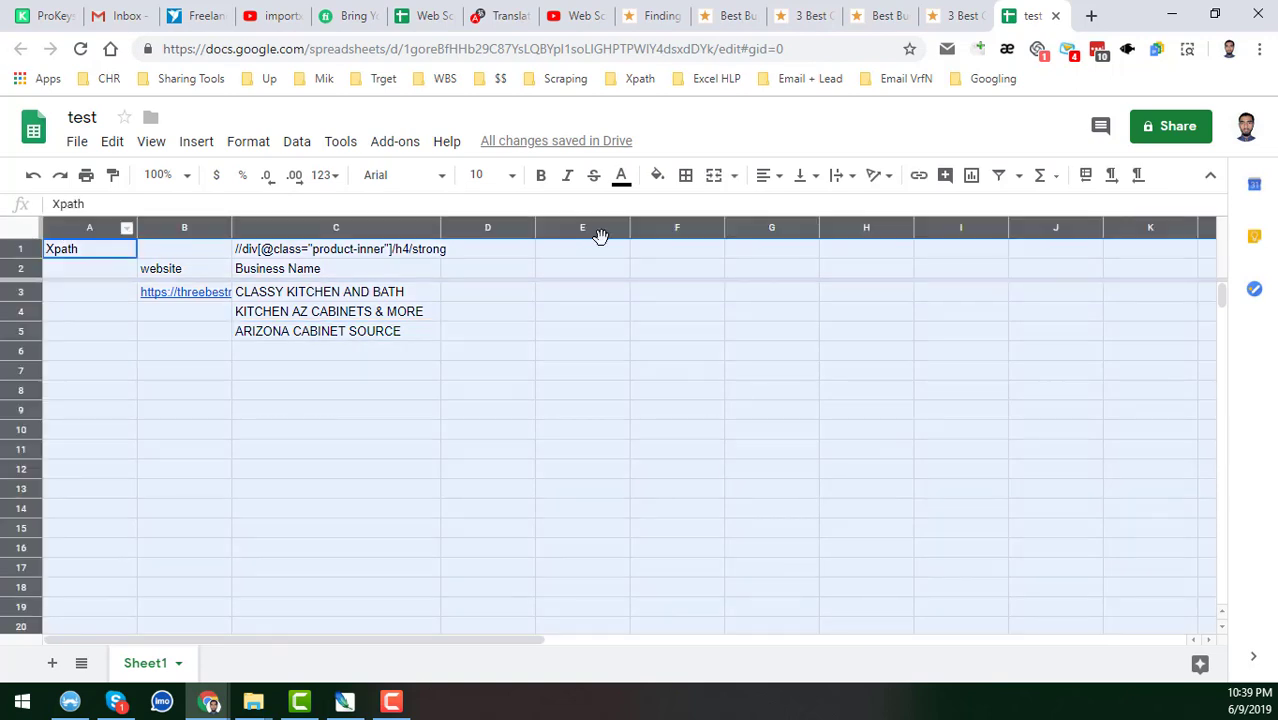
{"action": "left_click", "coordinate": [840, 177]}
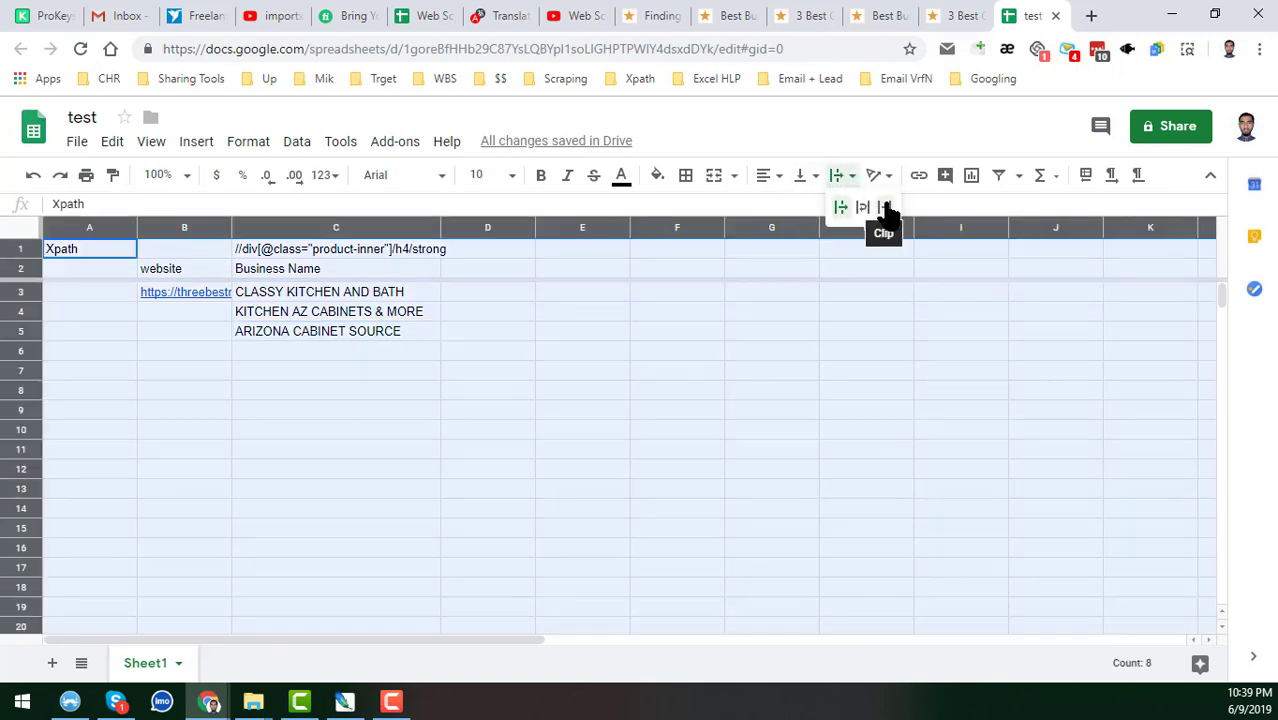
{"action": "left_click", "coordinate": [886, 209]}
{"action": "left_click", "coordinate": [411, 292]}
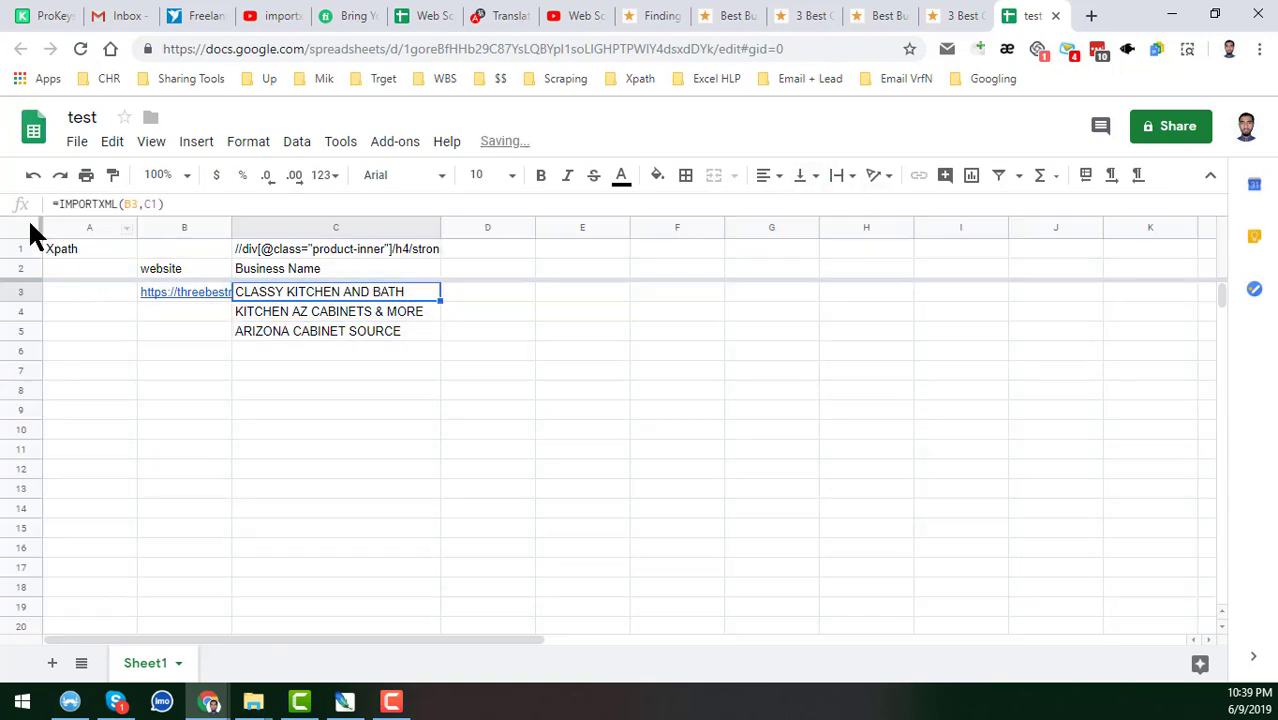
Apply All borders to every cell on the sheet.
{"action": "left_click", "coordinate": [29, 225]}
{"action": "left_click", "coordinate": [687, 180]}
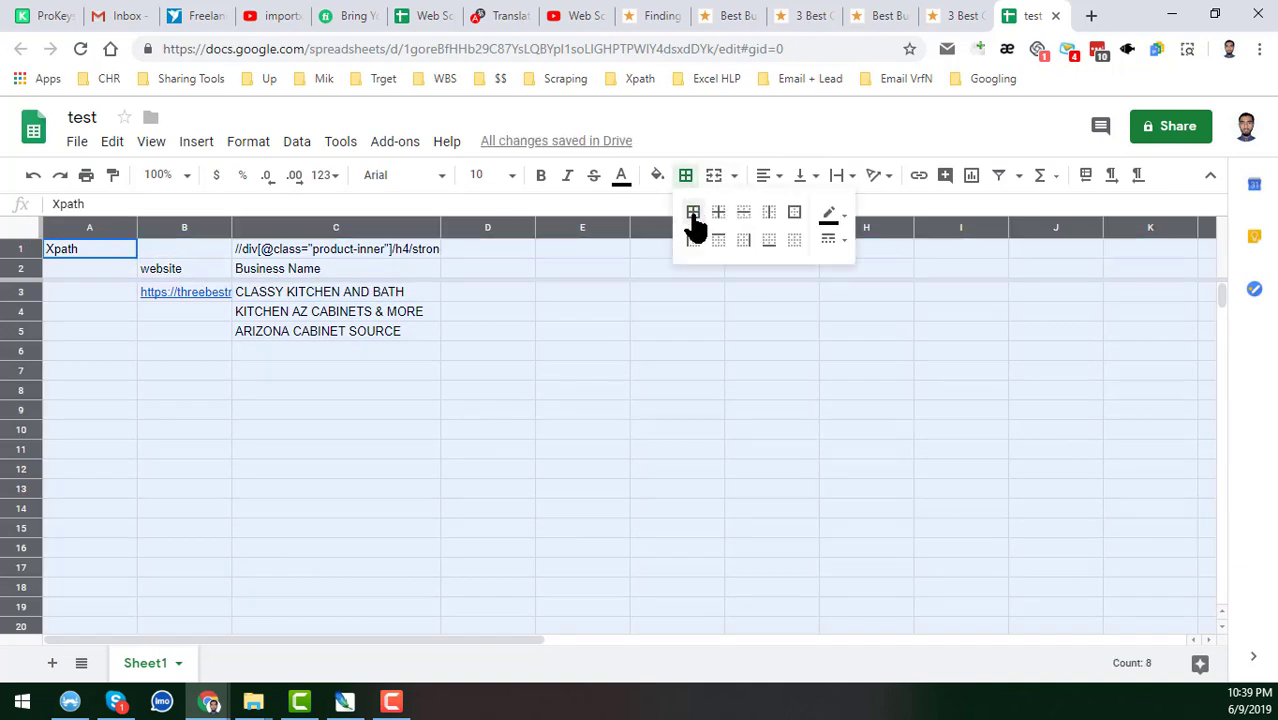
{"action": "left_click", "coordinate": [693, 214]}
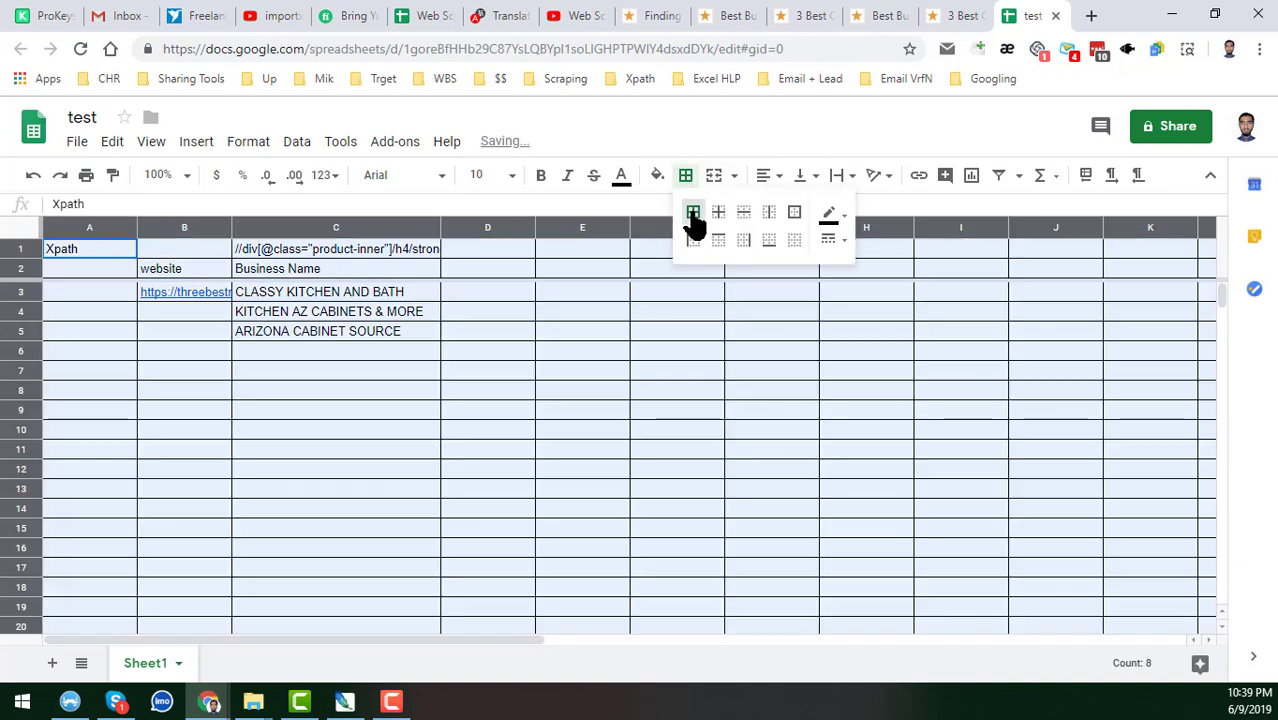
{"action": "left_click", "coordinate": [395, 291]}
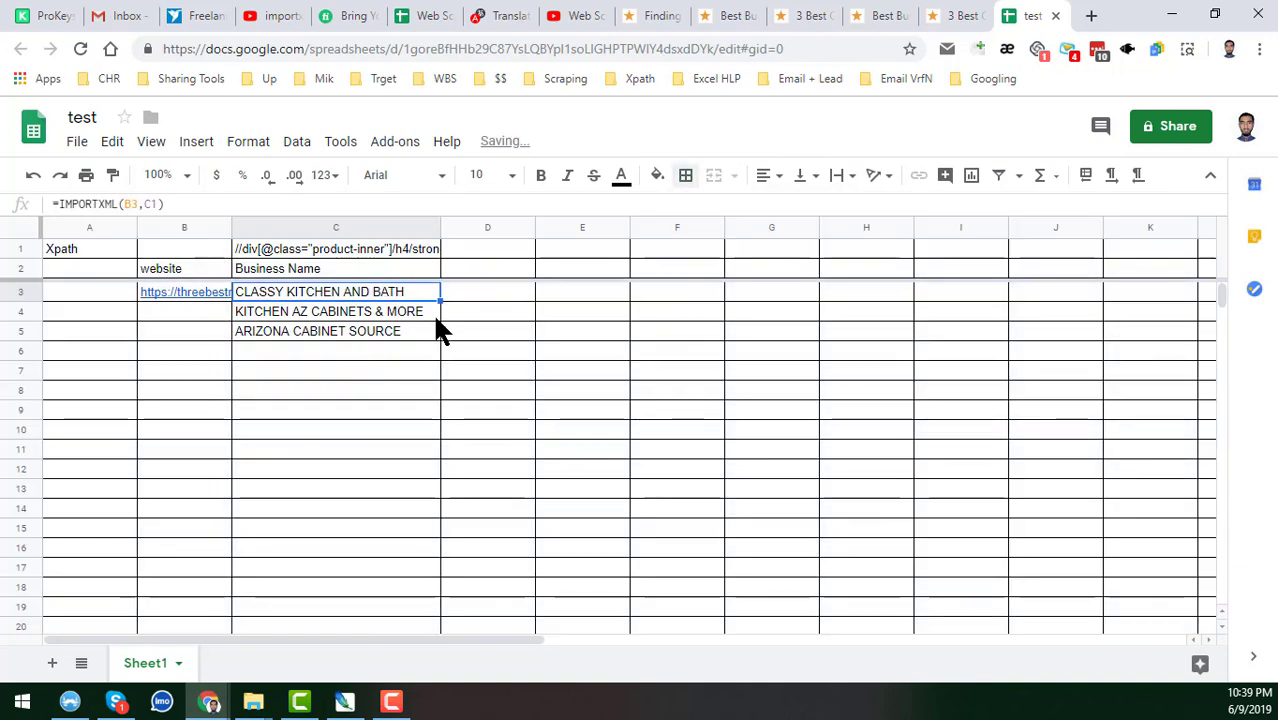
On the cabinets page, inspect the first business's address in DevTools.
{"action": "left_click", "coordinate": [360, 333]}
{"action": "left_click", "coordinate": [956, 14]}
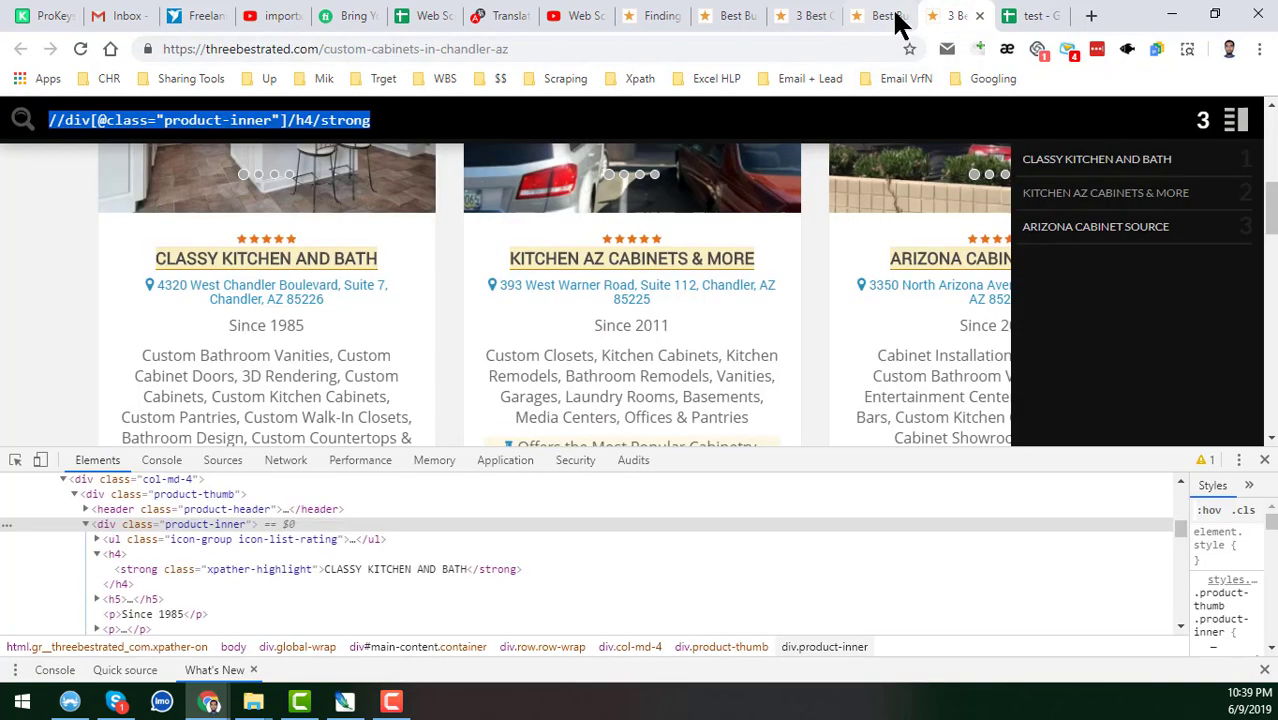
{"action": "left_click", "coordinate": [895, 20]}
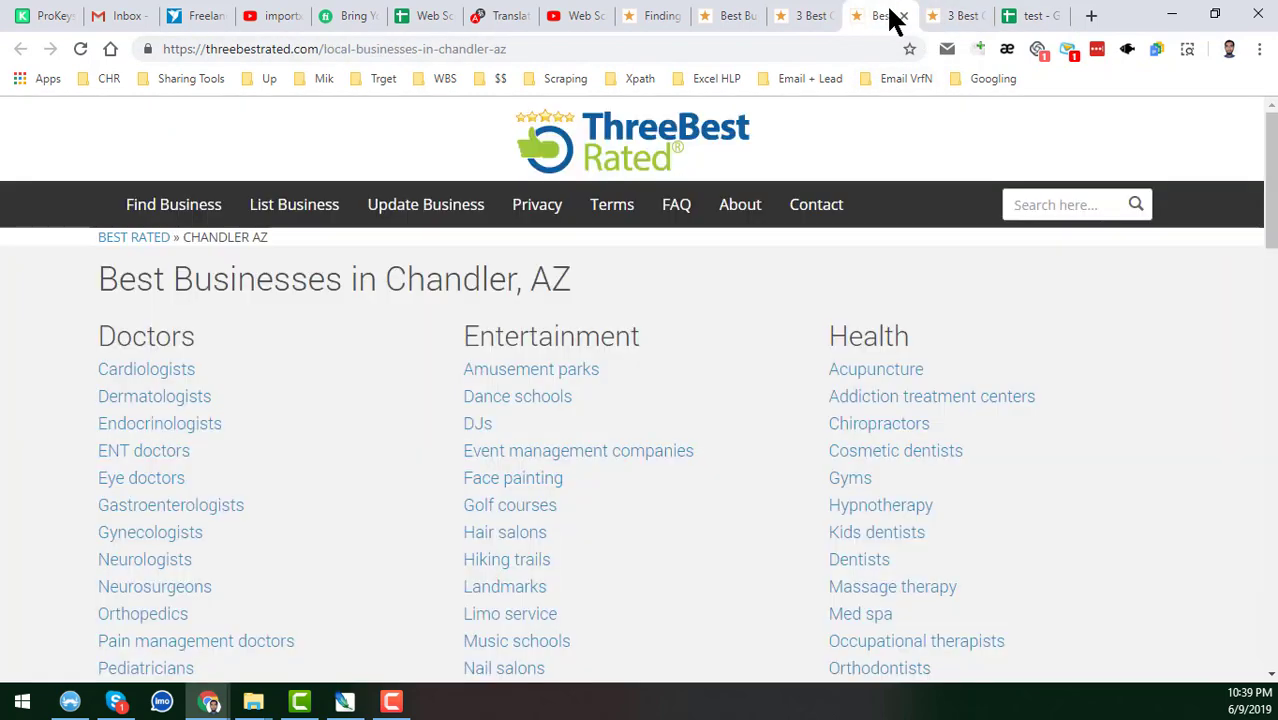
{"action": "left_click", "coordinate": [943, 15]}
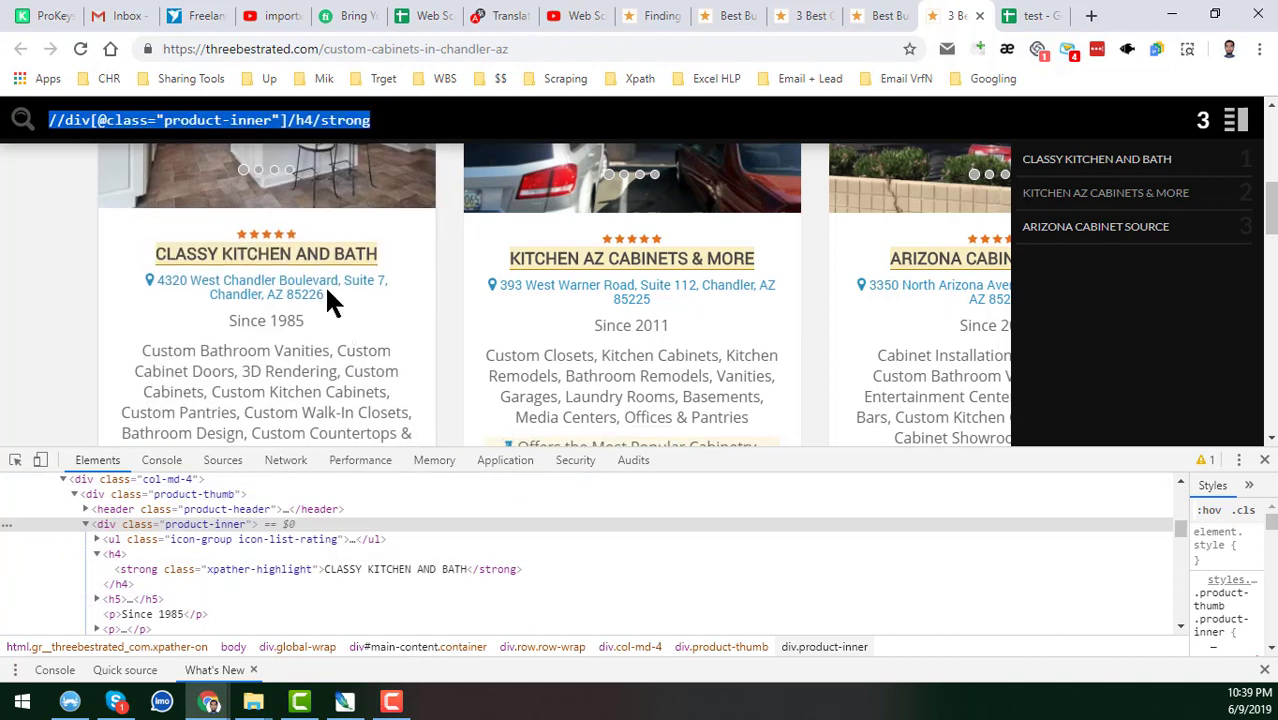
{"action": "right_click", "coordinate": [275, 284]}
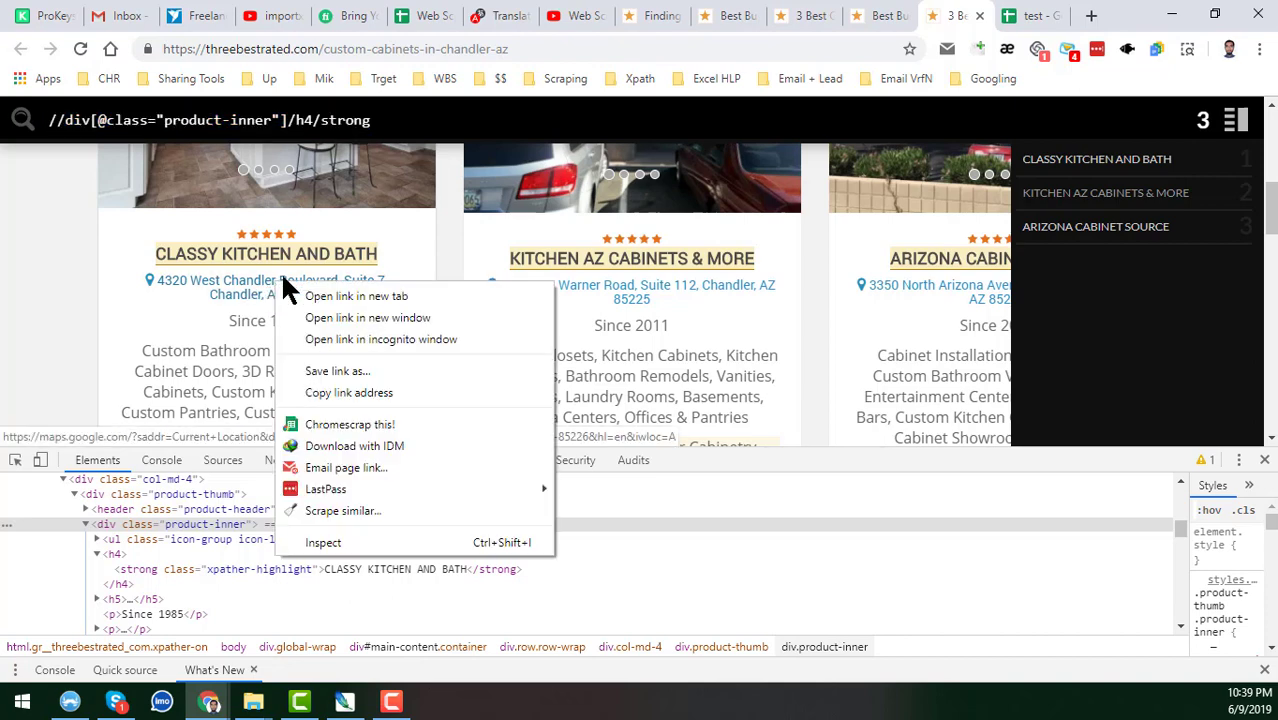
{"action": "left_click", "coordinate": [336, 543]}
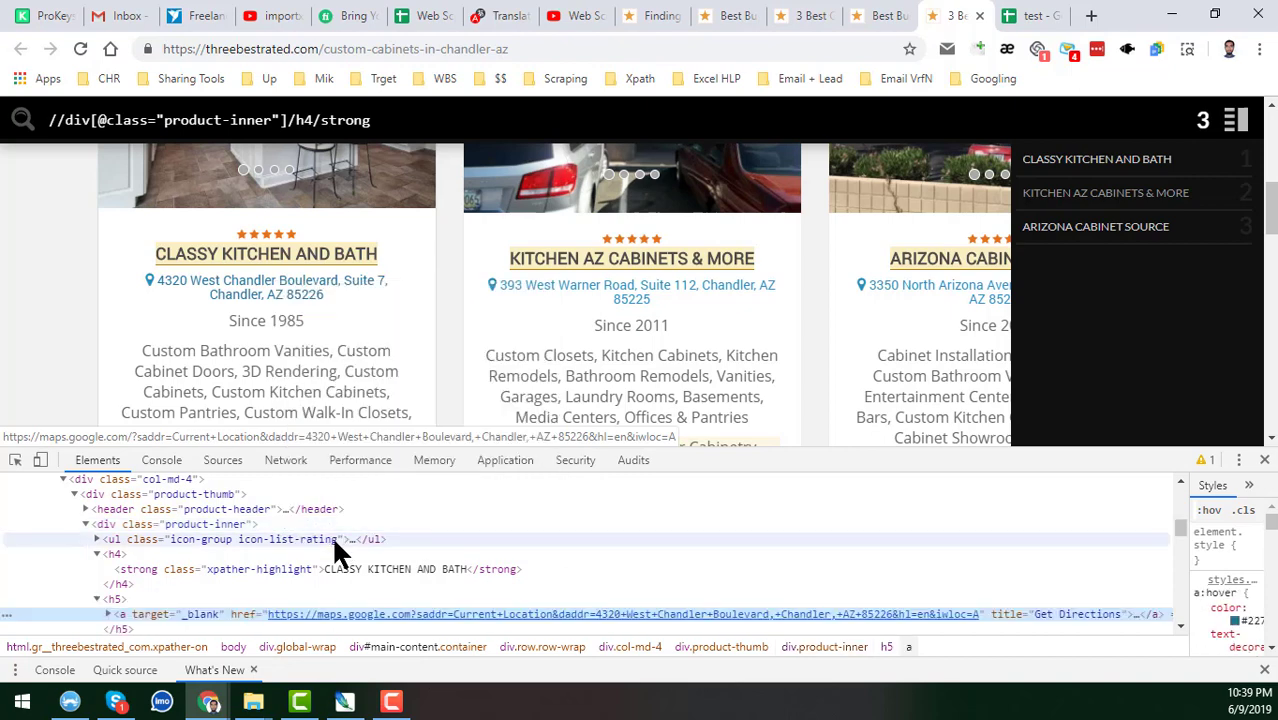
Expand the address link to reveal its text inside the h5, and enlarge the Elements panel.
{"action": "scroll", "coordinate": [392, 581], "scroll_direction": "down", "scroll_amount": 3}
{"action": "scroll", "coordinate": [394, 594], "scroll_direction": "up", "scroll_amount": 3}
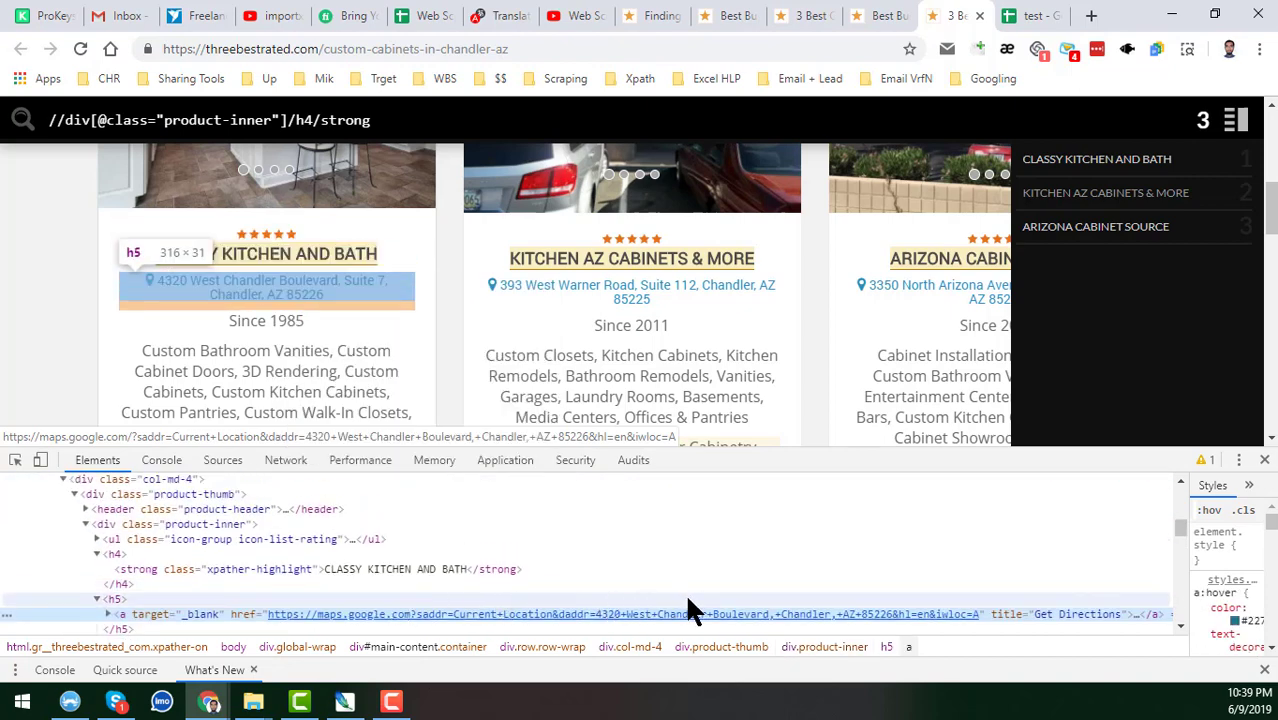
{"action": "scroll", "coordinate": [688, 610], "scroll_direction": "down", "scroll_amount": 3}
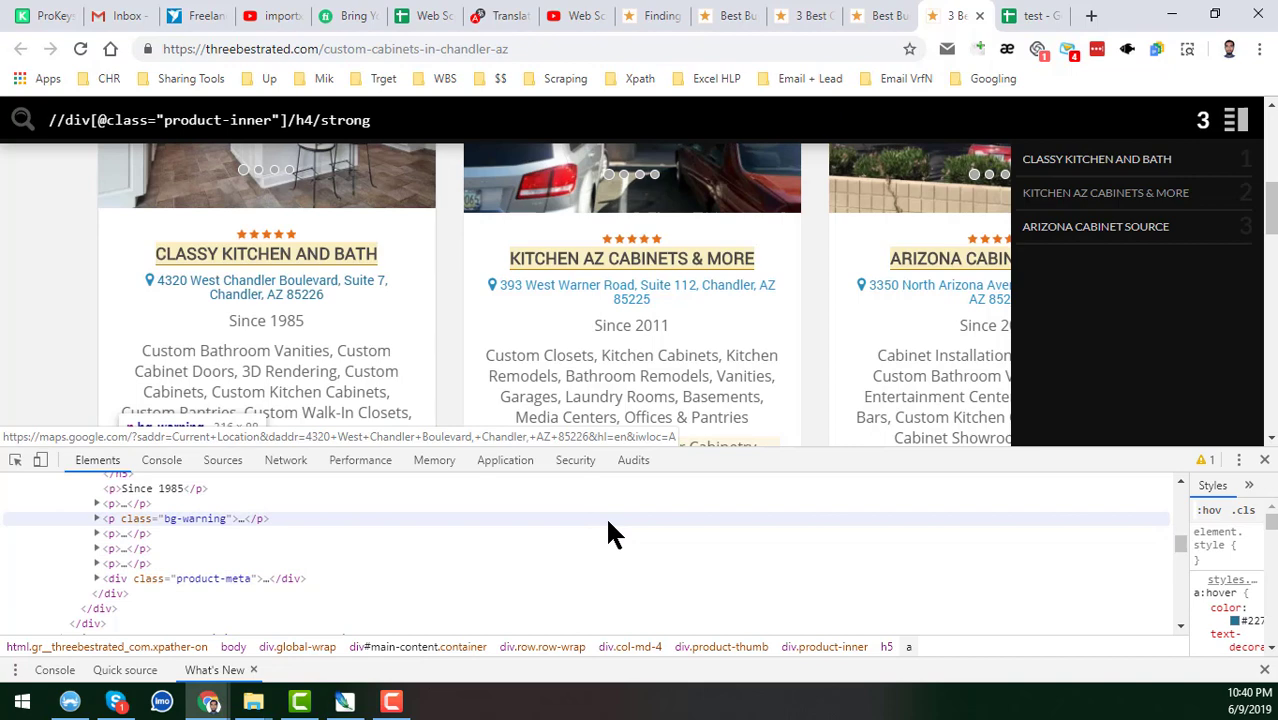
{"action": "scroll", "coordinate": [608, 521], "scroll_direction": "up", "scroll_amount": 3}
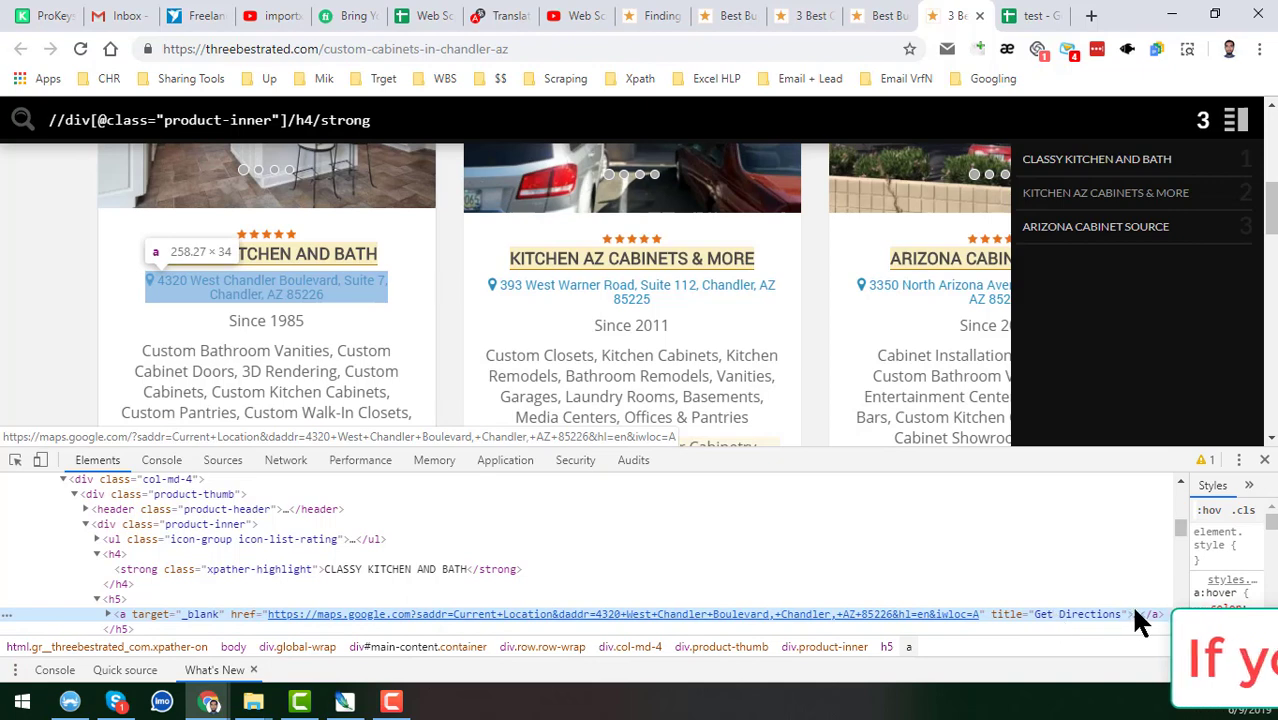
{"action": "key", "text": "Right"}
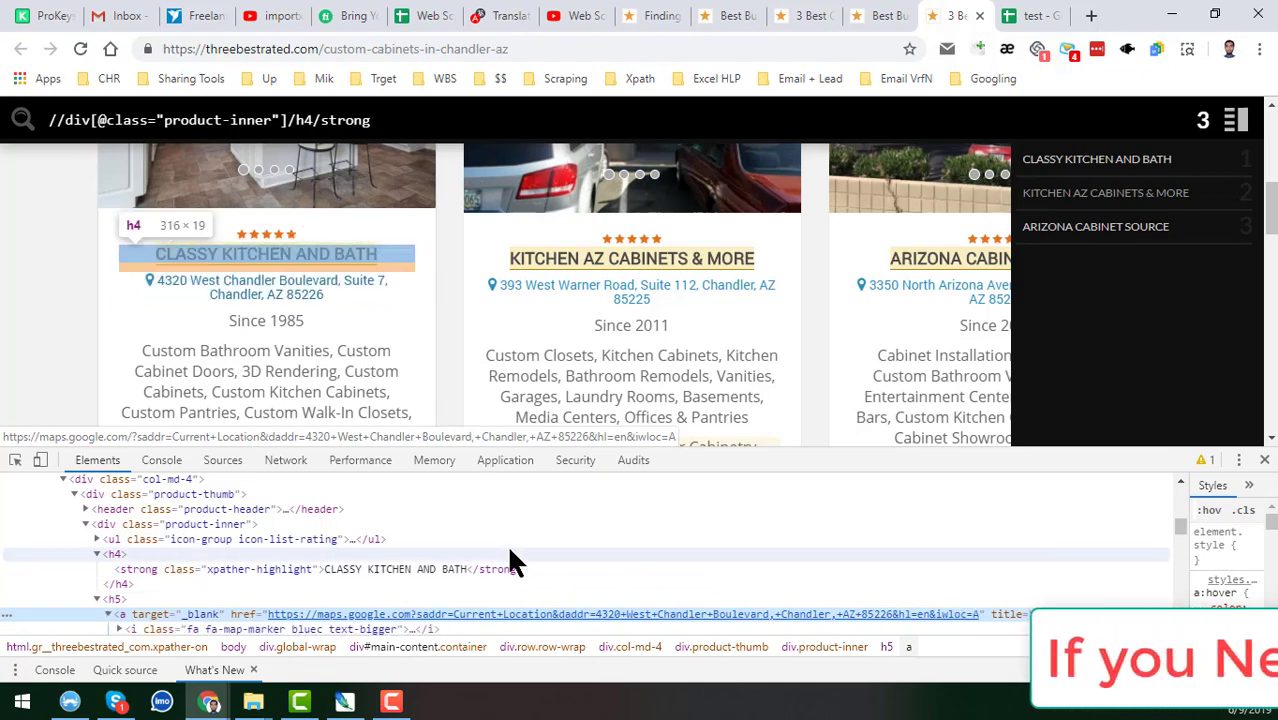
{"action": "scroll", "coordinate": [487, 543], "scroll_direction": "down", "scroll_amount": 3}
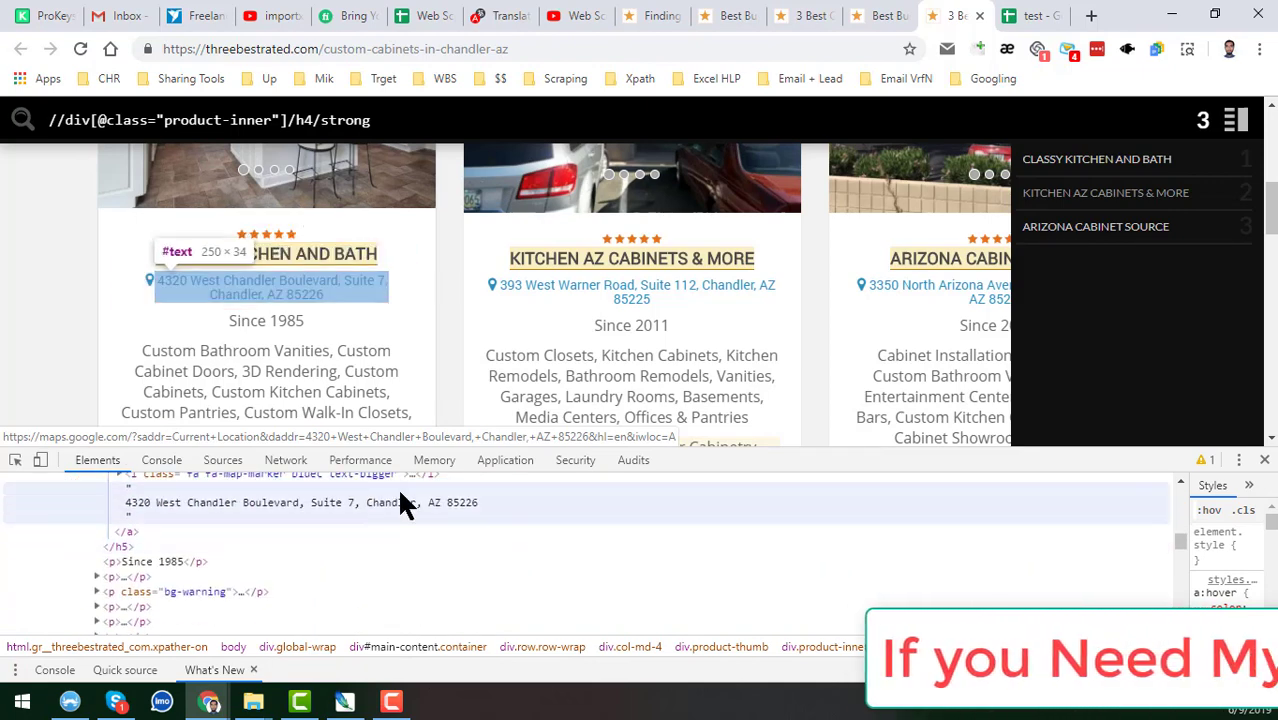
{"action": "left_click", "coordinate": [299, 497]}
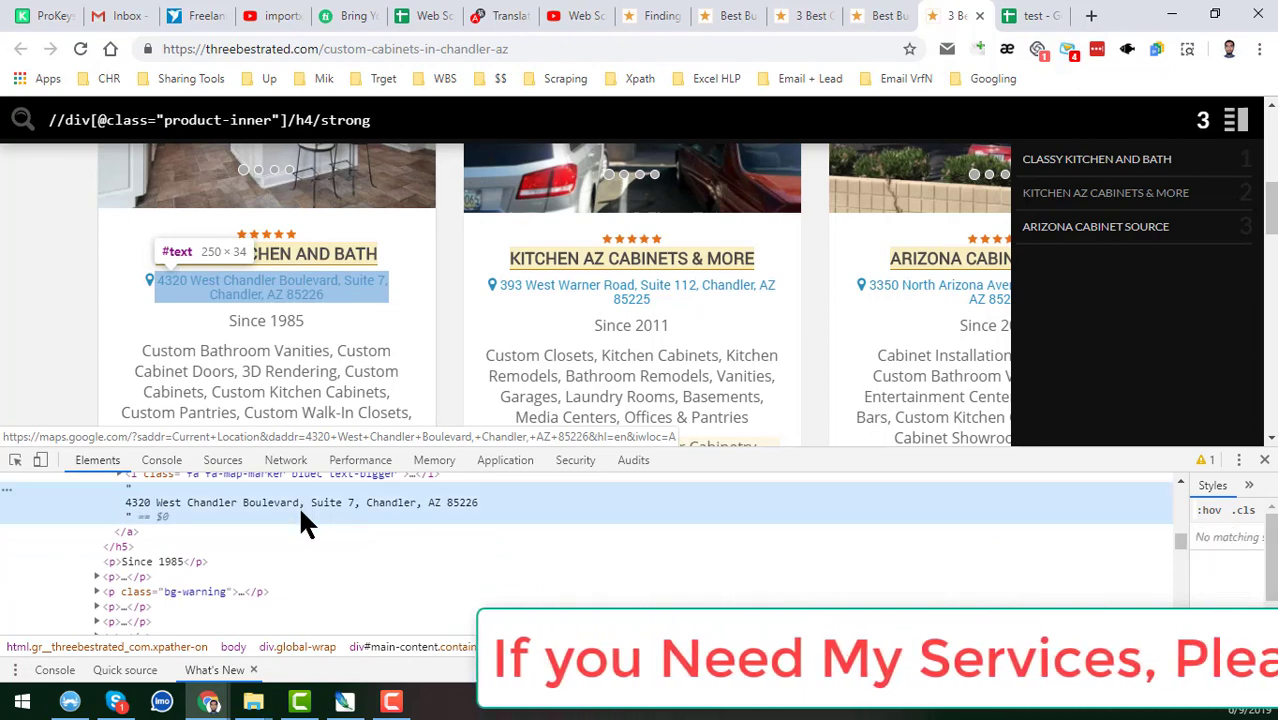
{"action": "left_click_drag", "start_coordinate": [723, 447], "coordinate": [727, 387]}
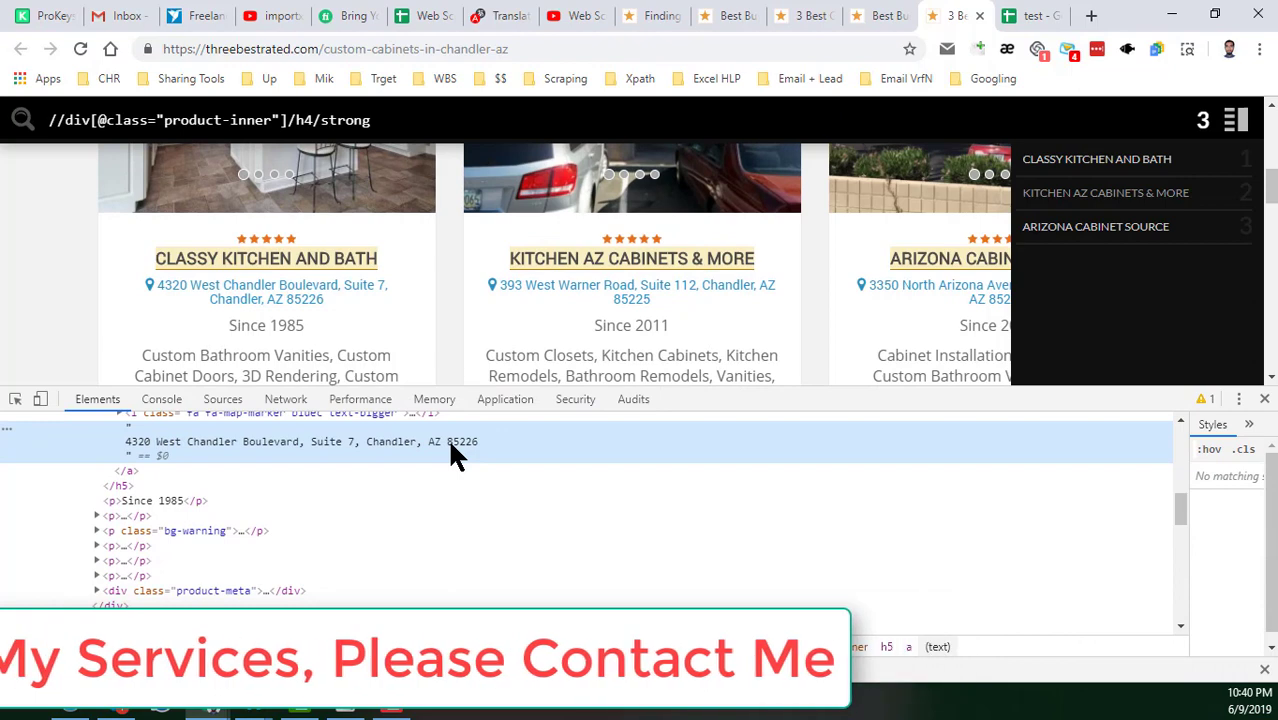
{"action": "scroll", "coordinate": [450, 447], "scroll_direction": "up", "scroll_amount": 3}
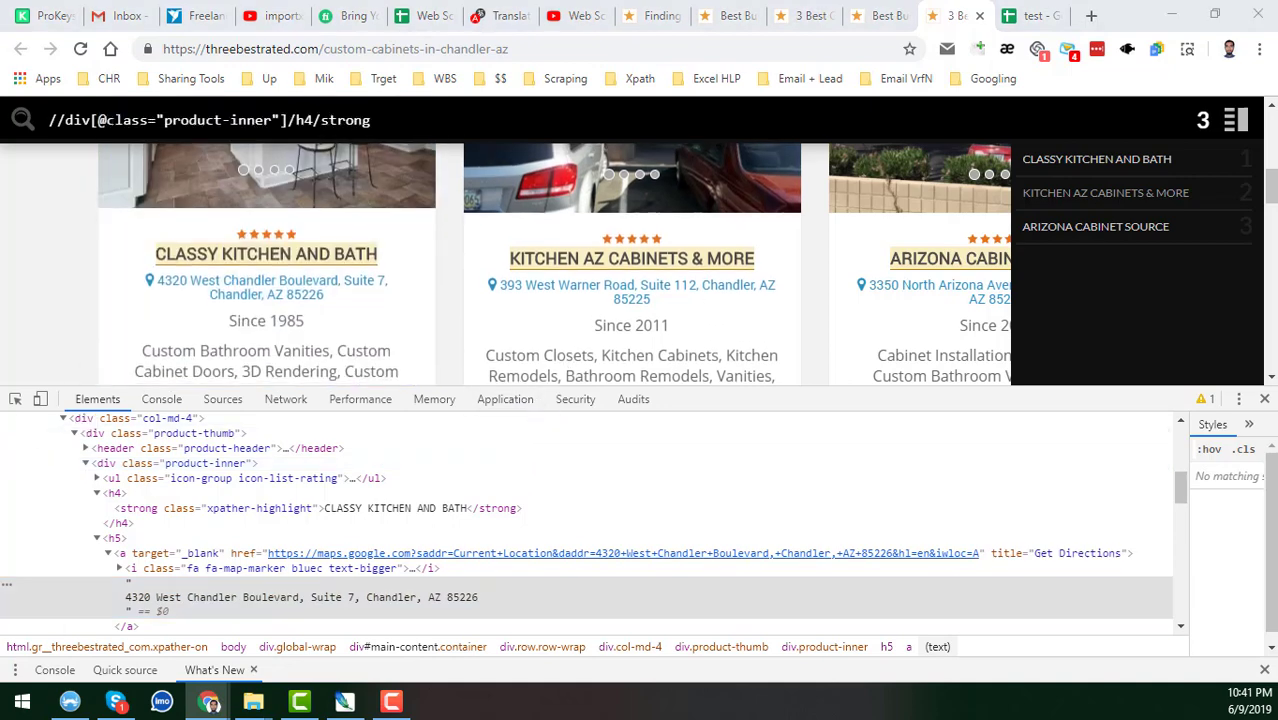
{"action": "left_click", "coordinate": [400, 120]}
{"action": "left_click", "coordinate": [400, 120]}
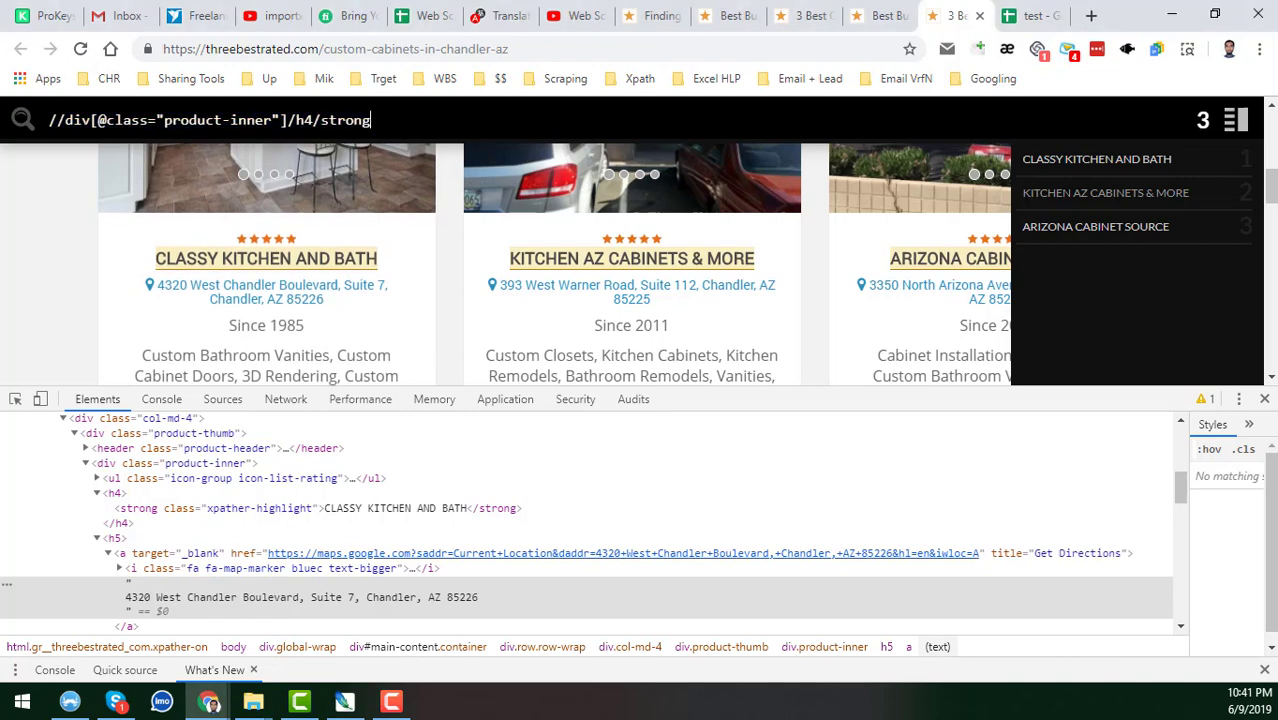
{"action": "left_click", "coordinate": [311, 120]}
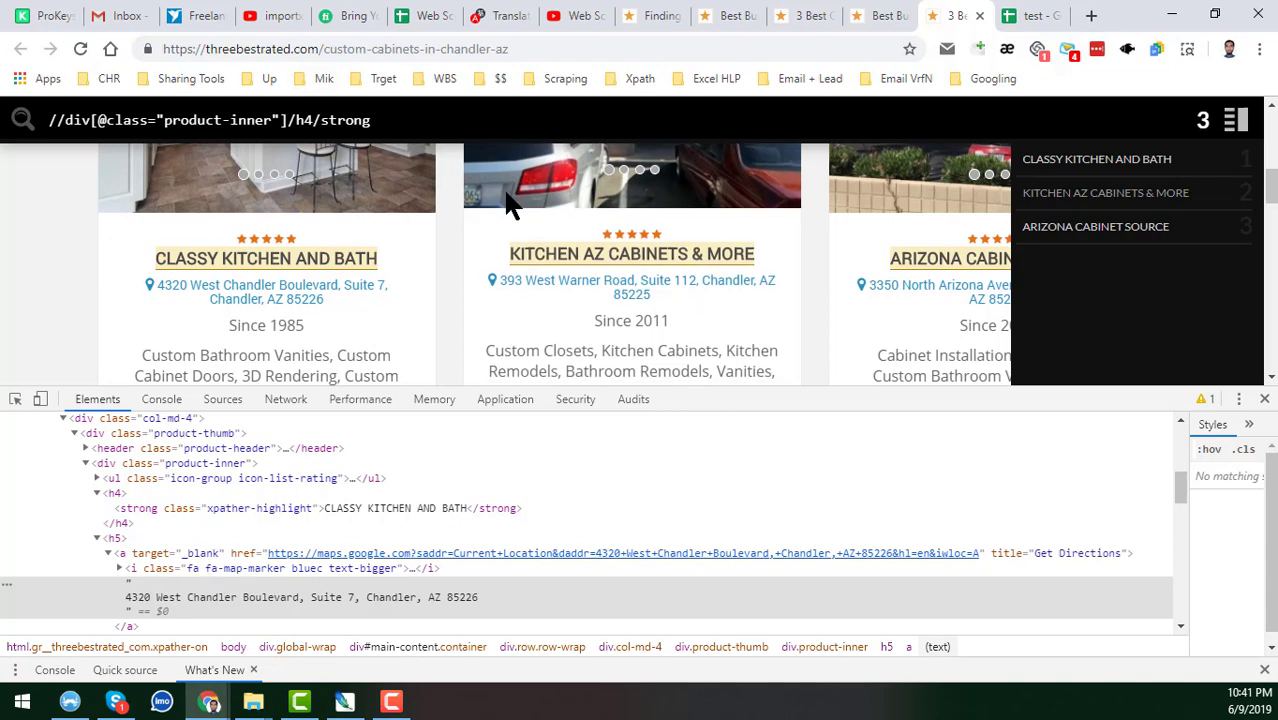
{"action": "key", "text": "BackSpace"}
{"action": "type", "text": "5"}
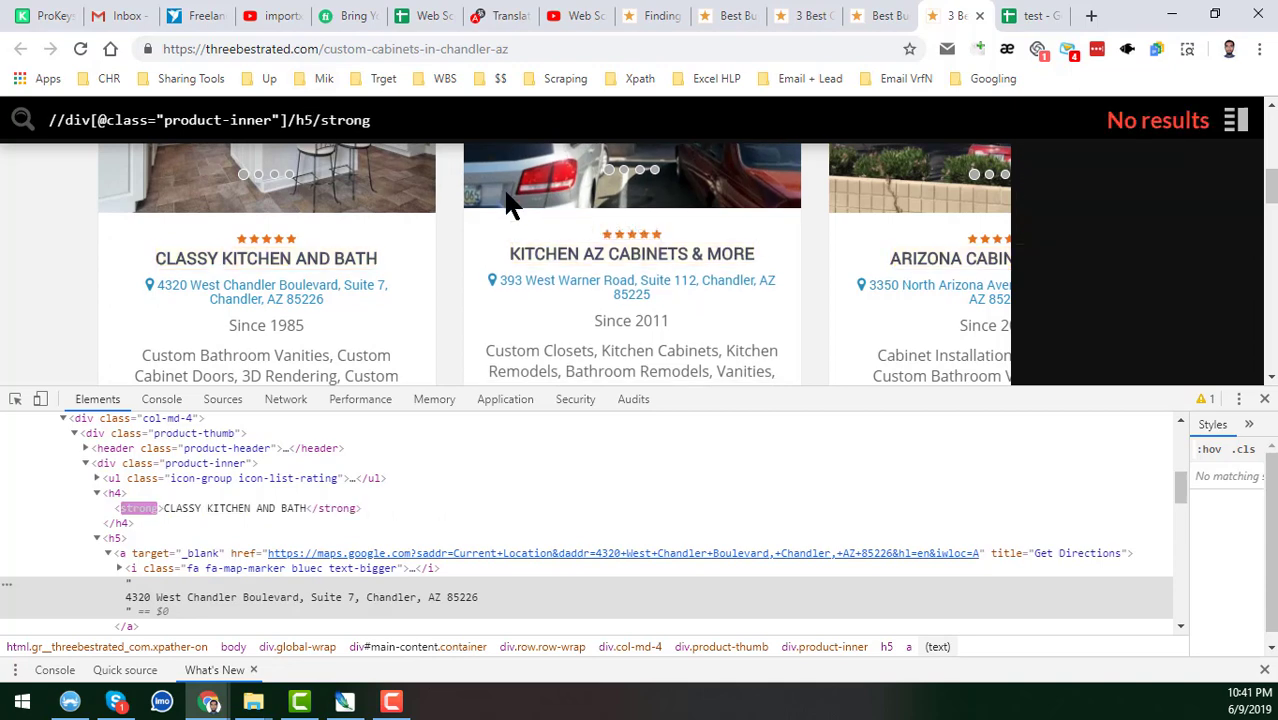
{"action": "double_click", "coordinate": [330, 120]}
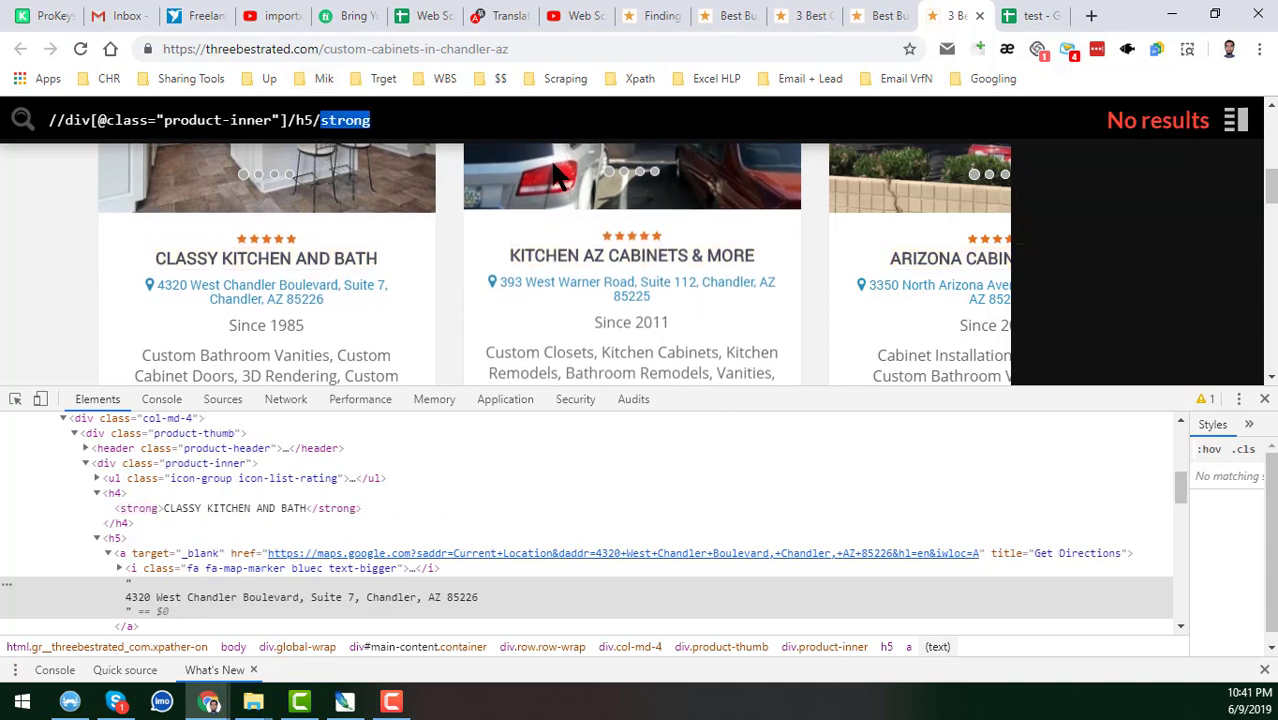
{"action": "key", "text": "BackSpace"}
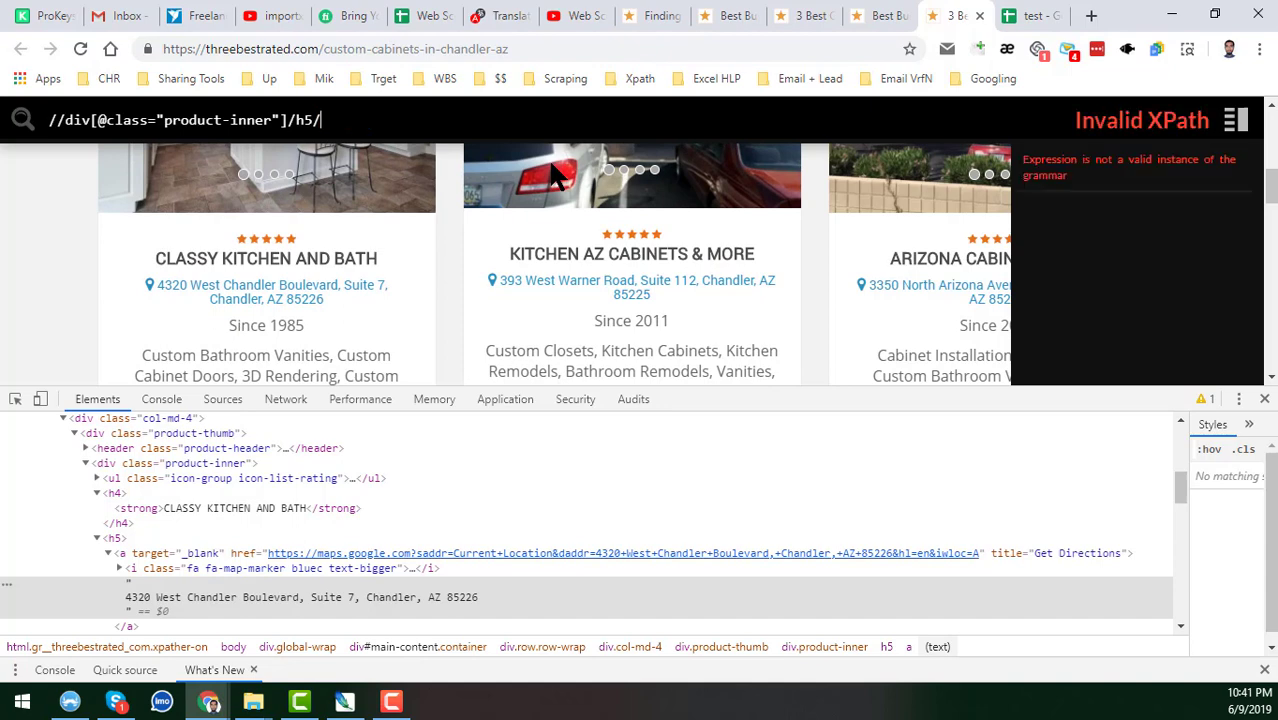
{"action": "type", "text": "a"}
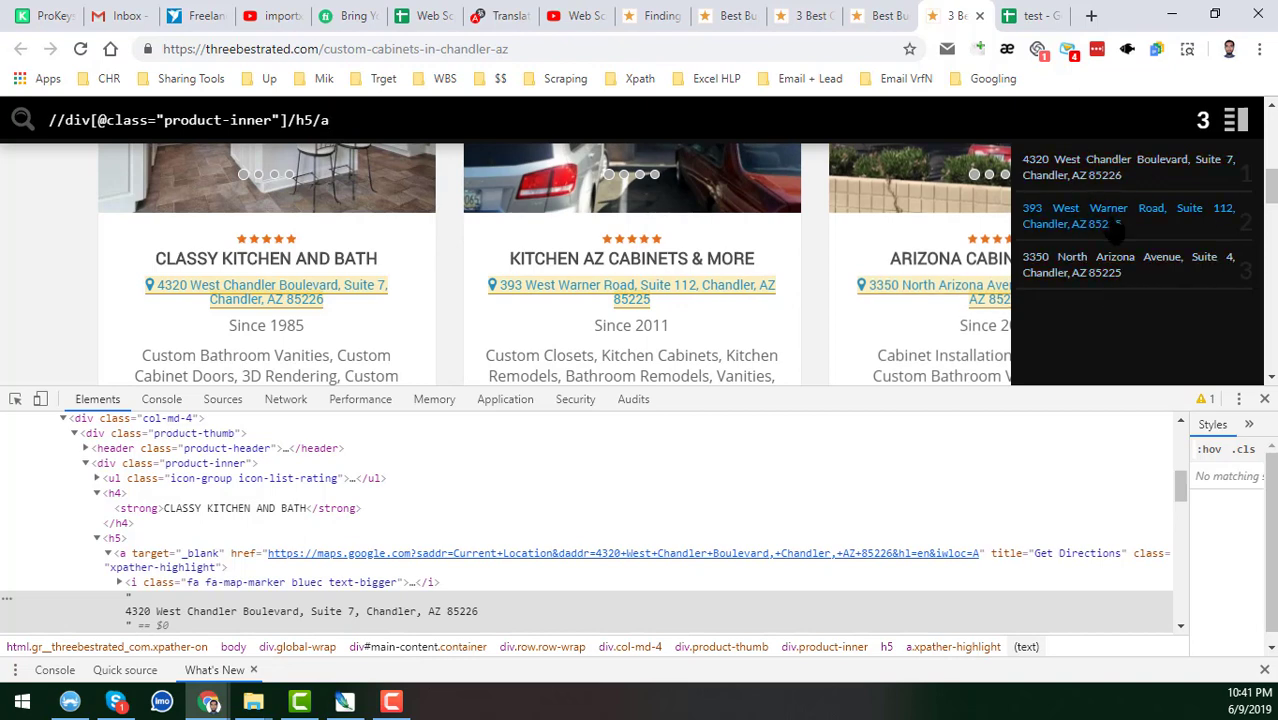
{"action": "key", "text": "ctrl+a"}
{"action": "key", "text": "ctrl+c"}
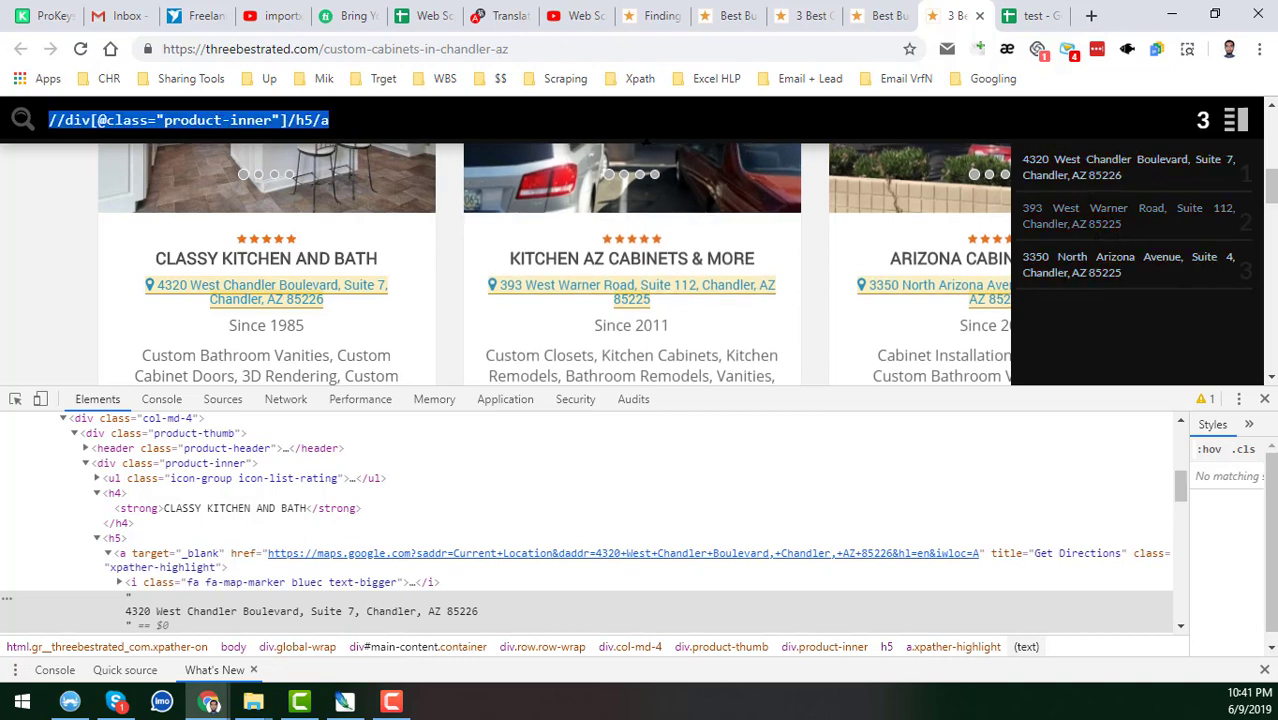
{"action": "left_click", "coordinate": [1036, 15]}
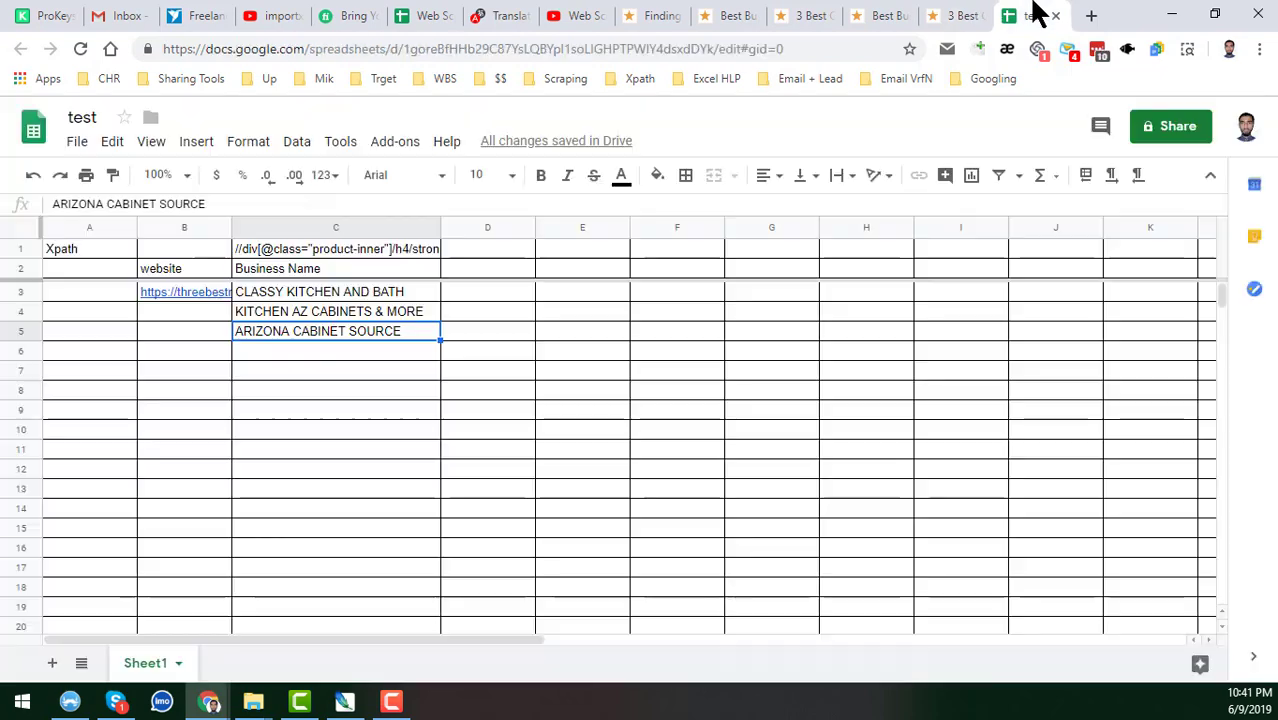
{"action": "left_click", "coordinate": [480, 250]}
{"action": "key", "text": "ctrl+v"}
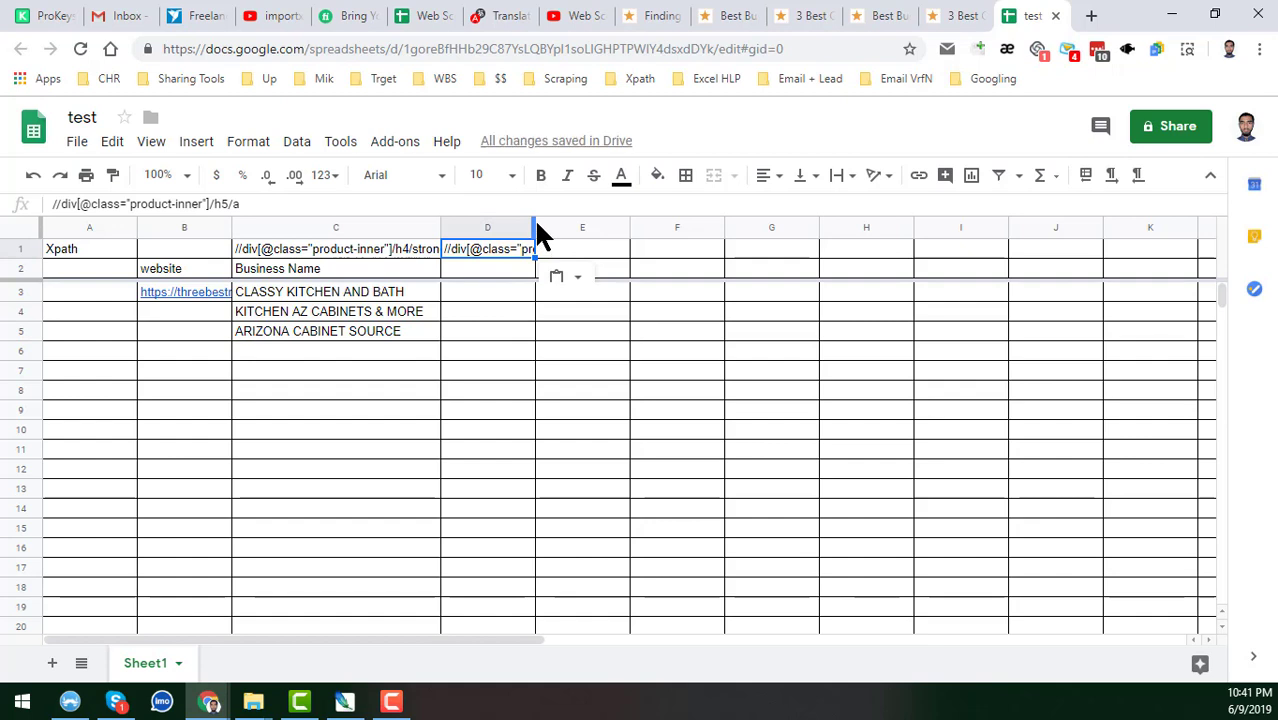
{"action": "left_click_drag", "start_coordinate": [536, 226], "coordinate": [628, 242]}
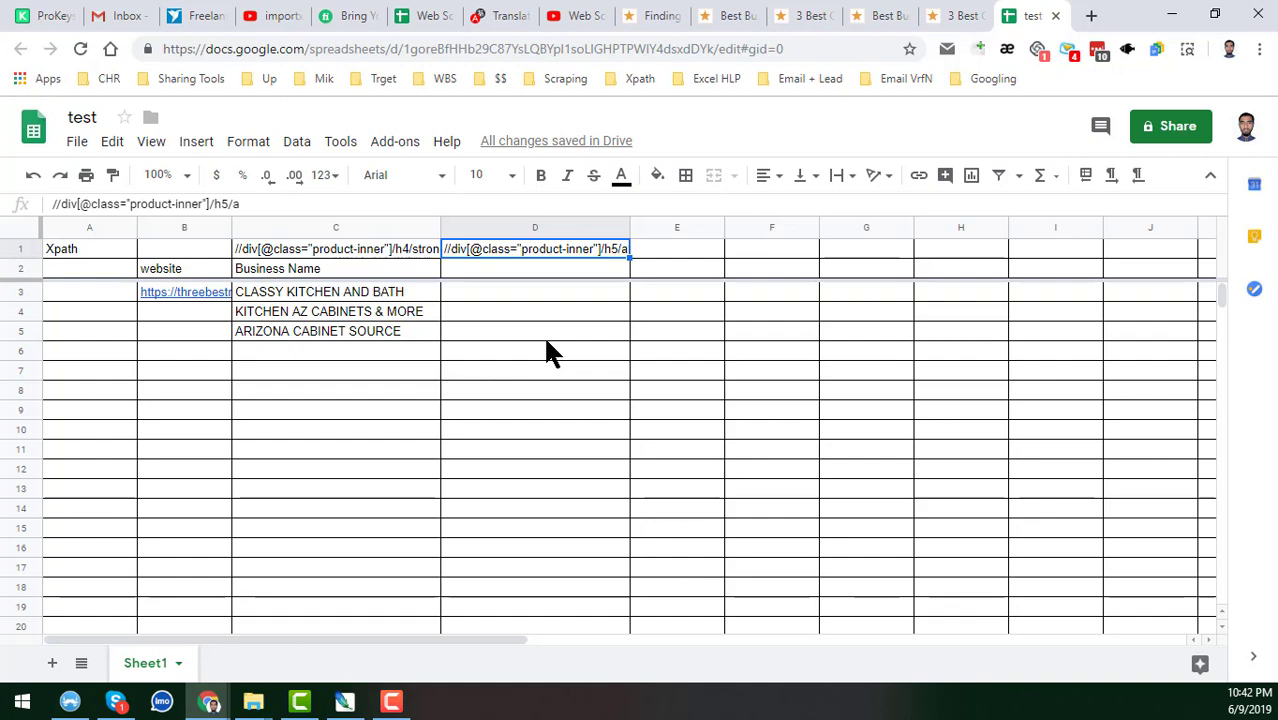
Head cell D2 'Address'.
{"action": "left_click", "coordinate": [488, 268]}
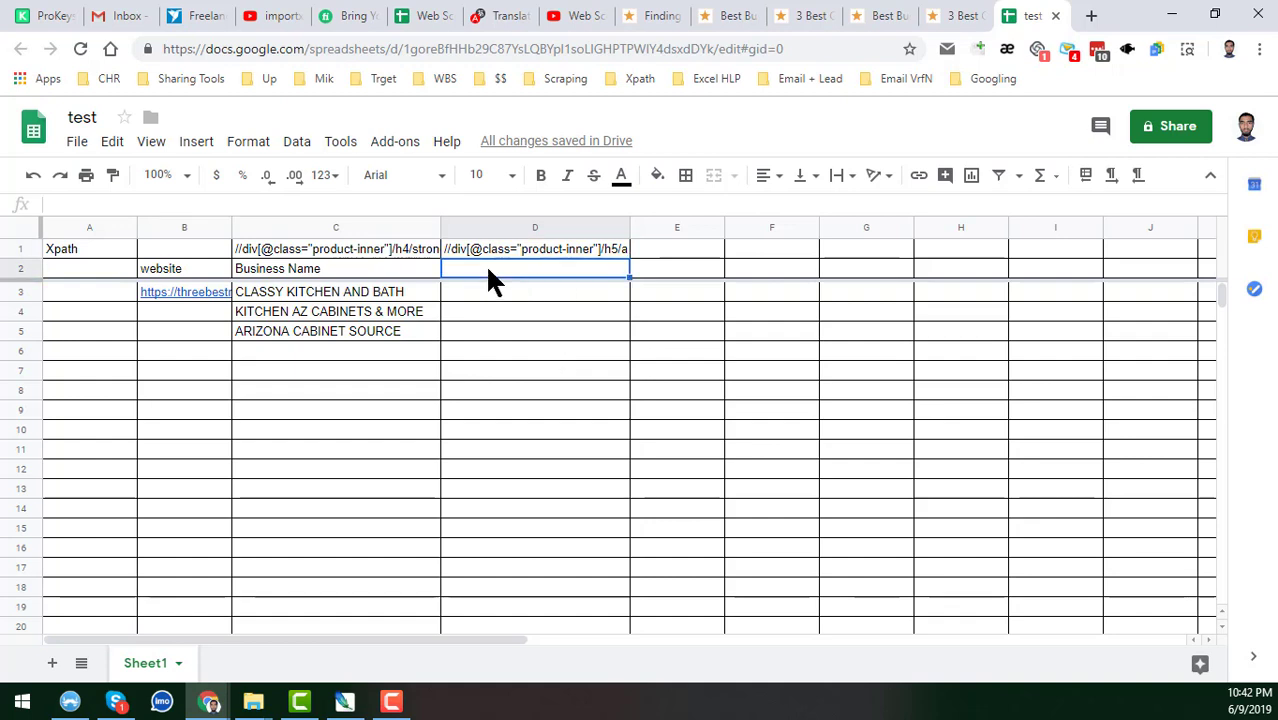
{"action": "type", "text": "Address"}
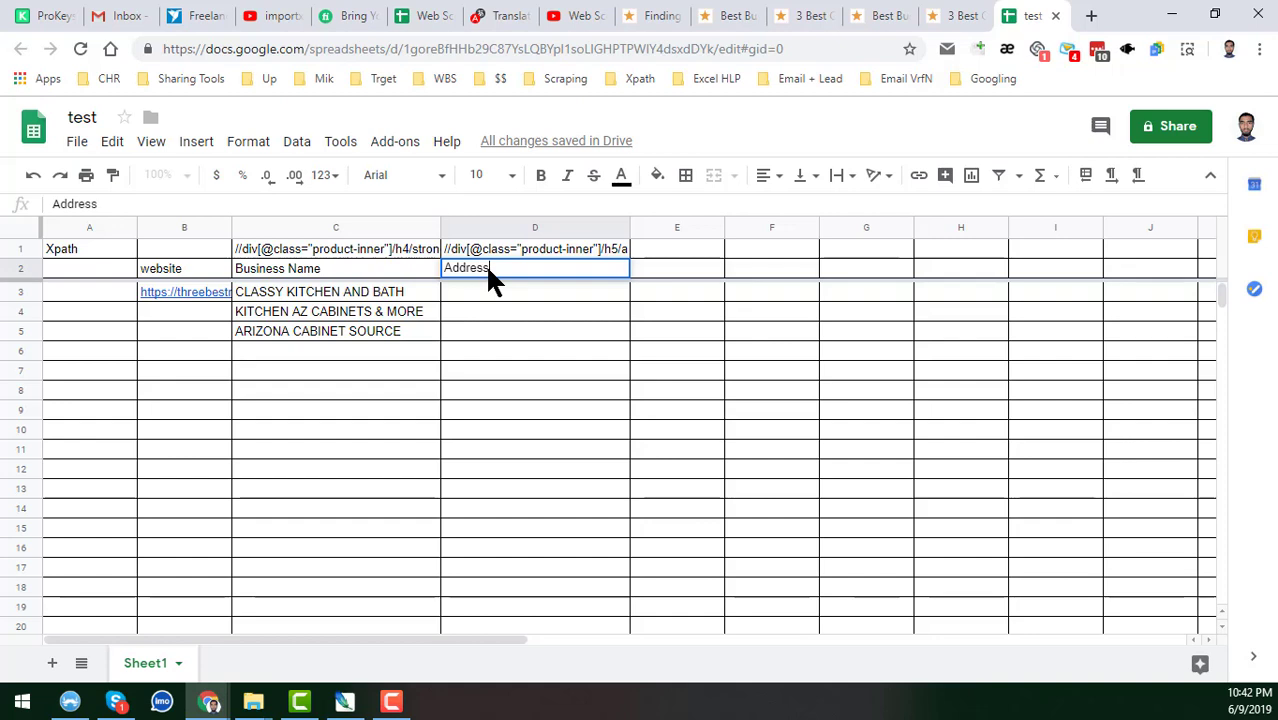
{"action": "key", "text": "Return"}
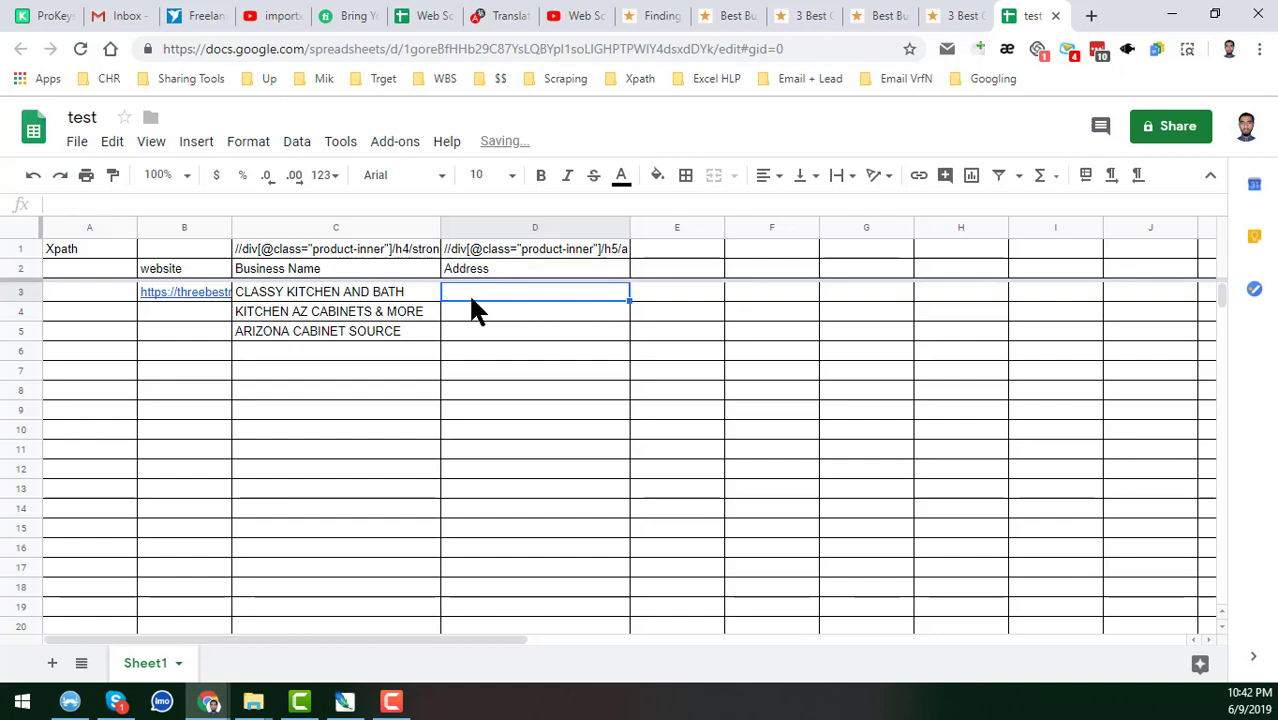
Copy the C3 formula into D3 and correct it to =IMPORTXML(B3,D1).
{"action": "left_click", "coordinate": [396, 292]}
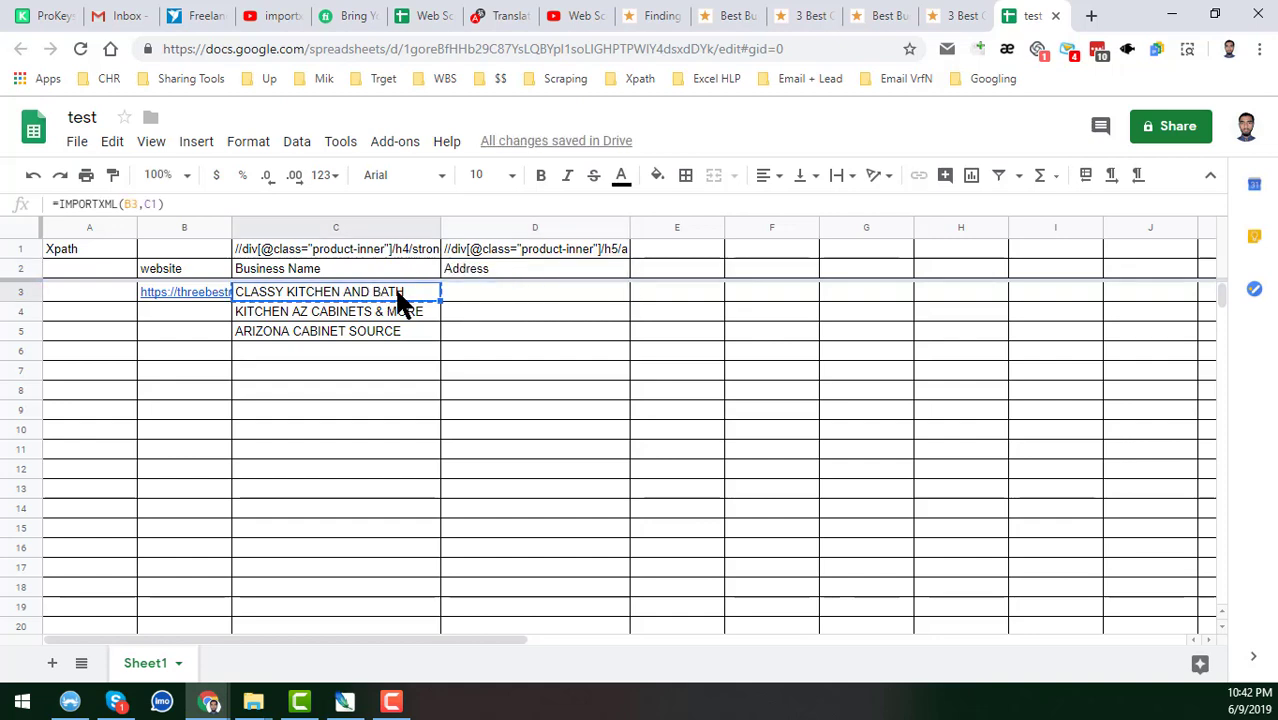
{"action": "left_click", "coordinate": [483, 294]}
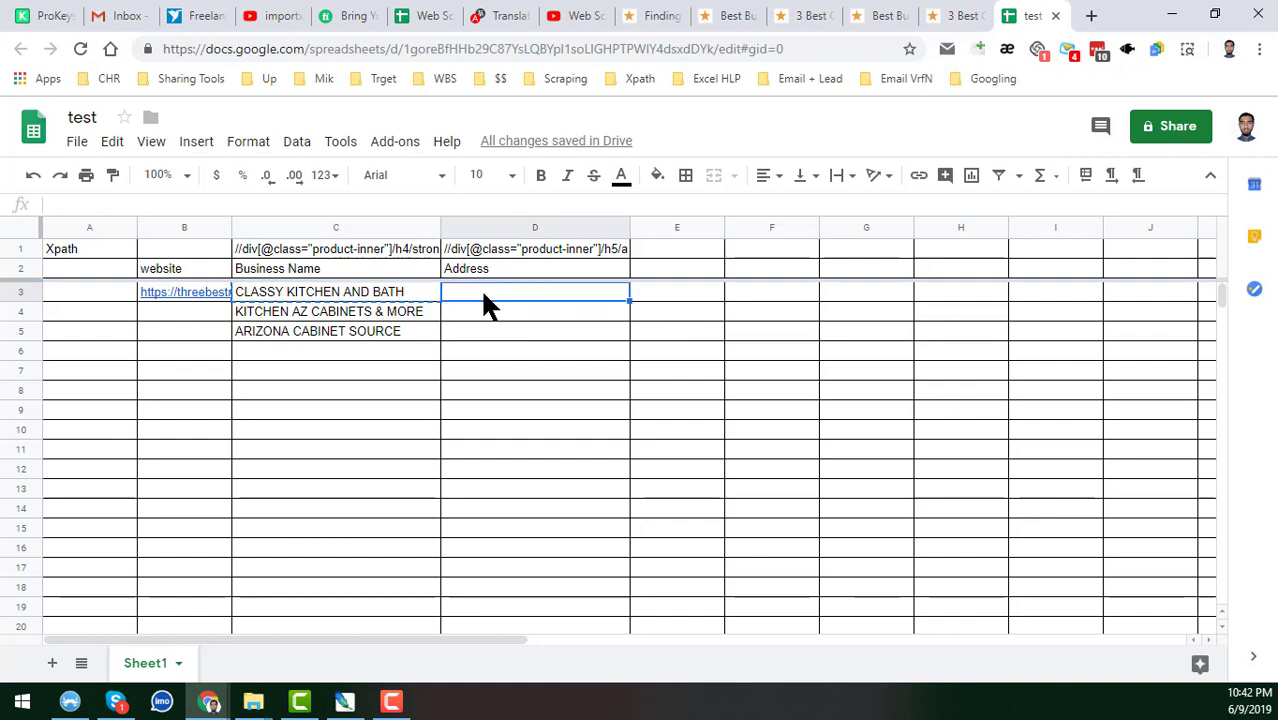
{"action": "type", "text": "=IMPORTXML(C3,D1)"}
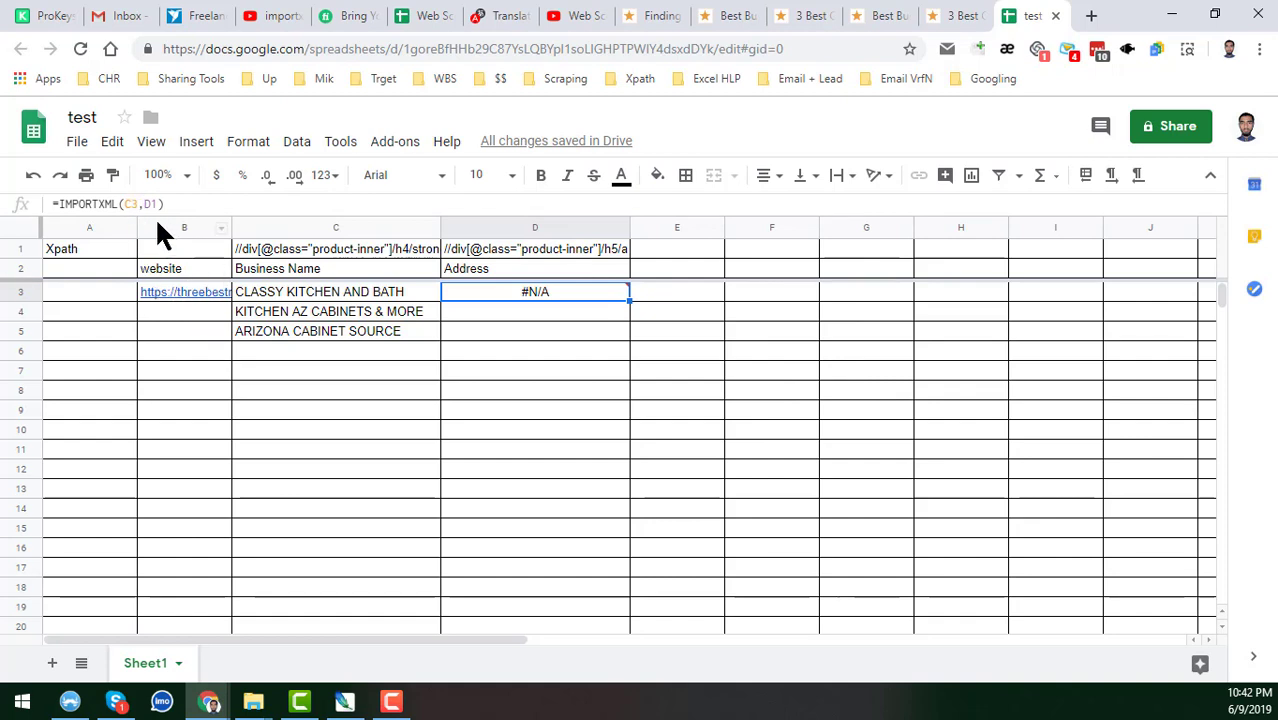
{"action": "left_click", "coordinate": [128, 204]}
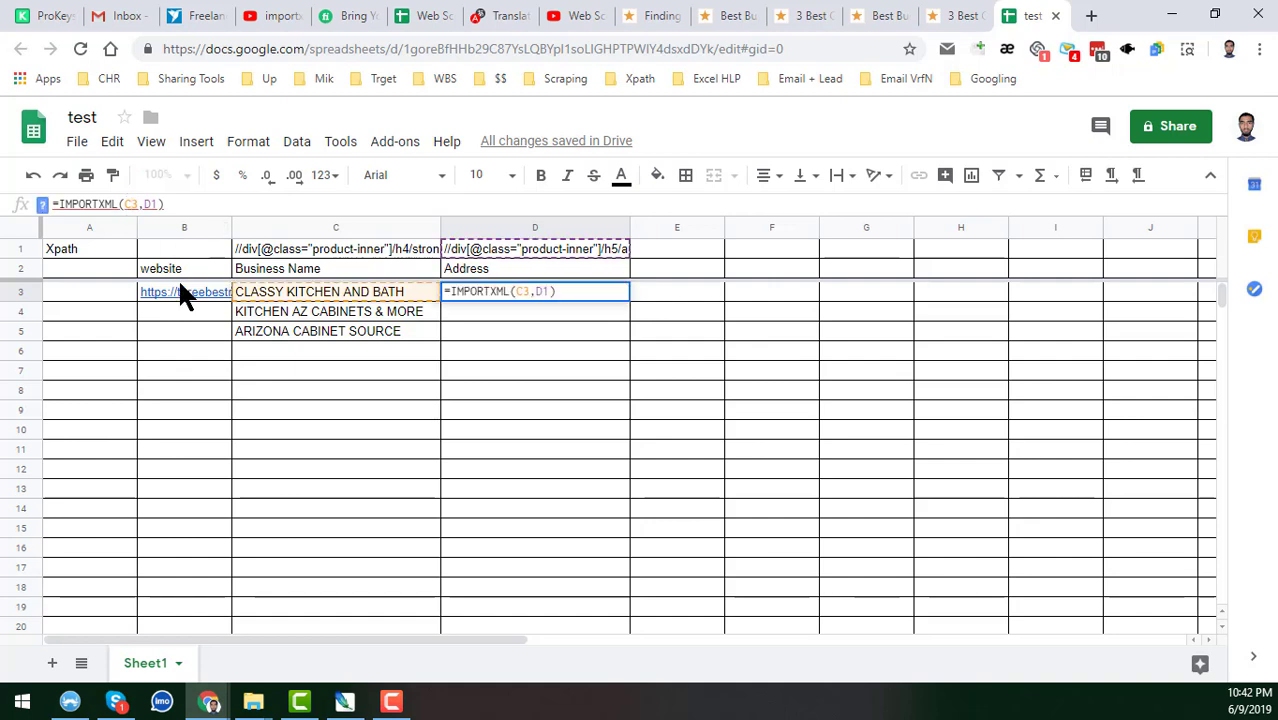
{"action": "key", "text": "BackSpace"}
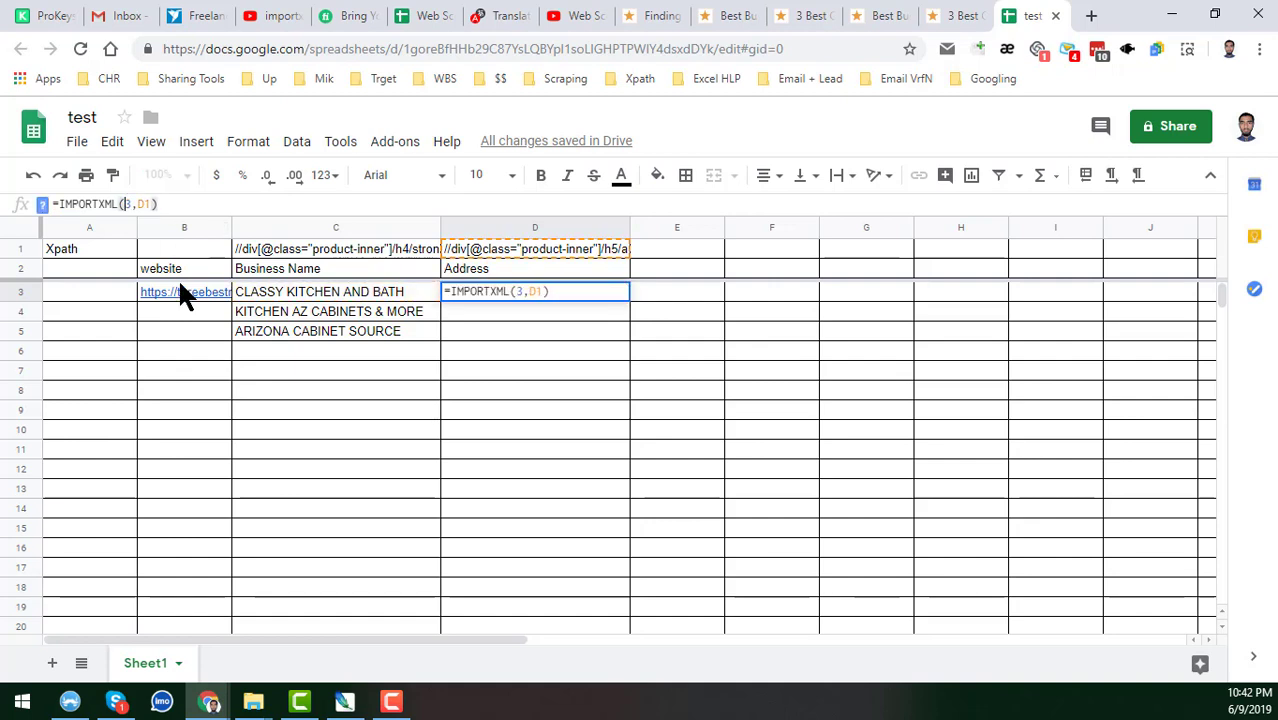
{"action": "type", "text": "B"}
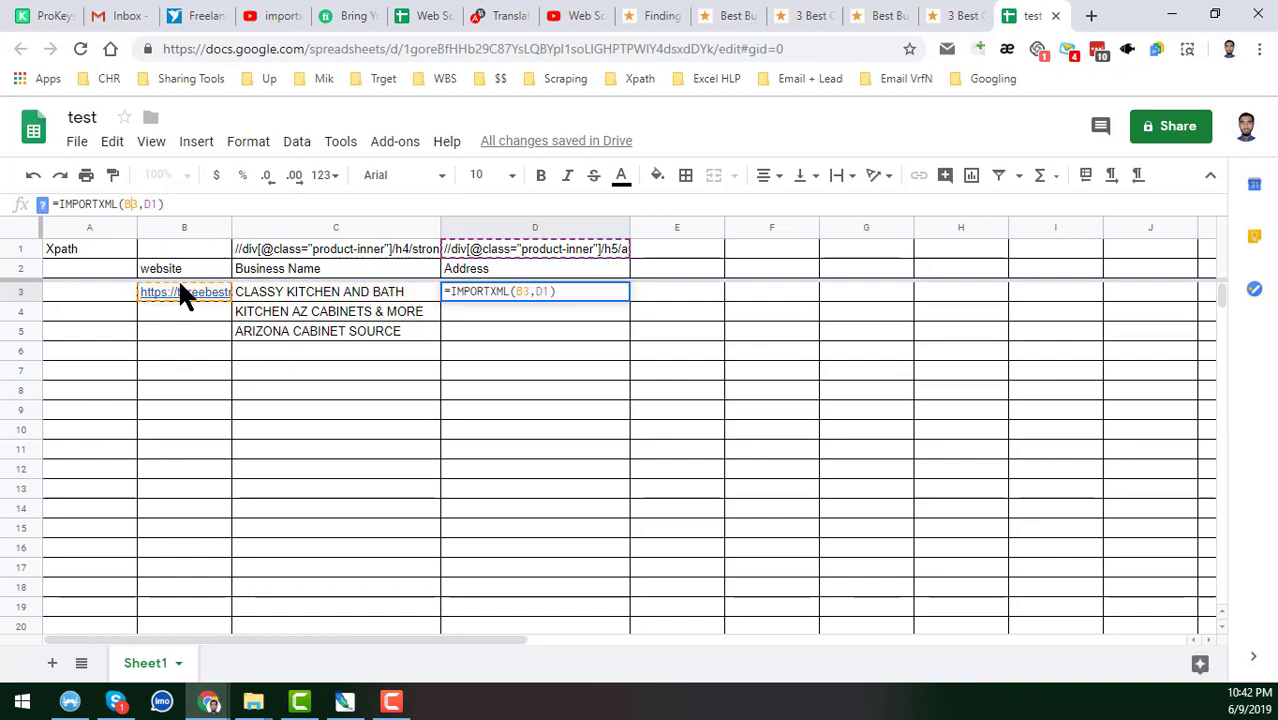
{"action": "key", "text": "Return"}
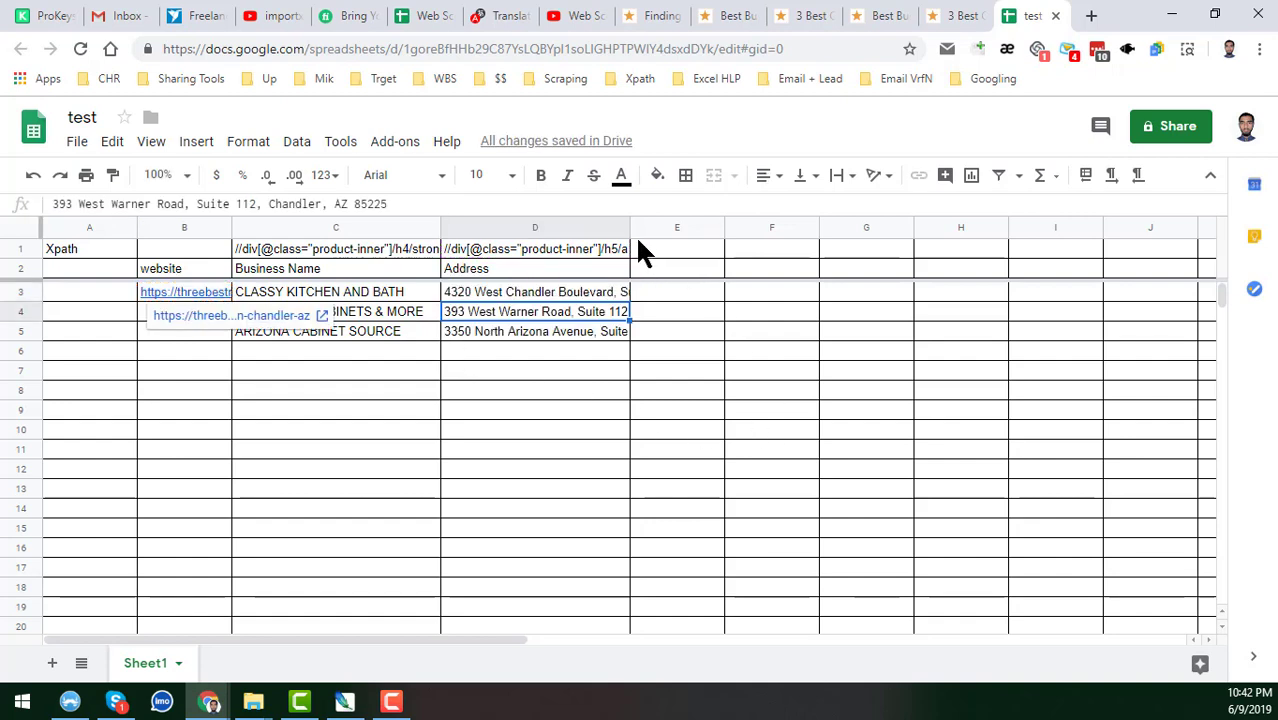
Widen column D to fit the full addresses and review the results in D3:D5.
{"action": "left_click_drag", "start_coordinate": [711, 268], "coordinate": [714, 268]}
{"action": "left_click", "coordinate": [620, 291]}
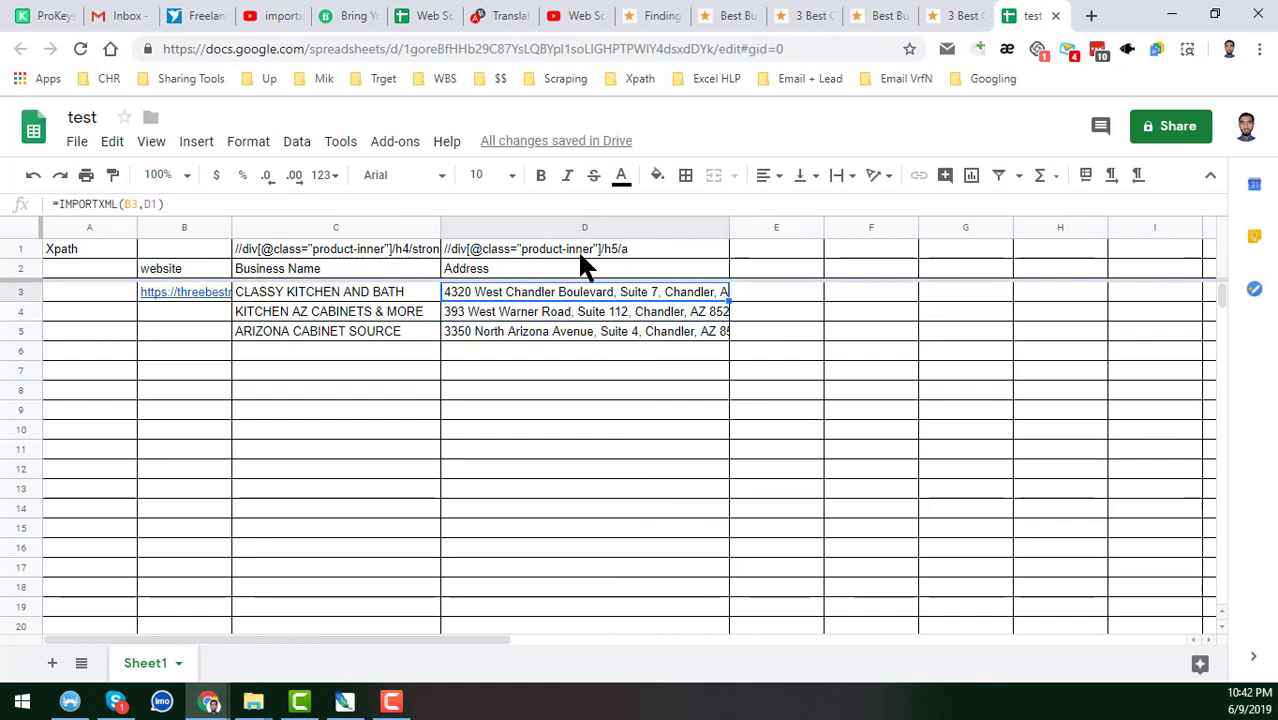
{"action": "left_click", "coordinate": [601, 333]}
{"action": "left_click", "coordinate": [701, 295]}
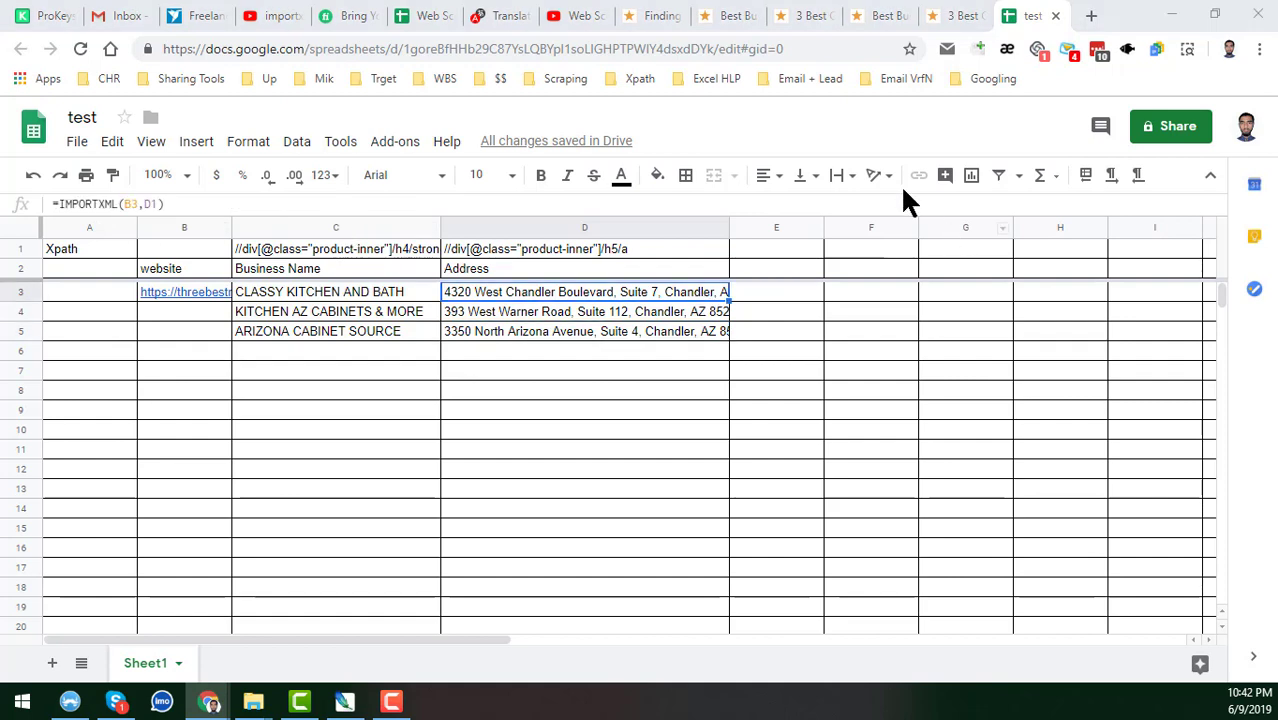
{"action": "left_click", "coordinate": [943, 16]}
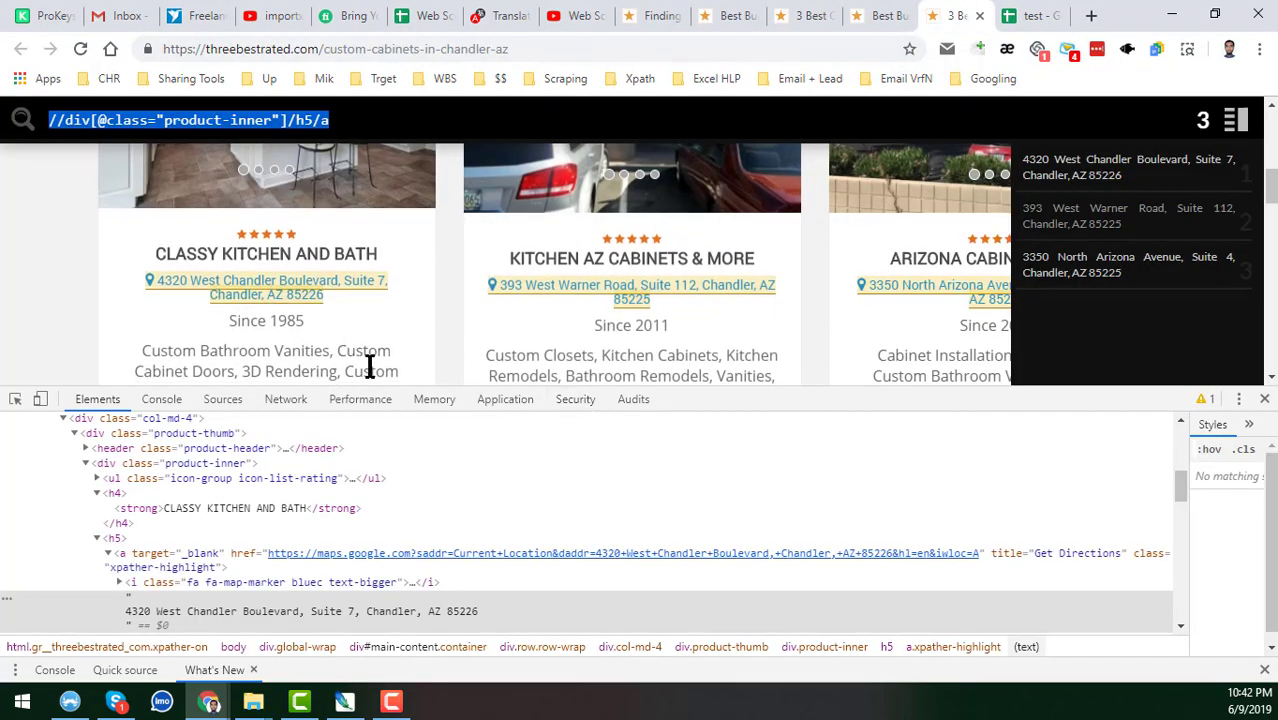
Scroll through the listings' contact links and opening hours, then close DevTools.
{"action": "scroll", "coordinate": [390, 365], "scroll_direction": "down", "scroll_amount": 3}
{"action": "scroll", "coordinate": [373, 325], "scroll_direction": "down", "scroll_amount": 2}
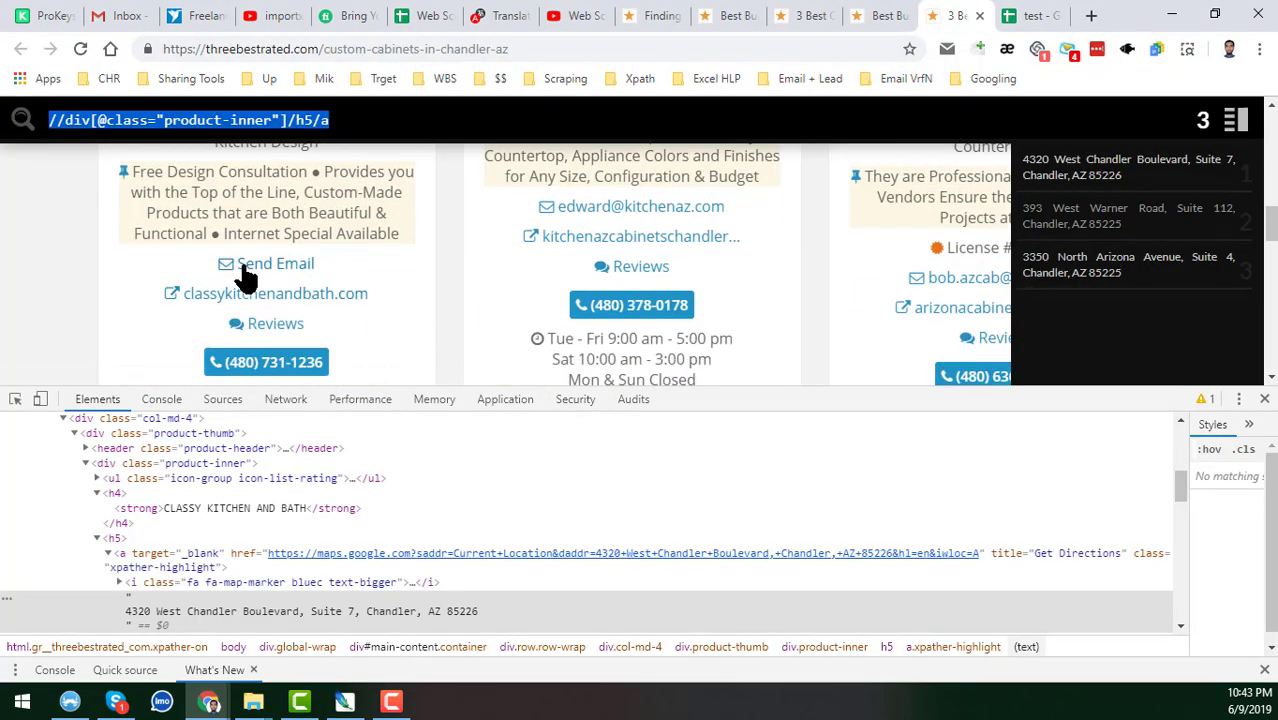
{"action": "scroll", "coordinate": [294, 348], "scroll_direction": "down", "scroll_amount": 2}
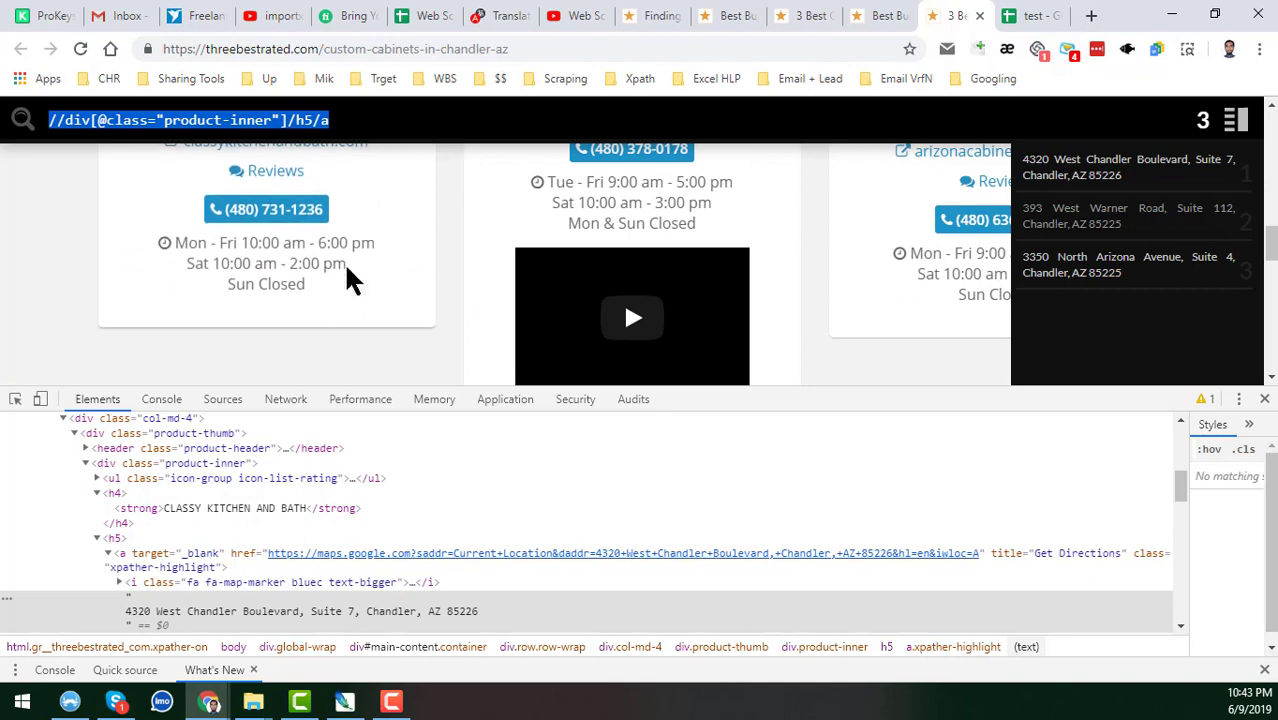
{"action": "scroll", "coordinate": [354, 292], "scroll_direction": "up", "scroll_amount": 2}
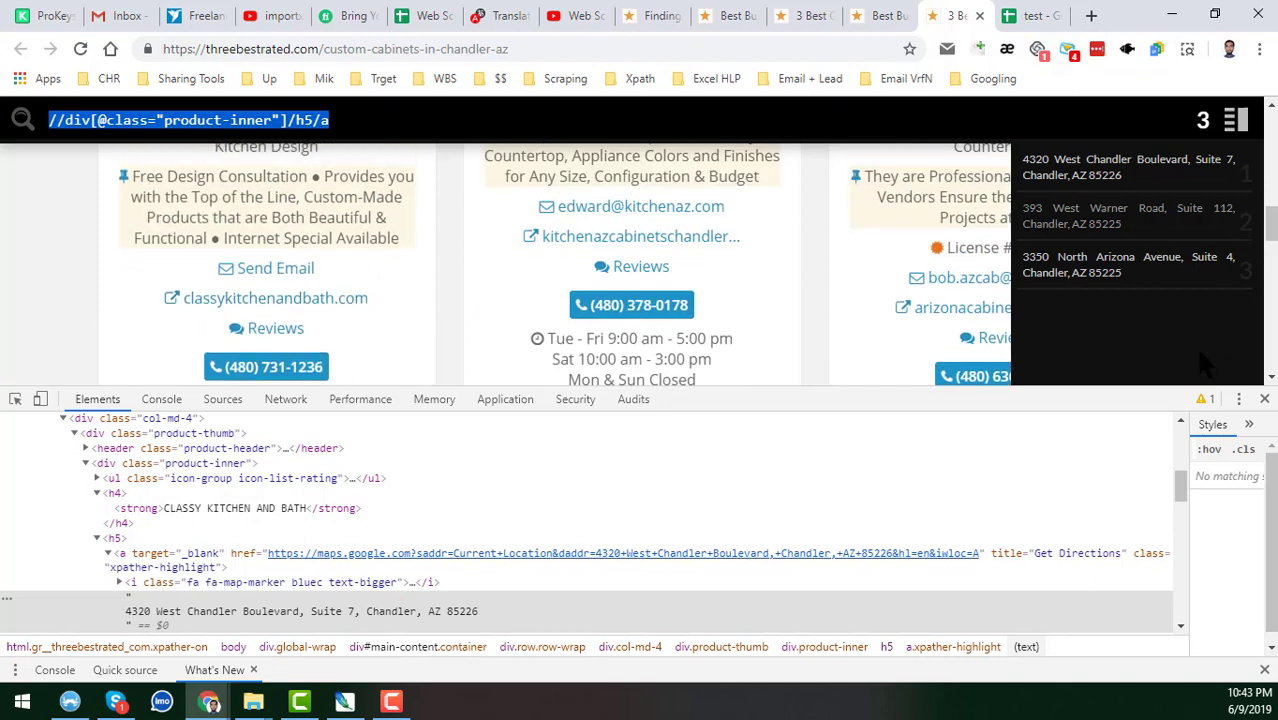
{"action": "left_click", "coordinate": [1263, 399]}
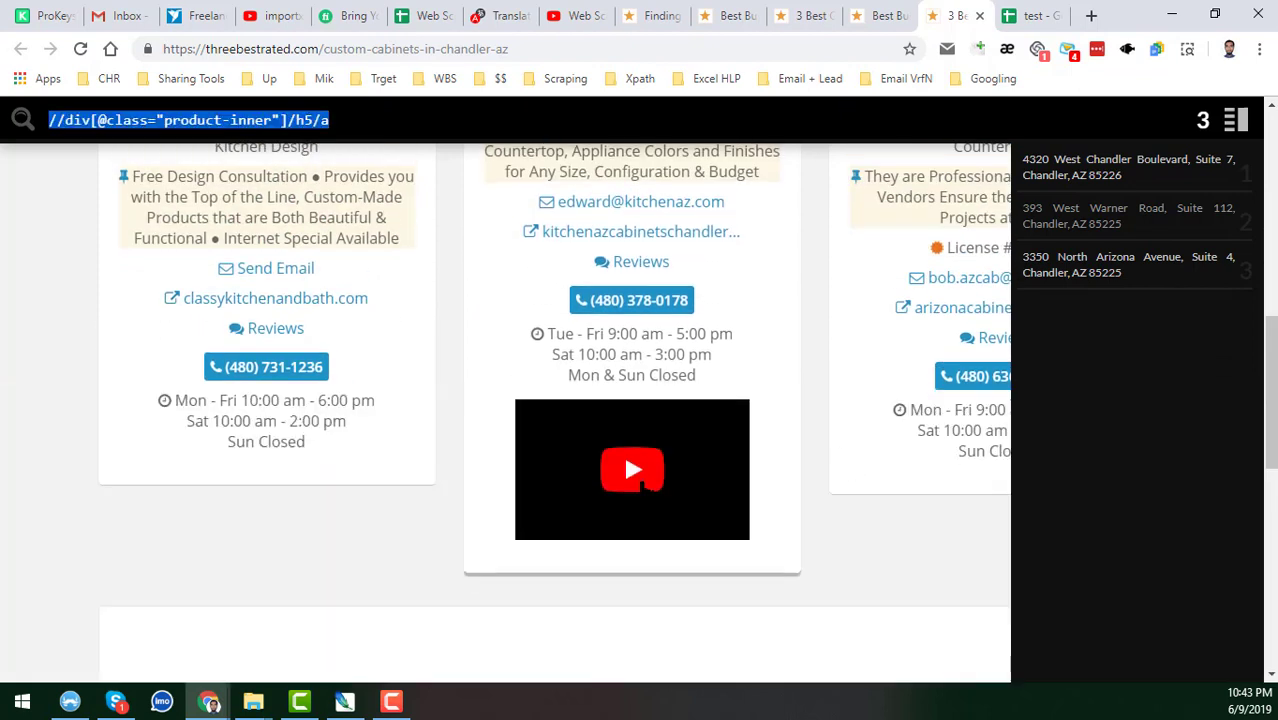